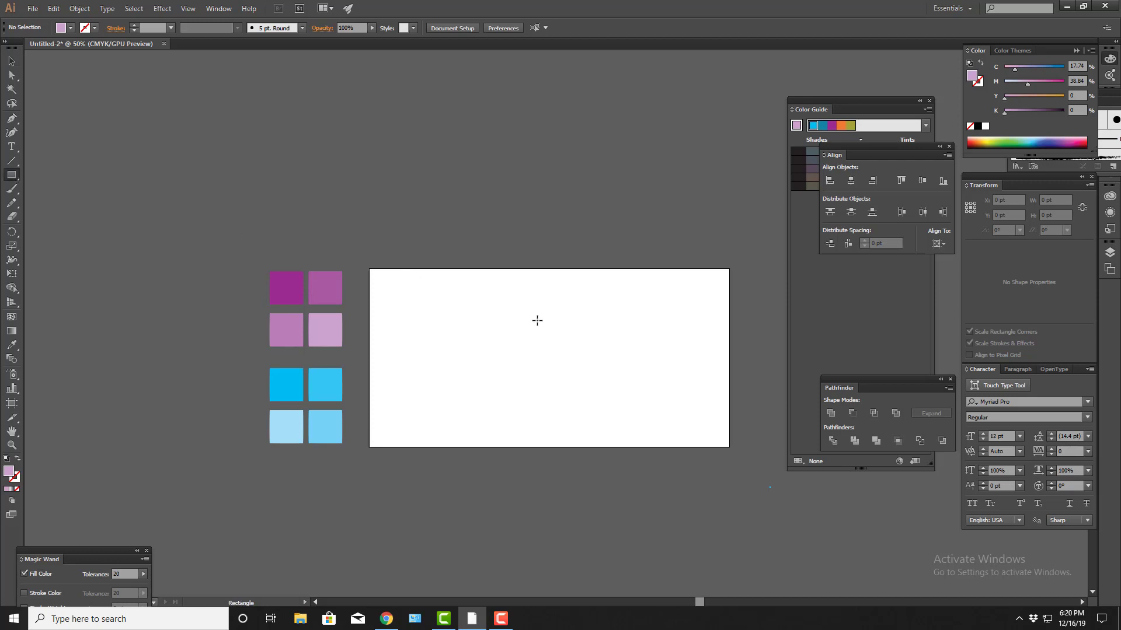
- Draw a rectangle about 1236 by 612 pt covering the artboard and apply the default white fill and black stroke
key(space)
drag(558, 347, 495, 277)
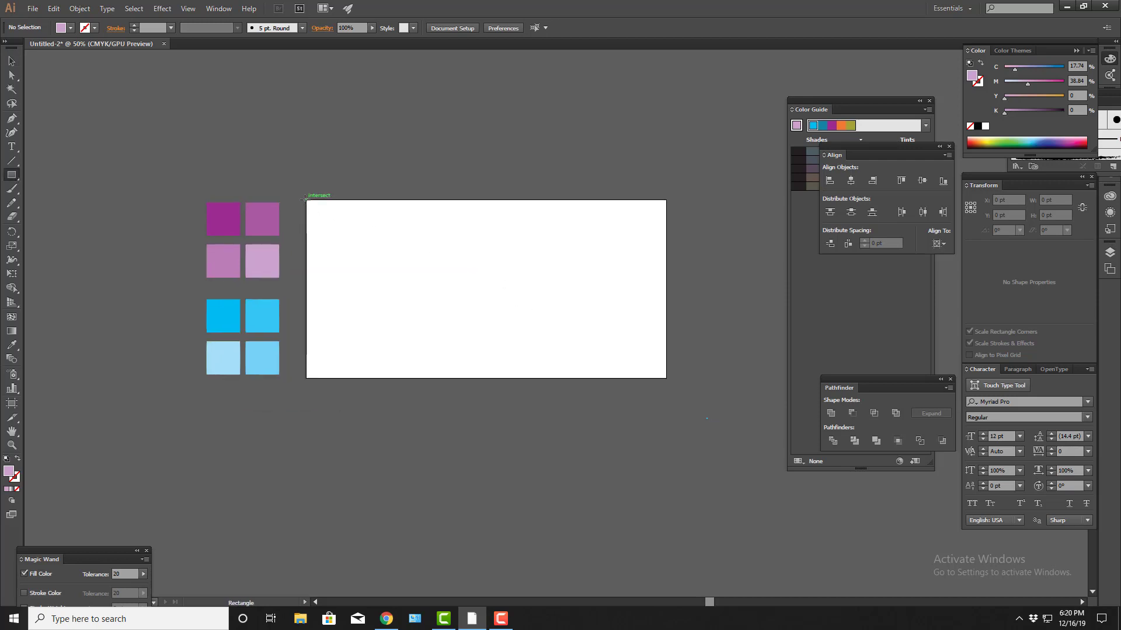
drag(304, 199, 668, 378)
key(v)
click(692, 420)
click(626, 339)
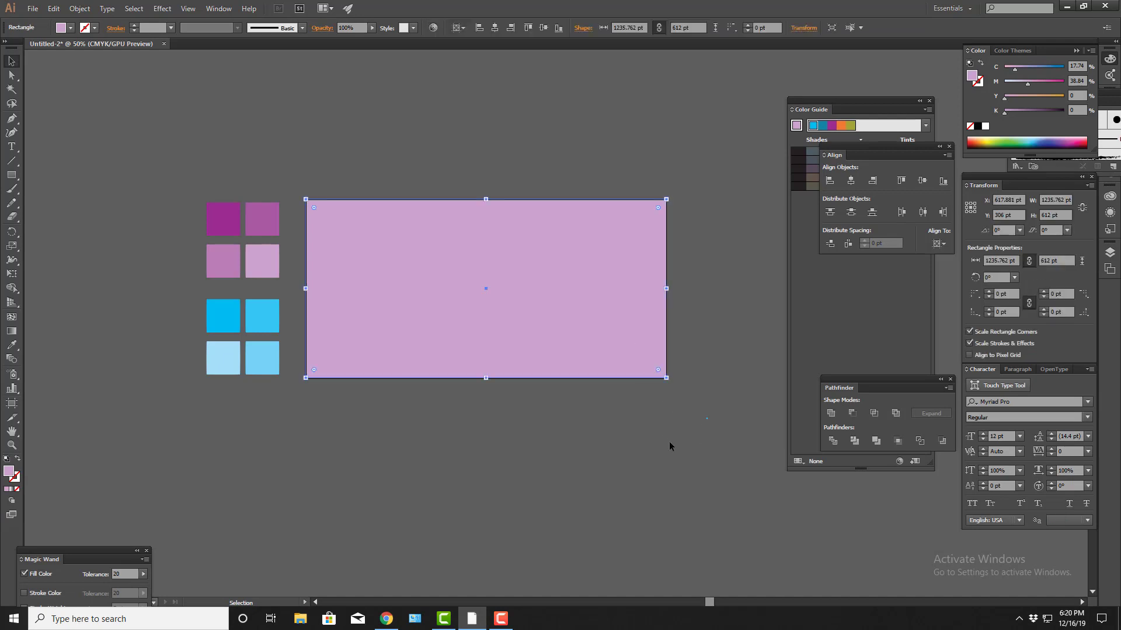
key(d)
key(ctrl+plus)
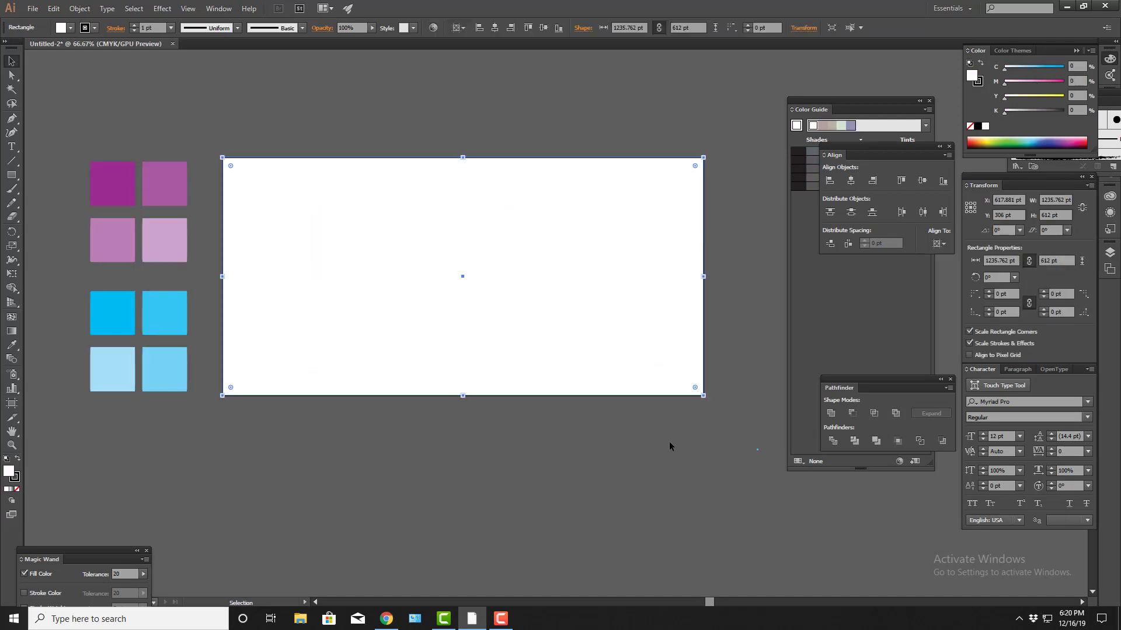
key(z)
click(576, 381)
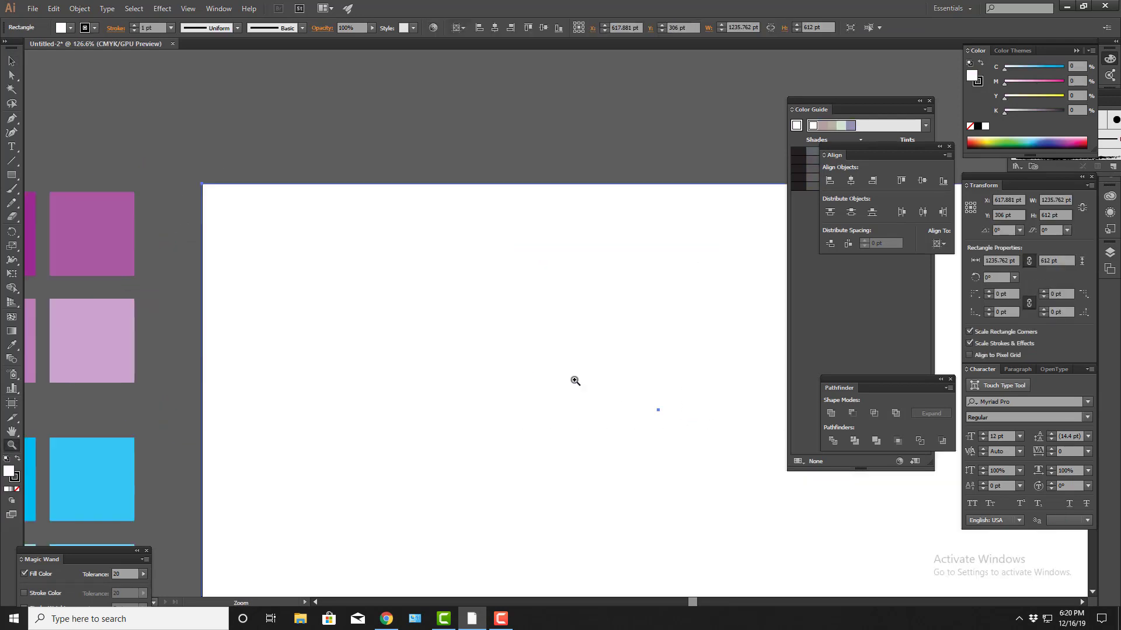
alt+click(522, 356)
alt+click(521, 356)
drag(681, 375, 555, 373)
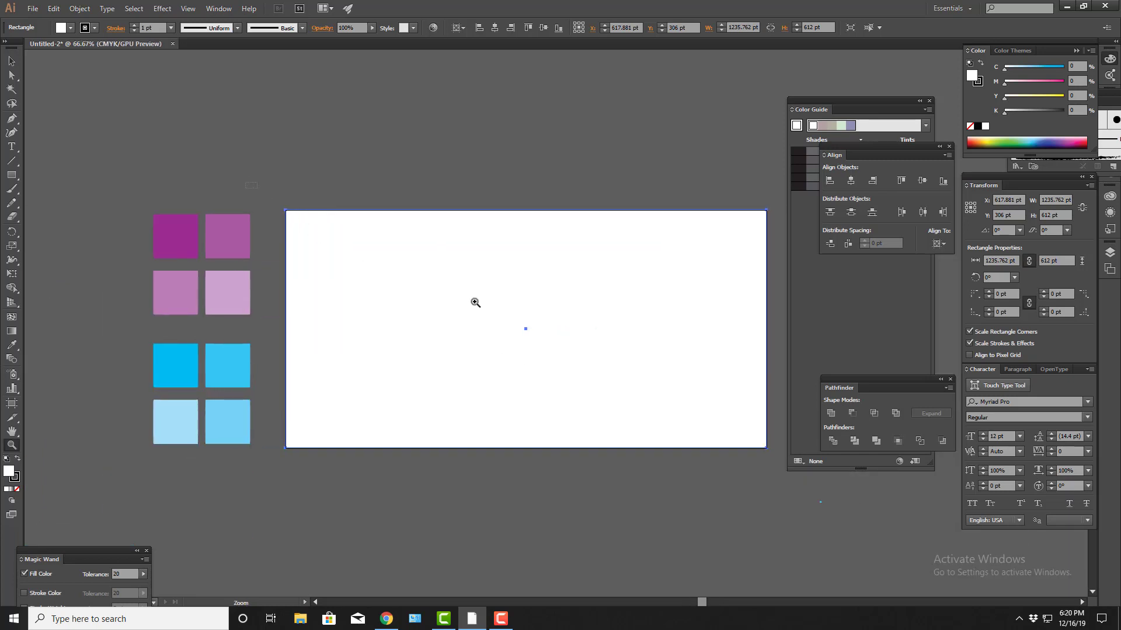
drag(475, 302, 648, 395)
alt+click(528, 350)
alt+click(528, 351)
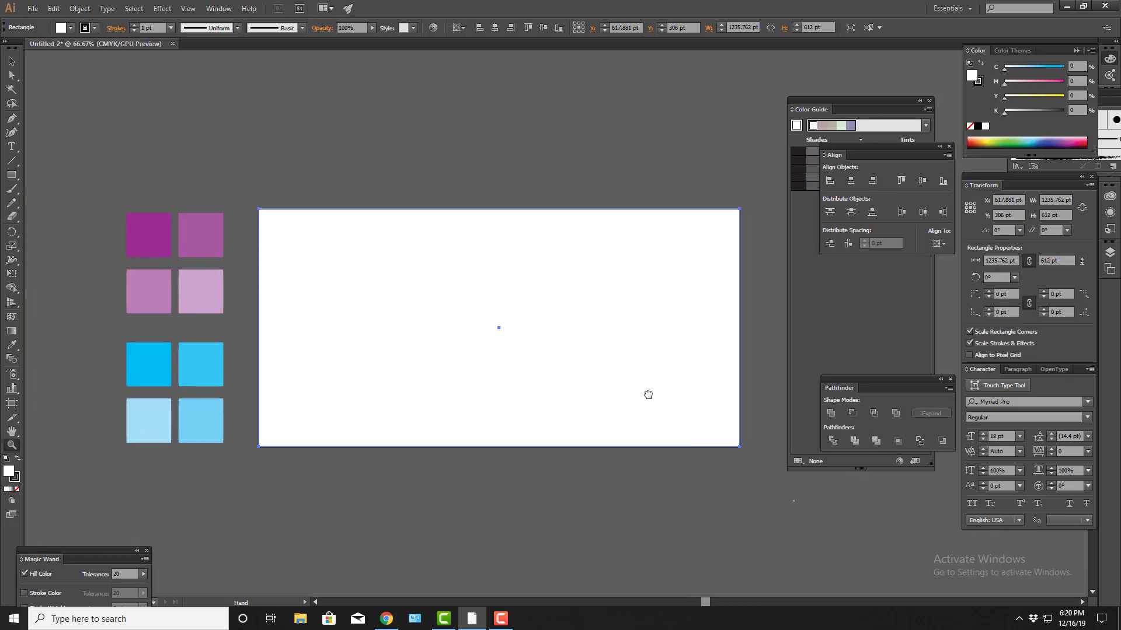
key(v)
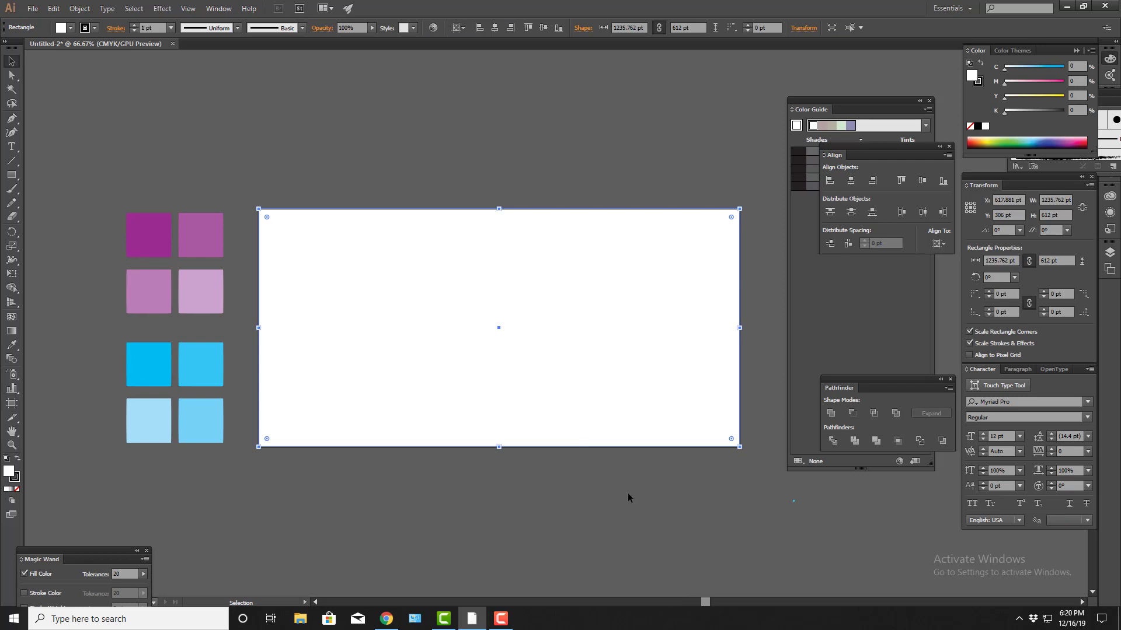
drag(550, 358, 569, 366)
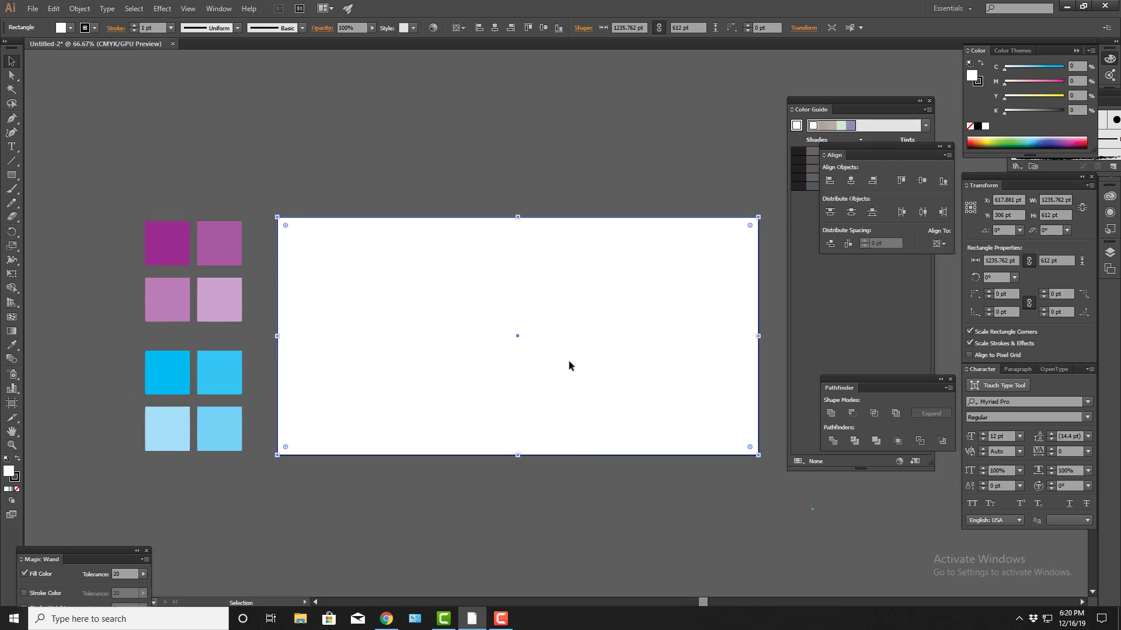
click(649, 496)
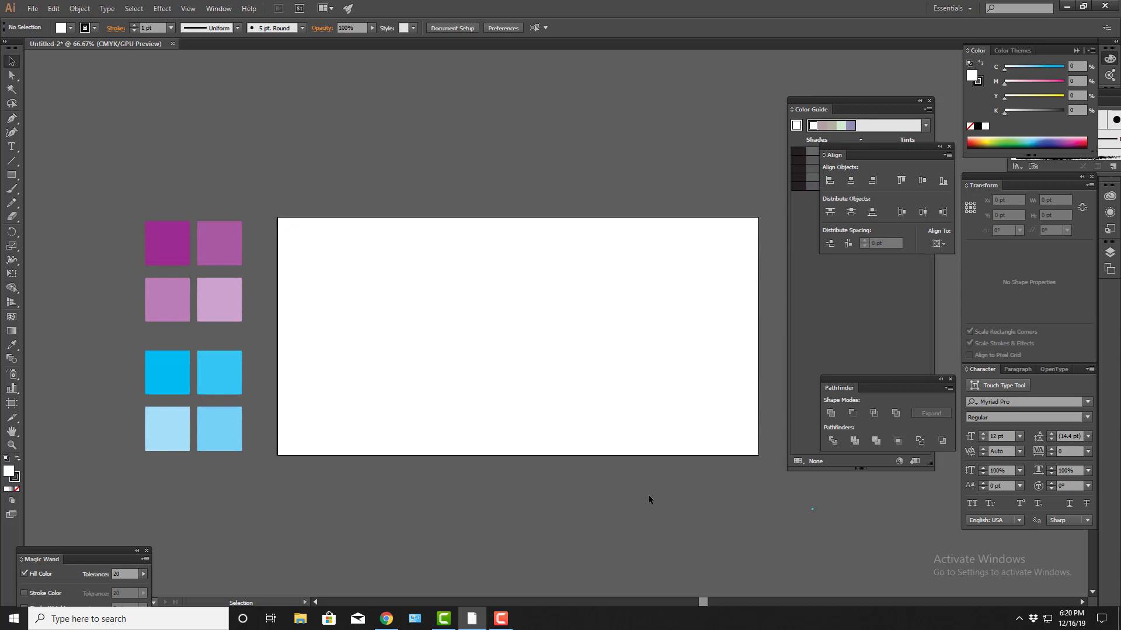
click(596, 339)
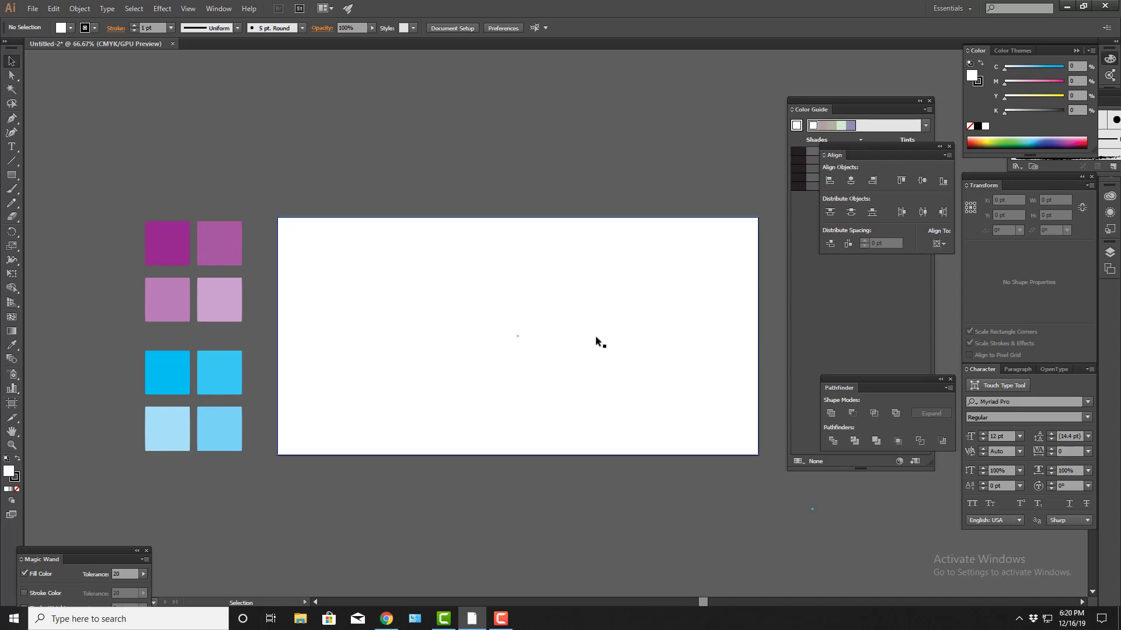
click(602, 496)
click(562, 411)
drag(604, 485, 569, 499)
click(618, 512)
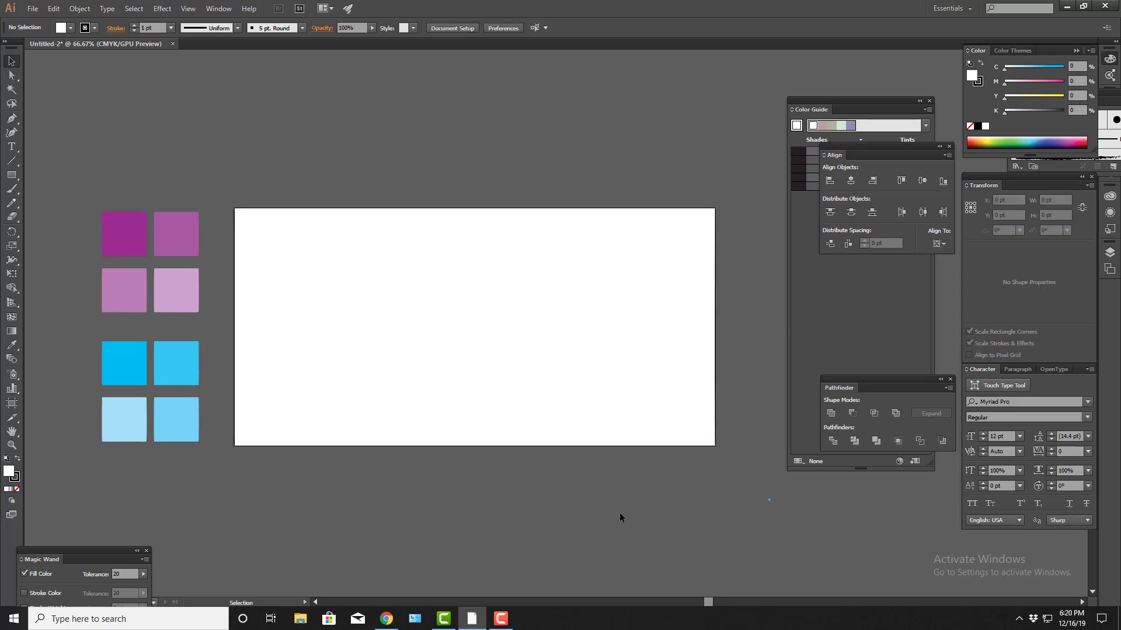
- Draw a closed triangle with the Pen tool in the artboard's lower-right corner, between its bottom and right edges
key(p)
drag(532, 382, 529, 362)
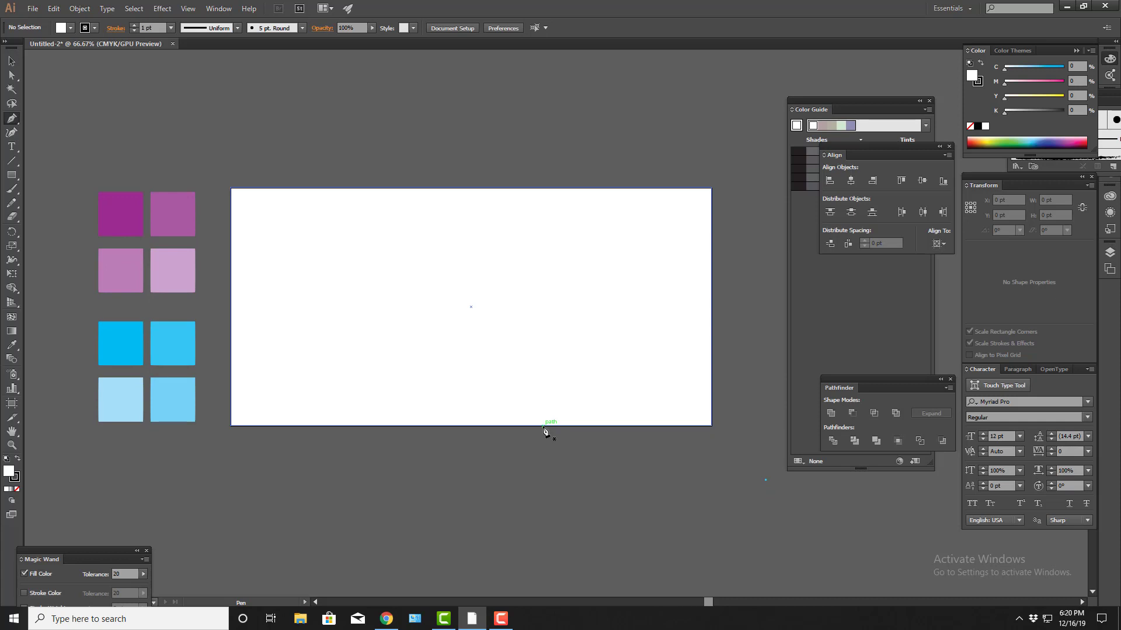
click(543, 427)
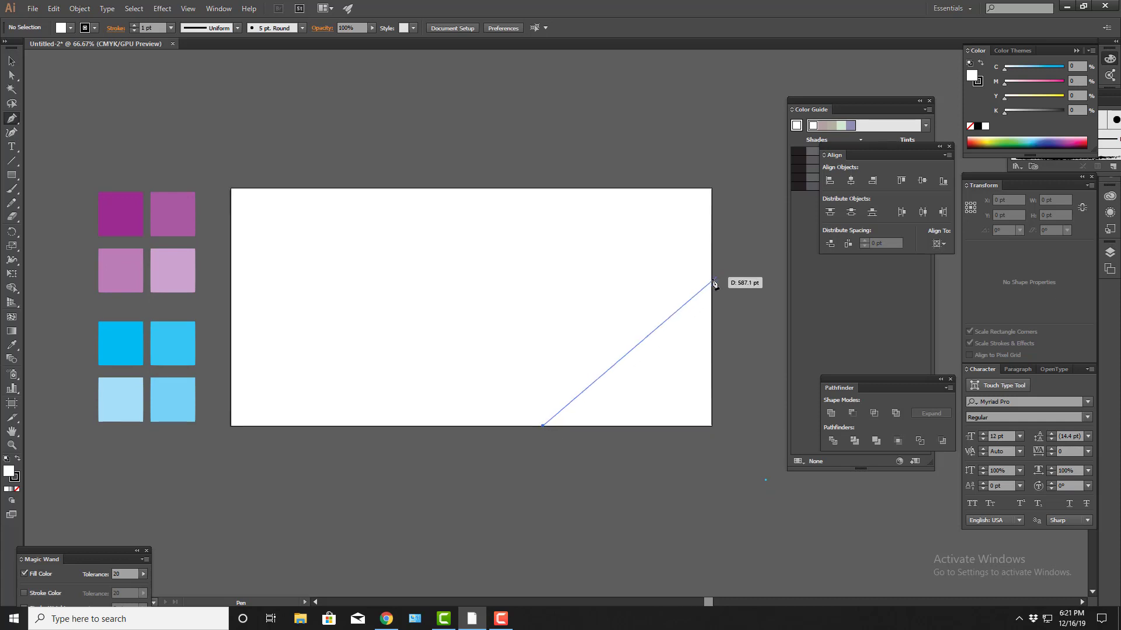
click(710, 283)
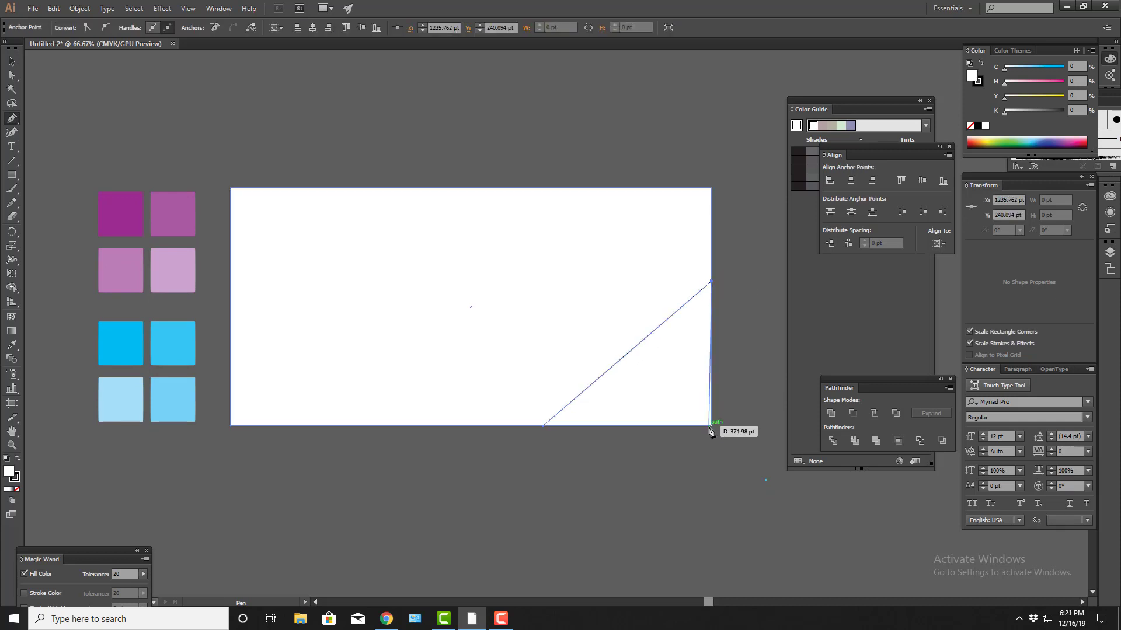
click(711, 426)
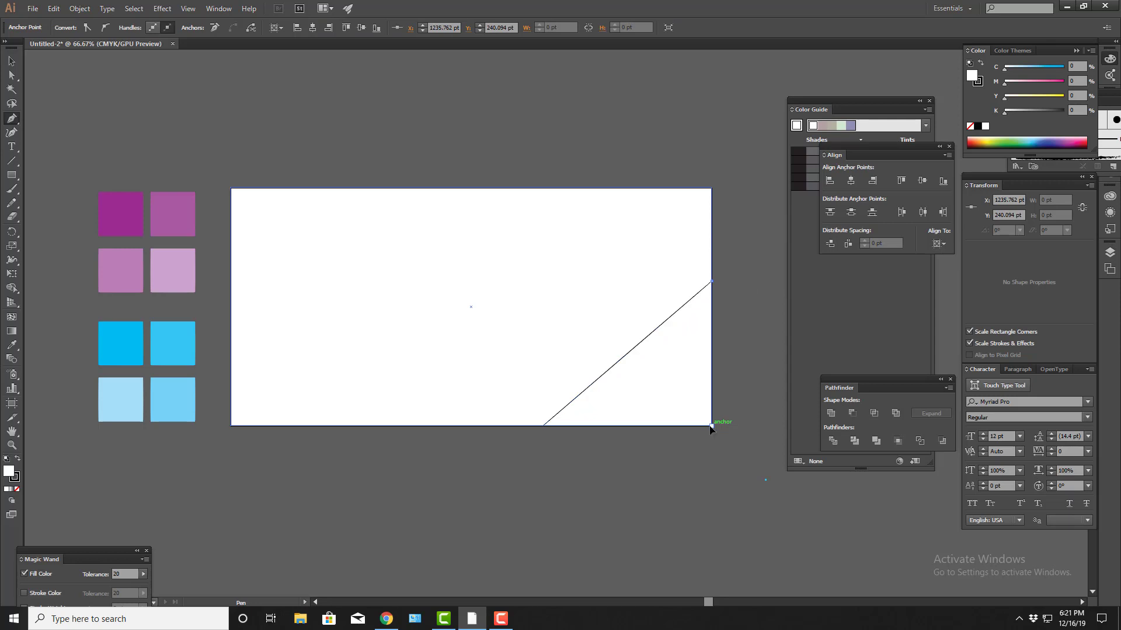
click(546, 428)
- Color the lower-right triangle by sampling the darkest purple swatch square with the Eyedropper
click(13, 346)
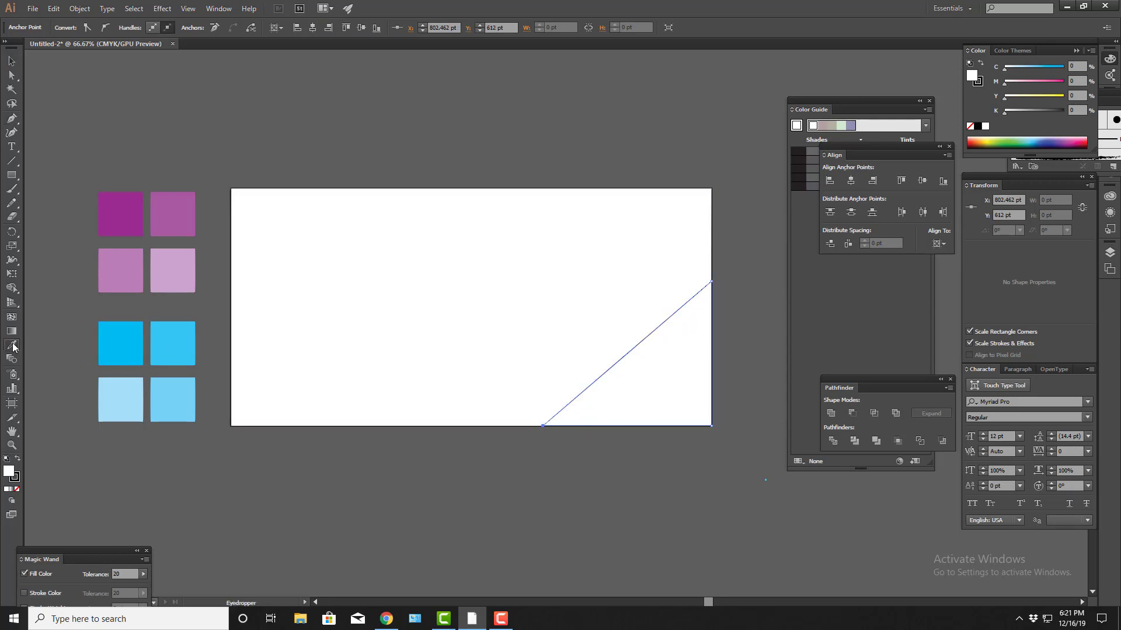
click(130, 213)
key(v)
click(625, 480)
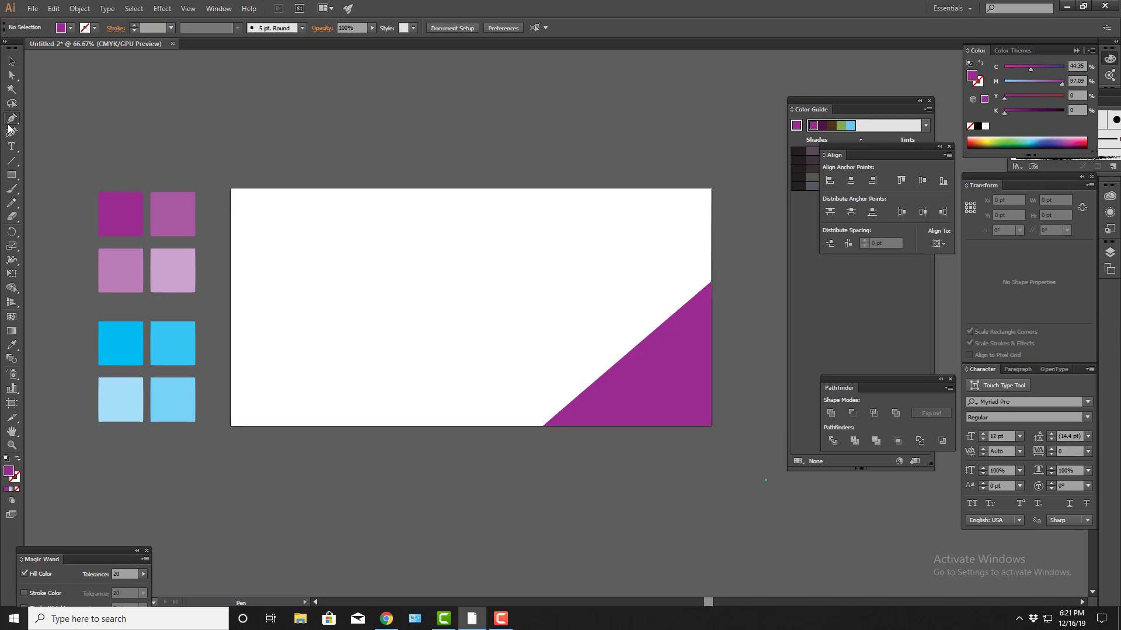
- Draw a matching purple triangle in the artboard's upper-right corner, meeting the lower triangle's tip on the right edge
click(562, 188)
click(710, 282)
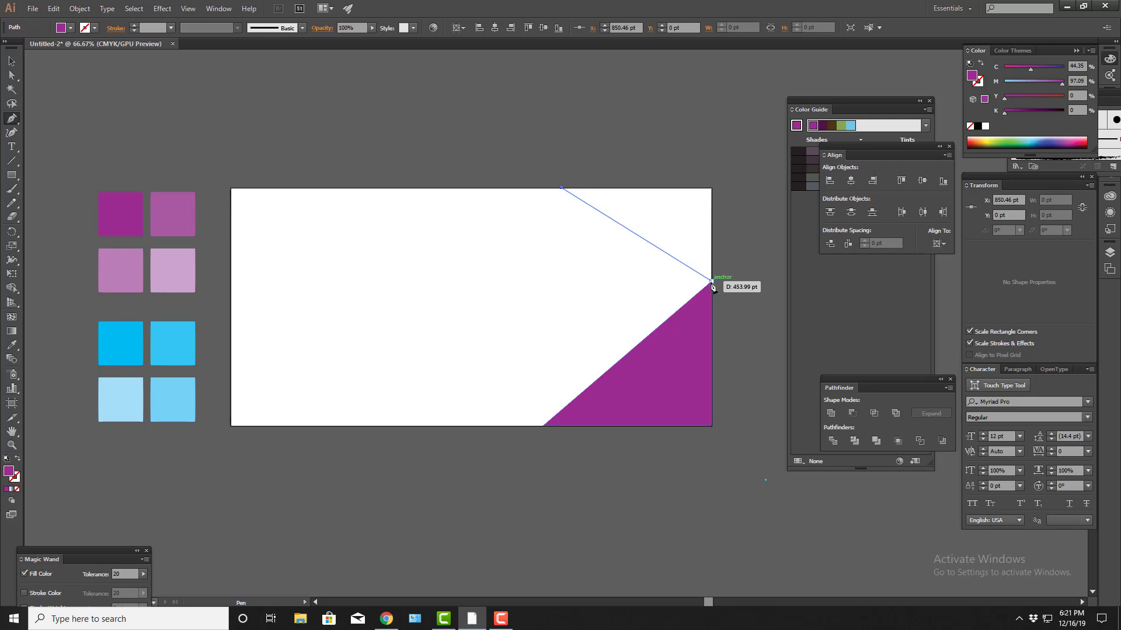
click(711, 188)
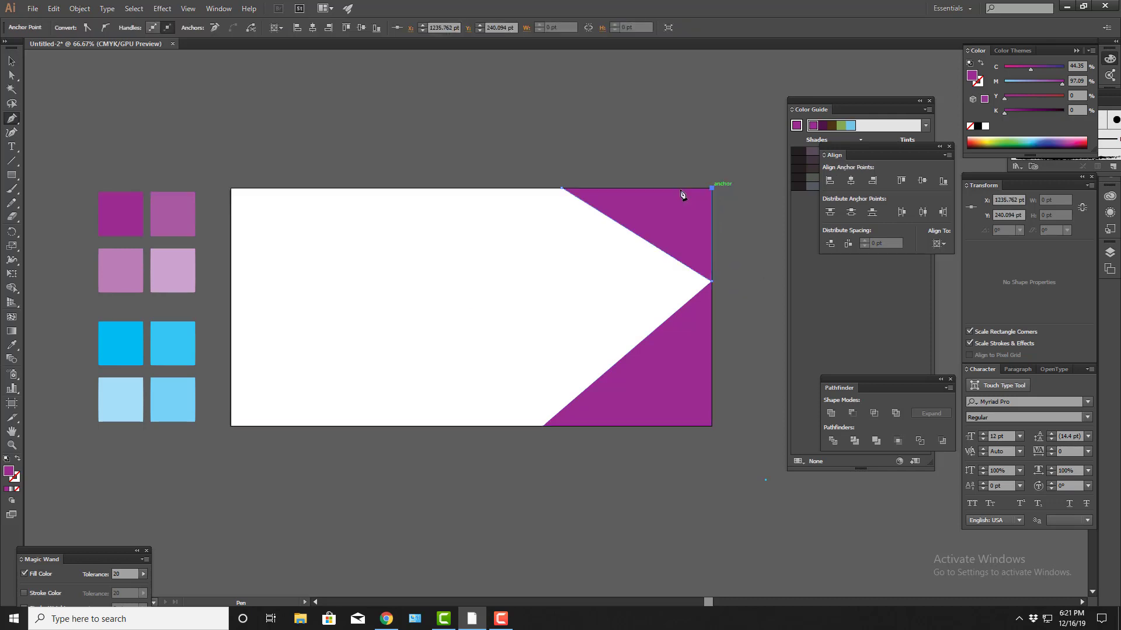
click(562, 188)
key(v)
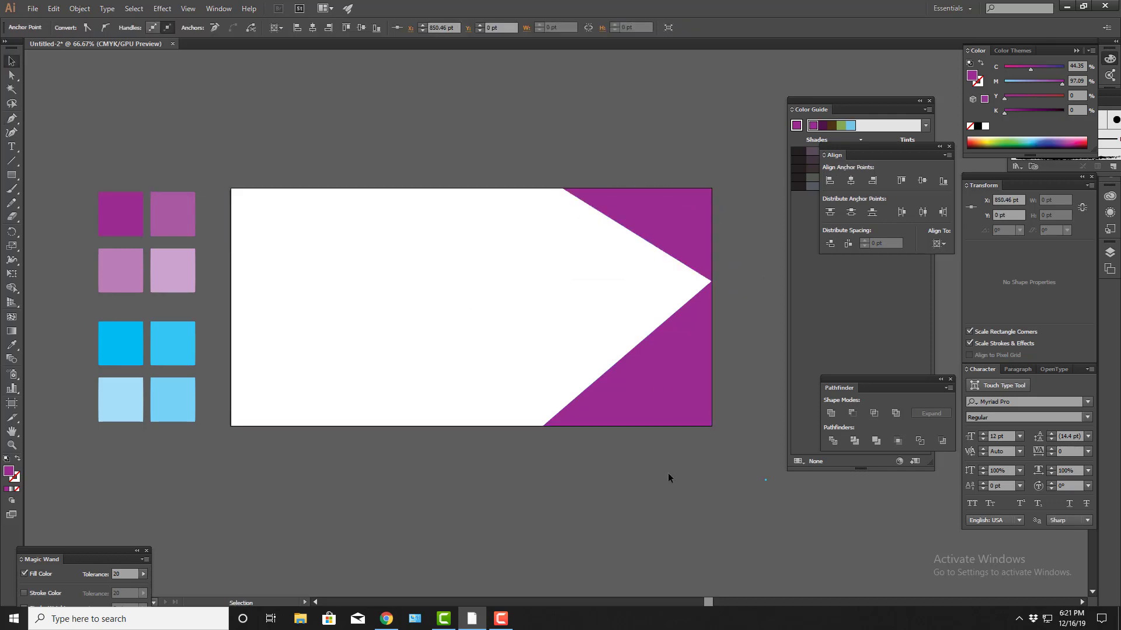
- Lock both purple corner triangles in place
click(668, 472)
click(681, 392)
shift+click(668, 244)
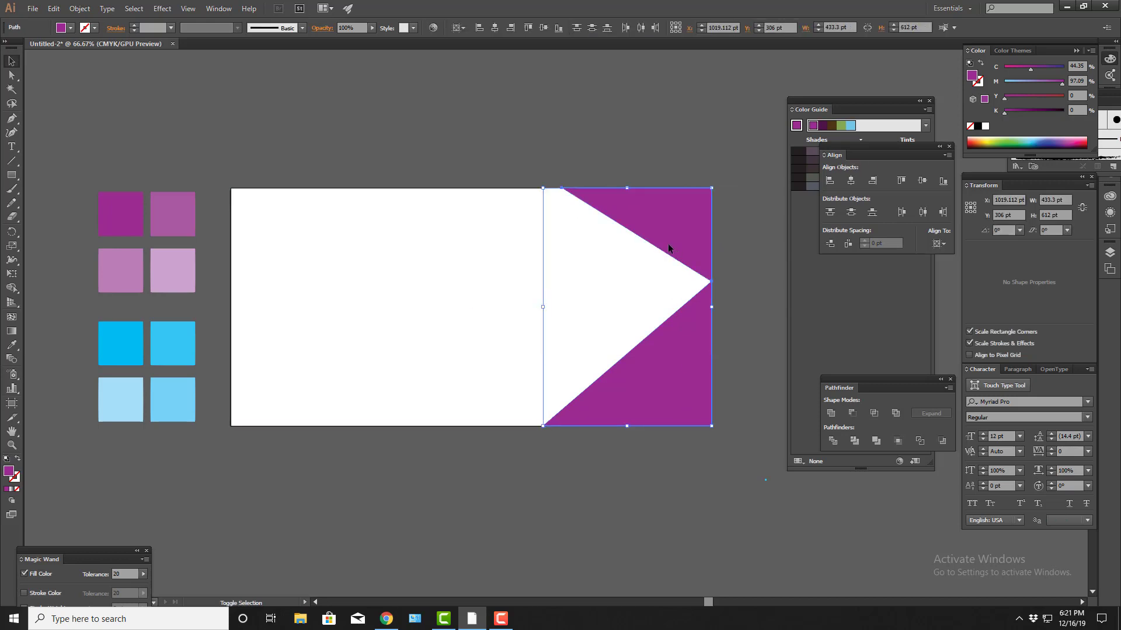
key(ctrl+2)
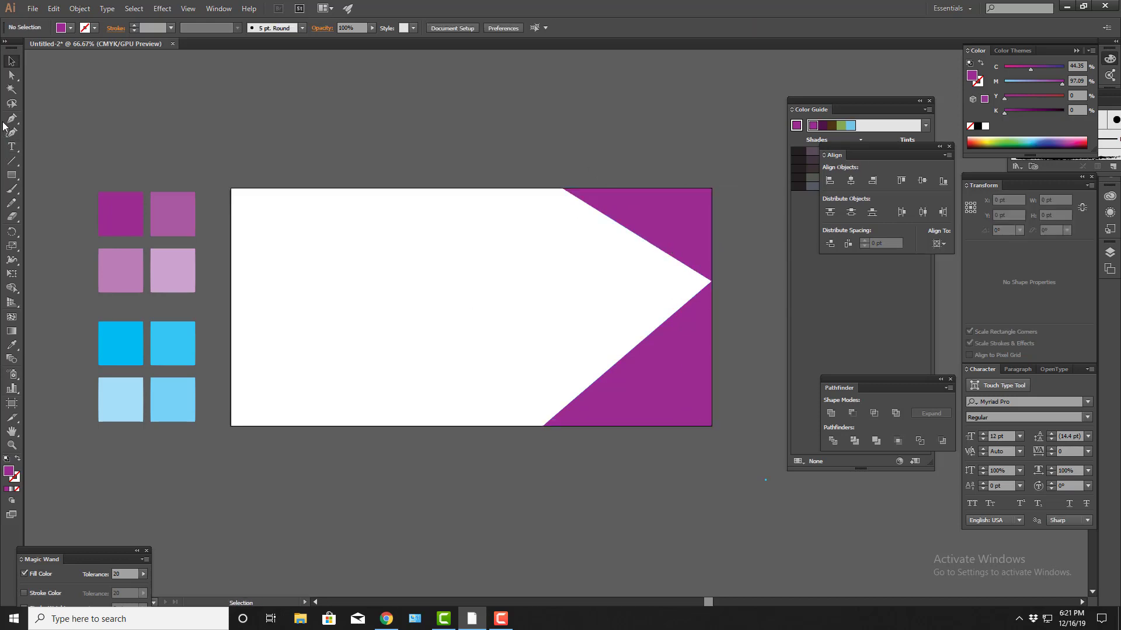
- Draw a purple triangle about 346 by 271 pt along the bottom edge, starting from the lower-right triangle's bottom-left point
click(543, 426)
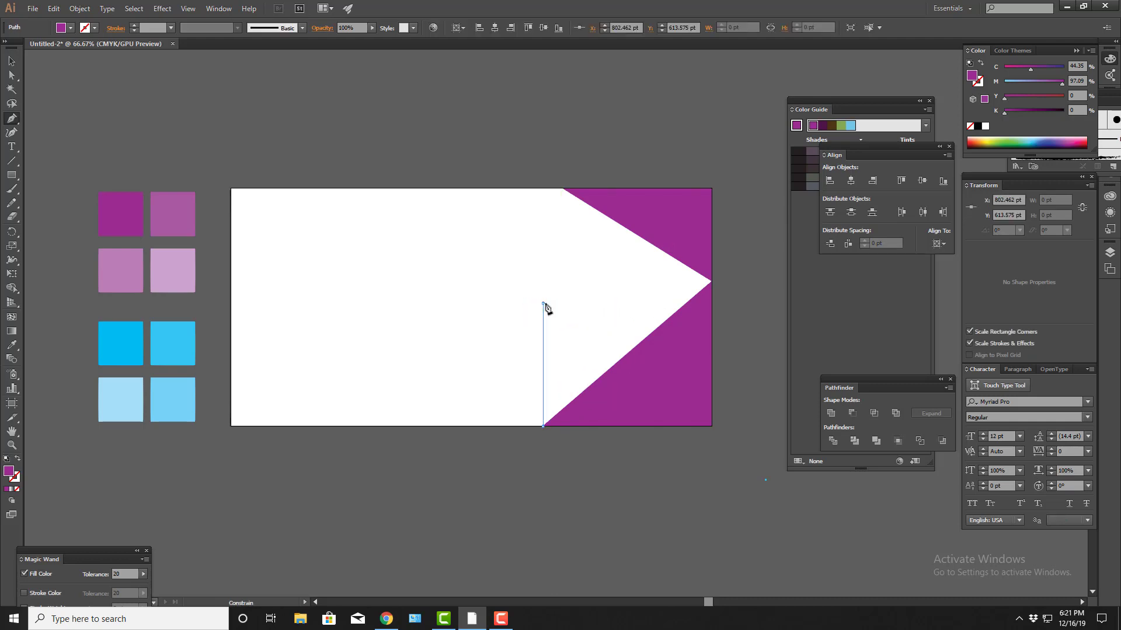
click(543, 304)
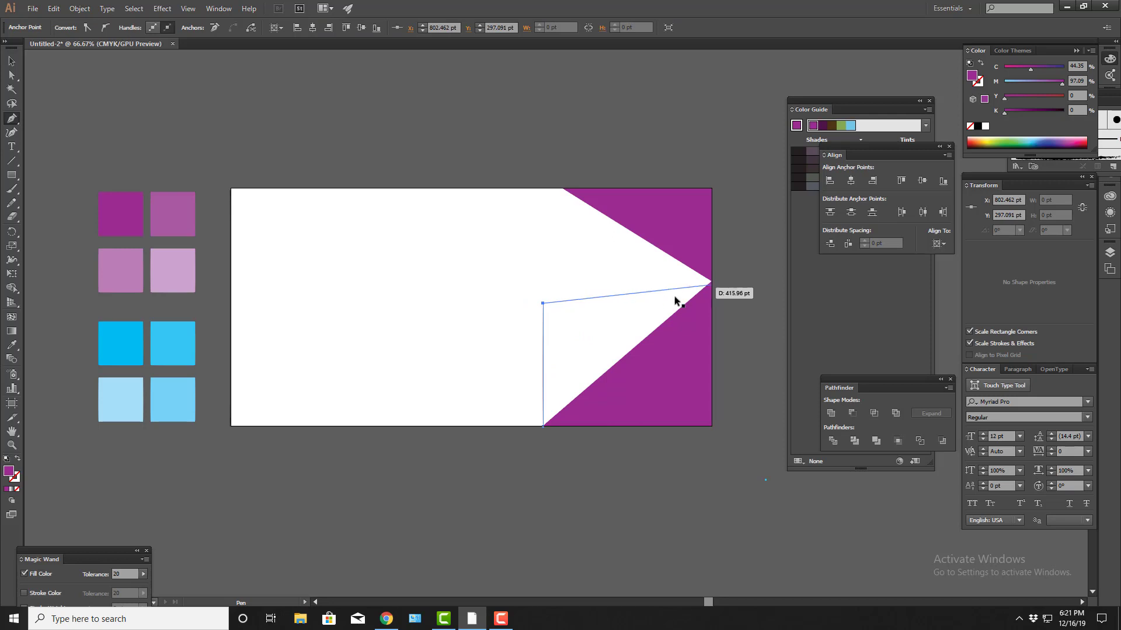
key(ctrl+z)
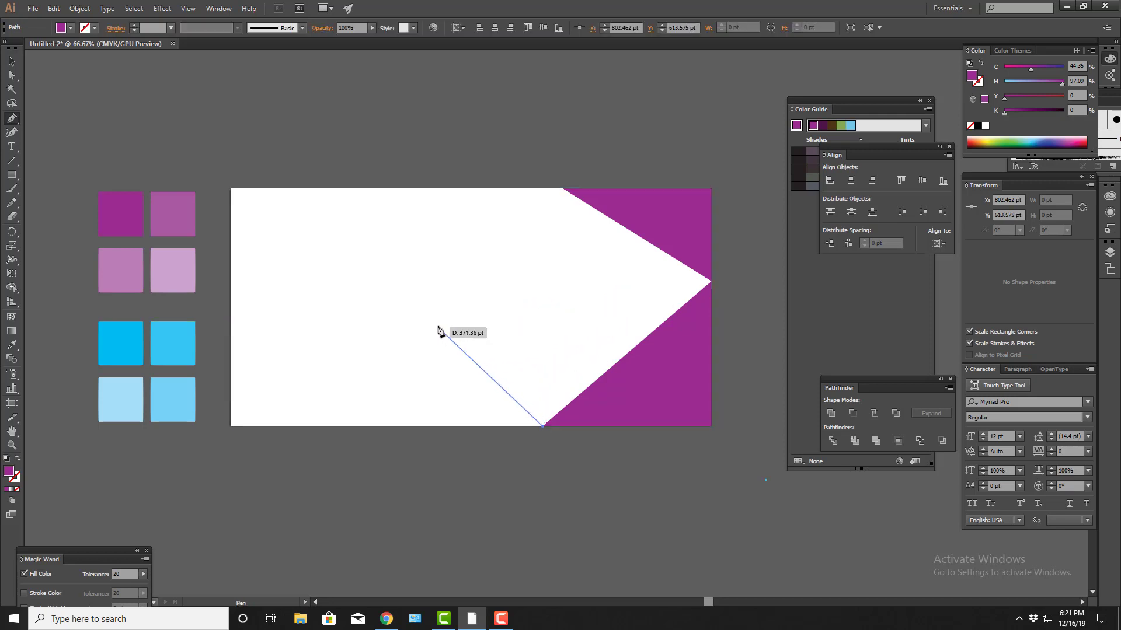
click(484, 321)
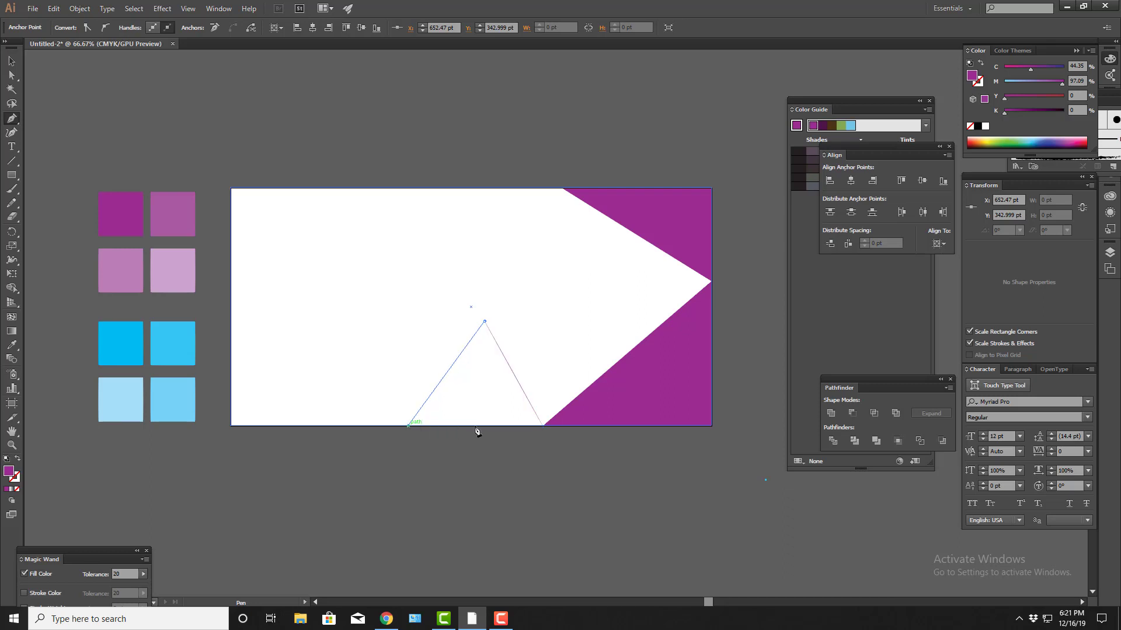
click(409, 426)
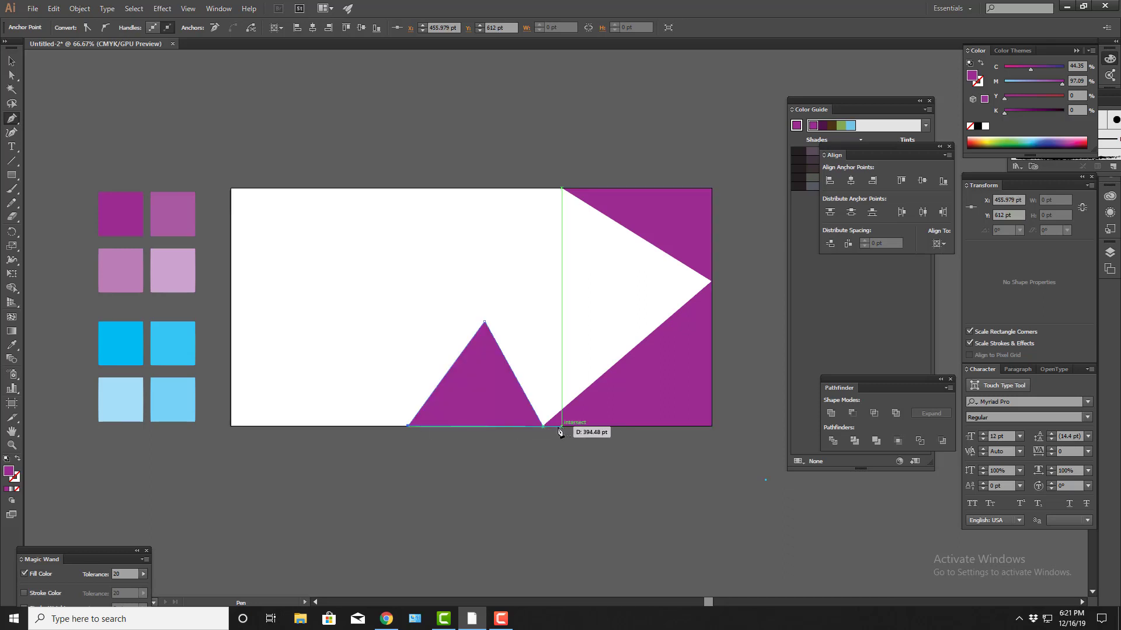
click(487, 324)
key(v)
key(ctrl+z)
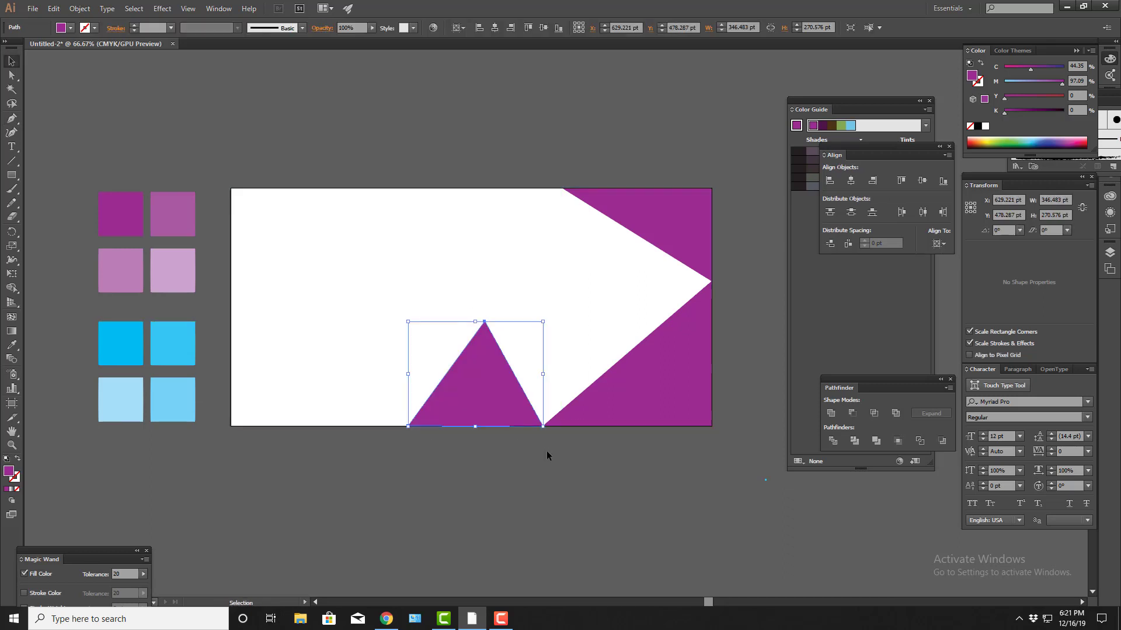
click(547, 451)
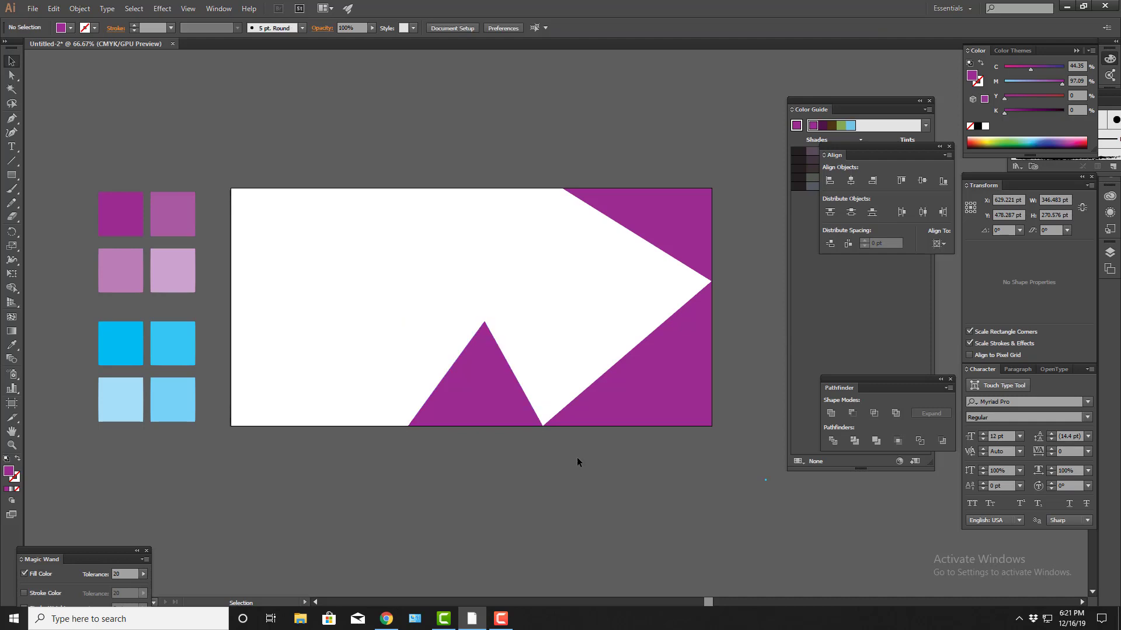
click(11, 118)
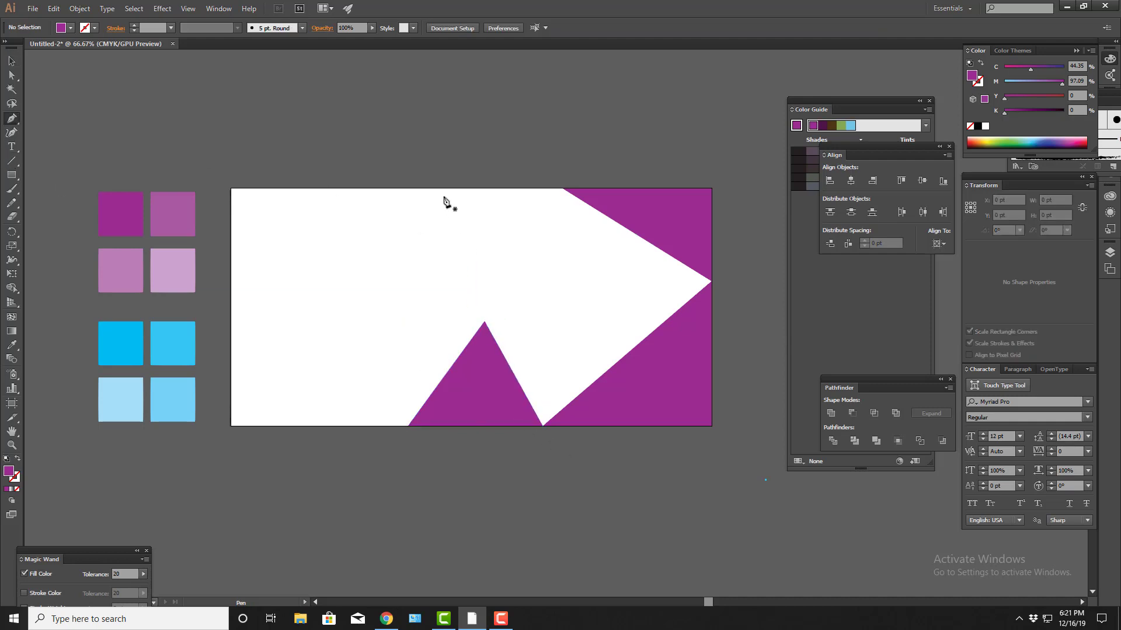
click(428, 188)
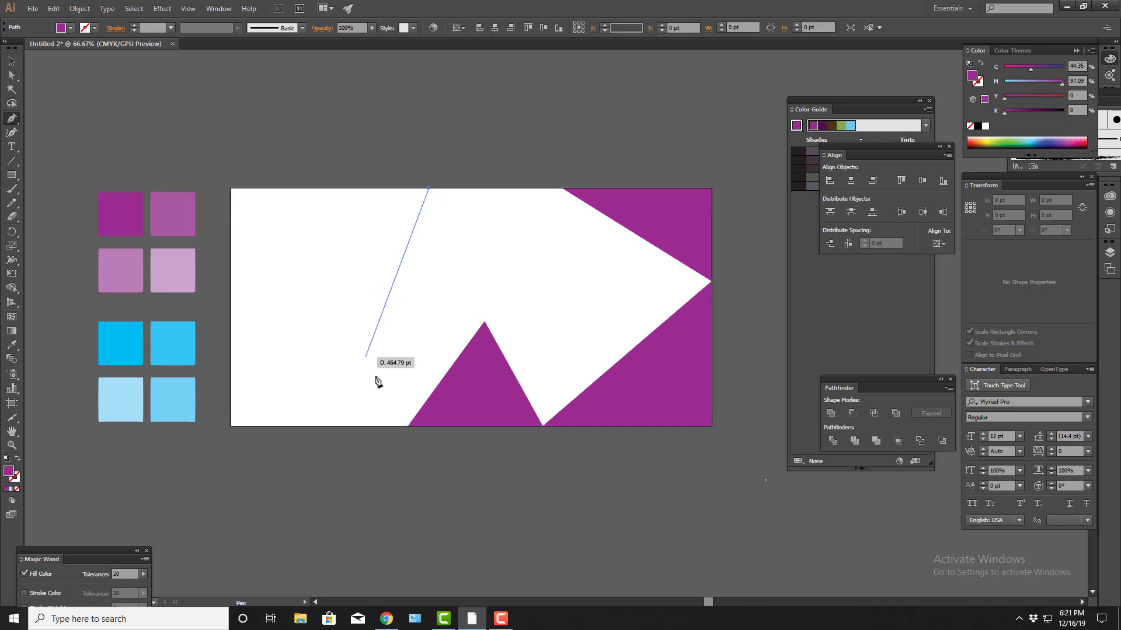
click(485, 323)
key(Escape)
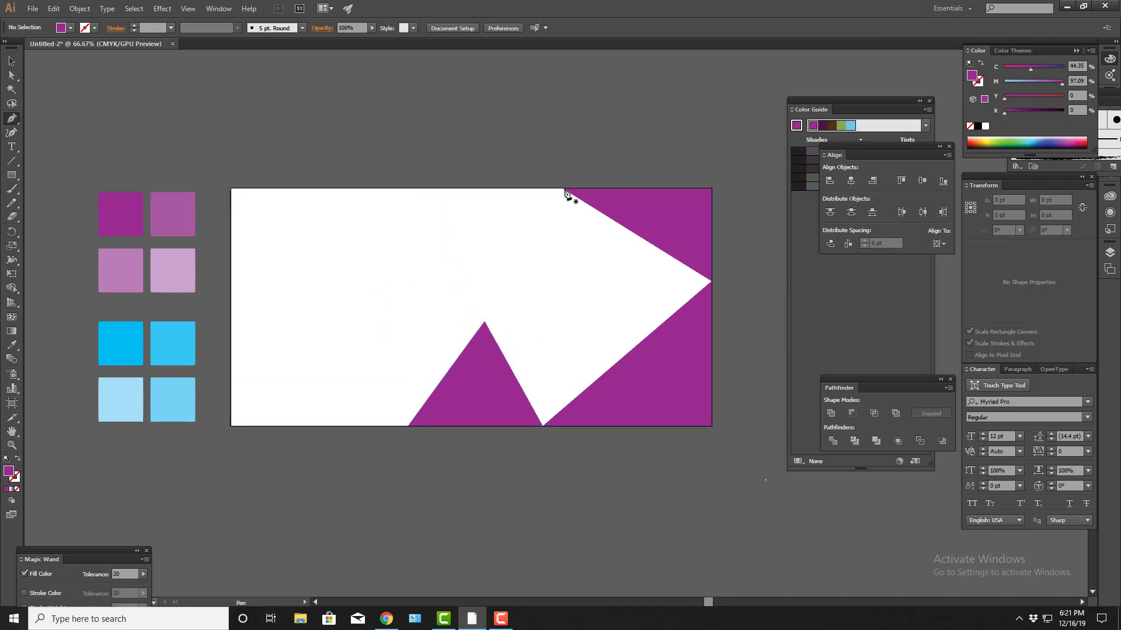
- Draw a triangle about 367 by 341 pt between the upper-right triangle's left corner, a point on its slanted edge and the bottom triangle's tip
click(627, 230)
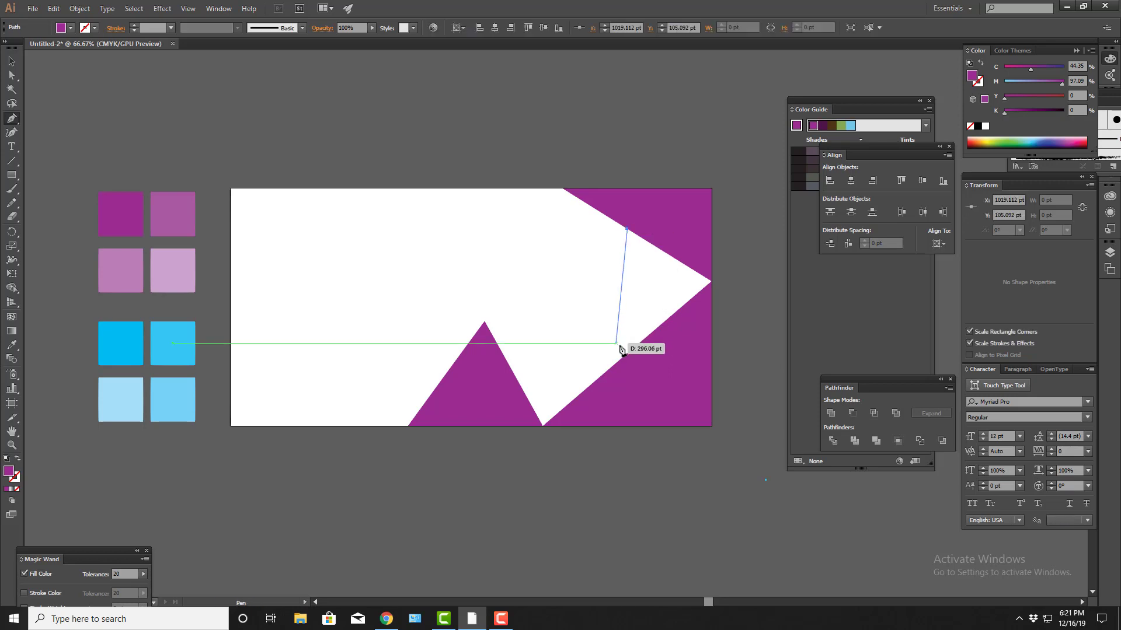
click(543, 426)
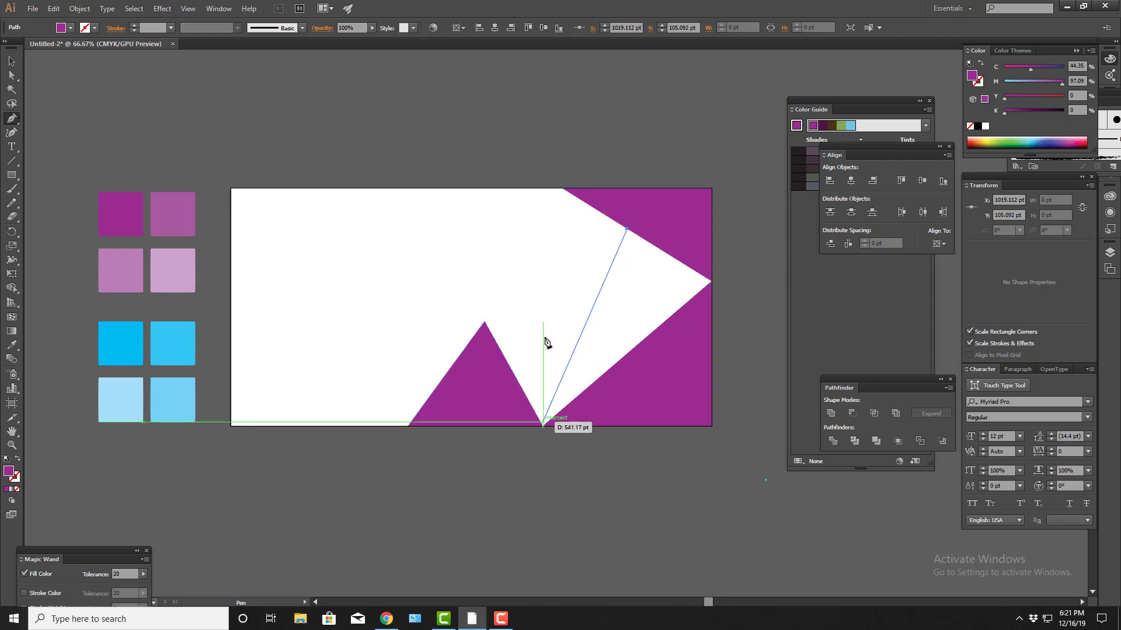
click(484, 322)
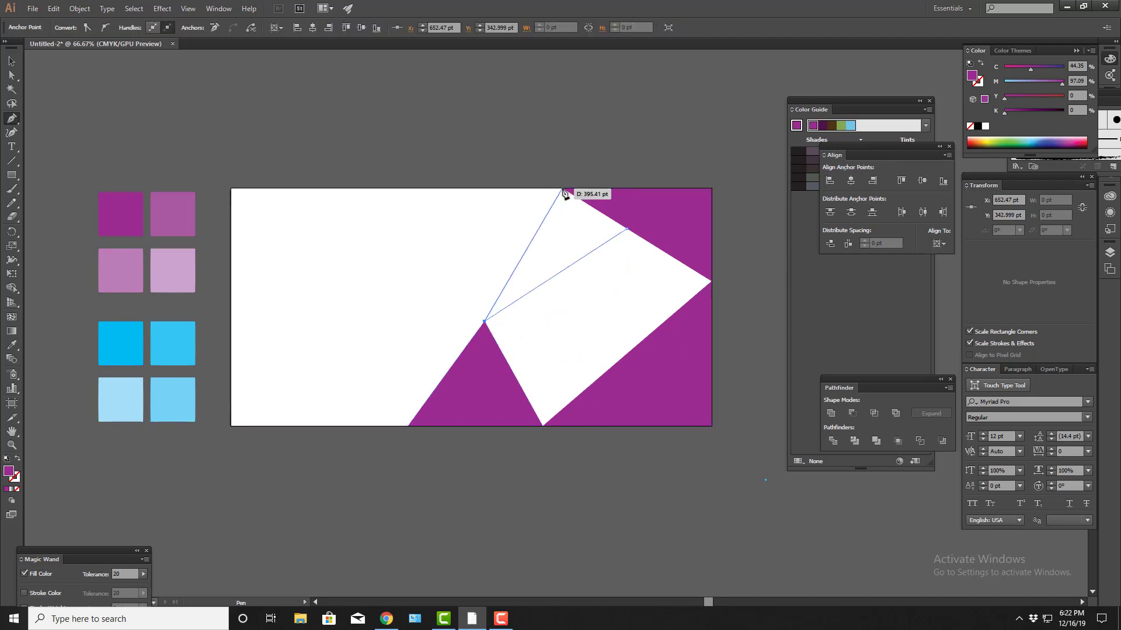
click(563, 189)
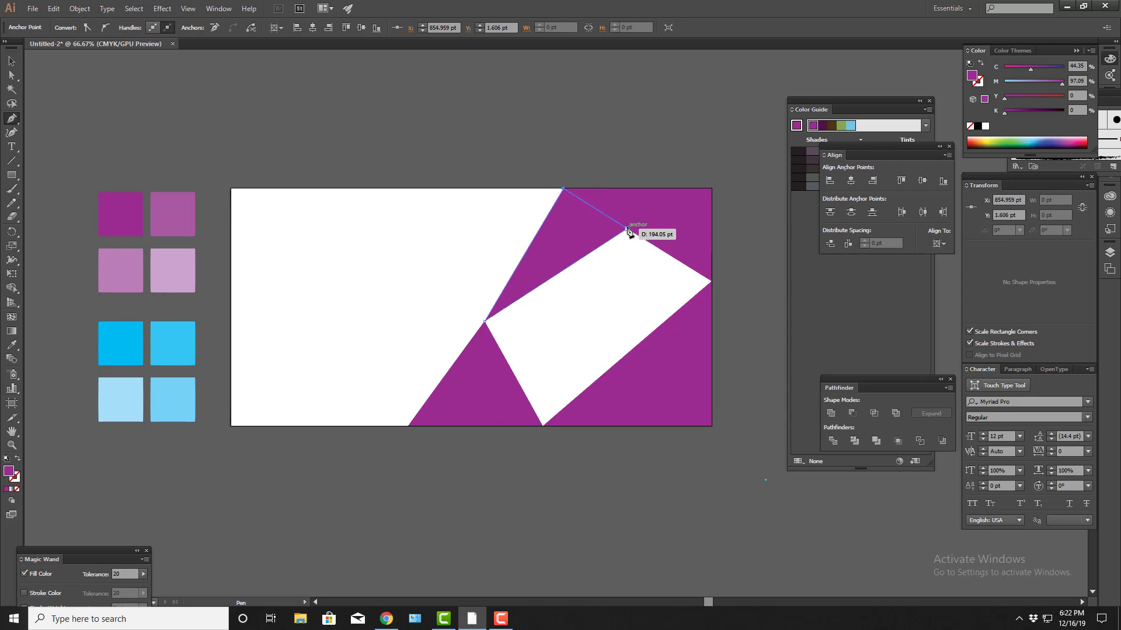
click(626, 229)
key(v)
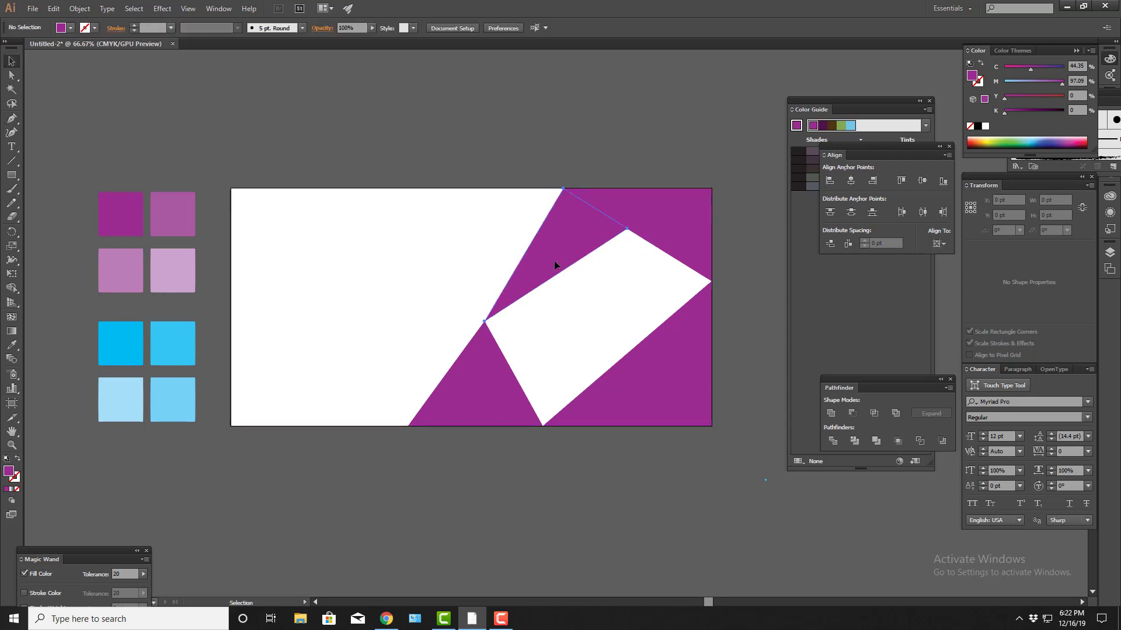
- Color the new upper triangle by sampling the second-darkest purple swatch square with the Eyedropper, then deselect it
click(12, 345)
click(173, 214)
key(v)
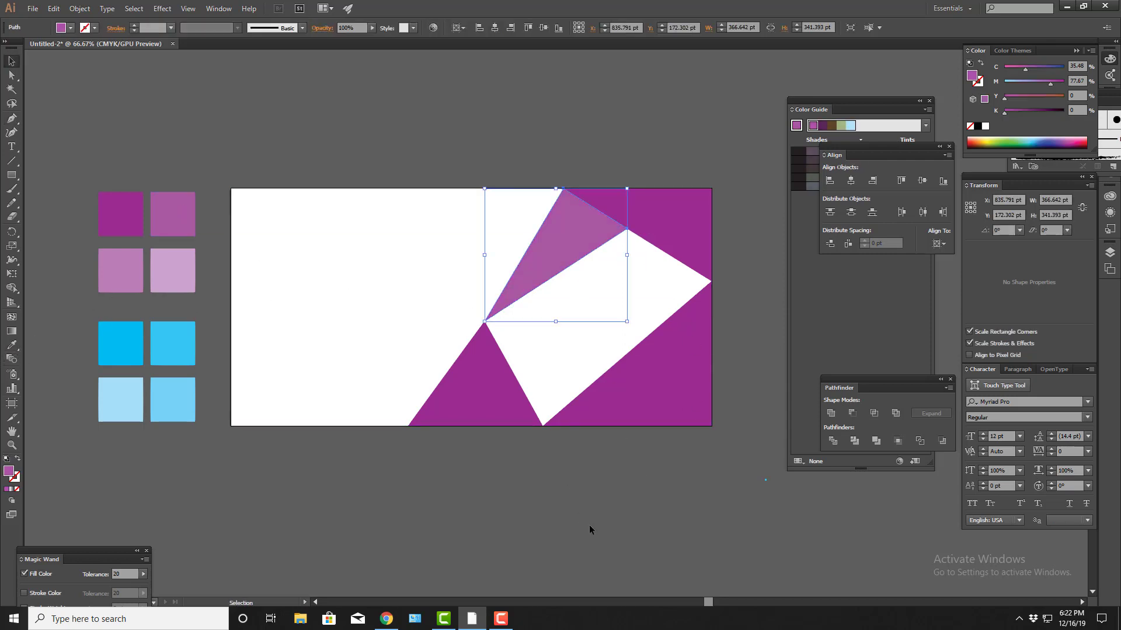
click(588, 521)
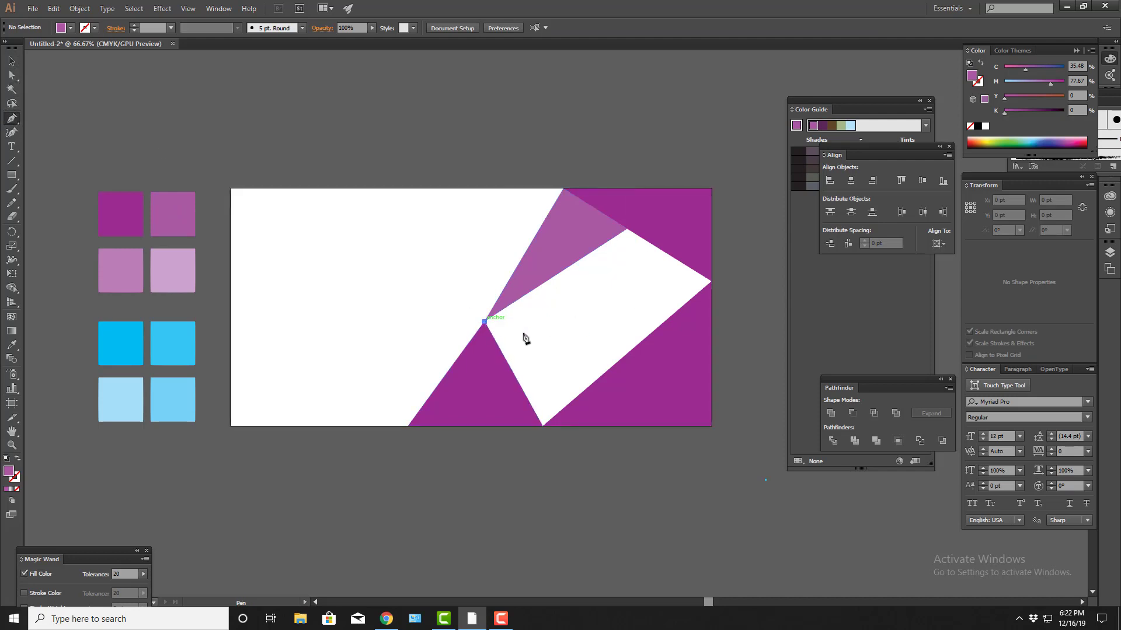
- Draw a triangle from the bottom triangle's tip to a point on the lower-right triangle's slanted edge and down to their shared bottom point
click(484, 322)
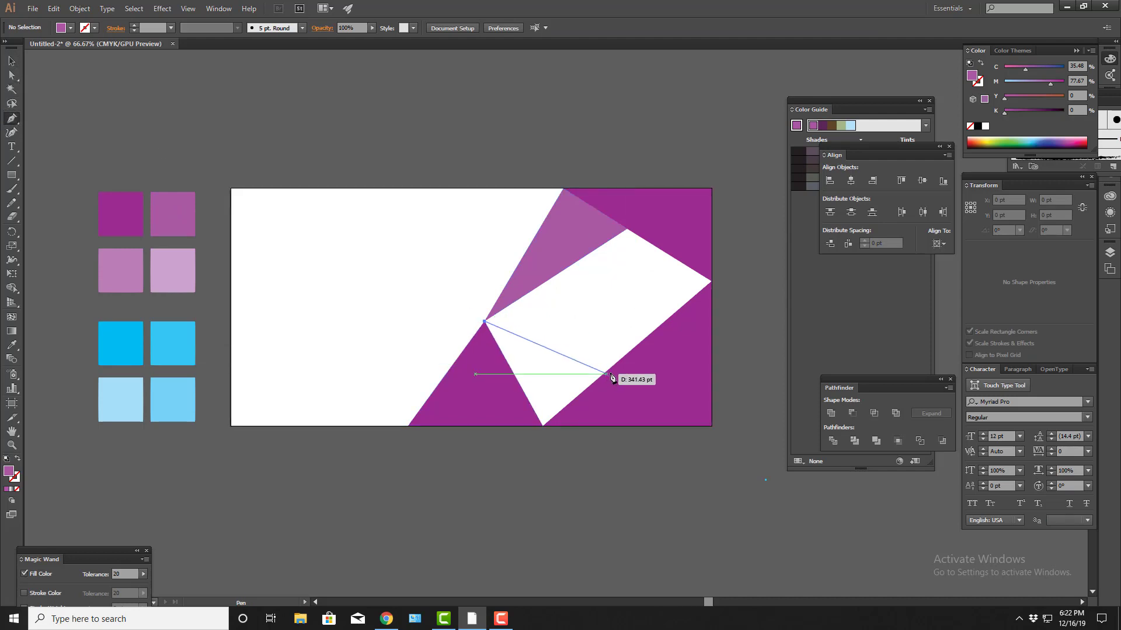
click(639, 345)
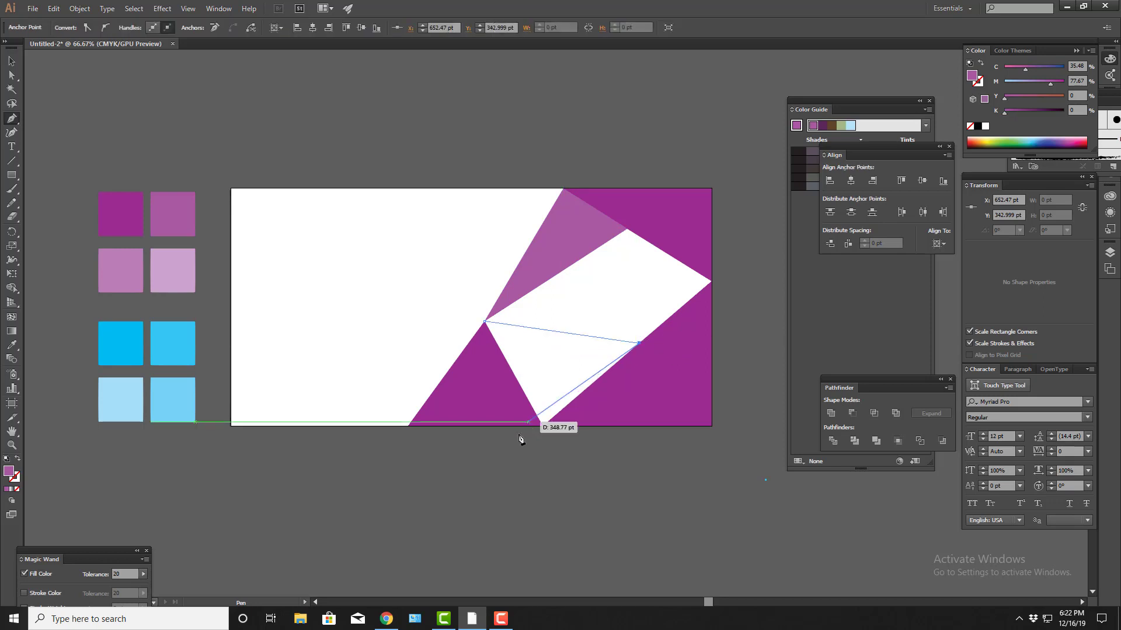
click(542, 426)
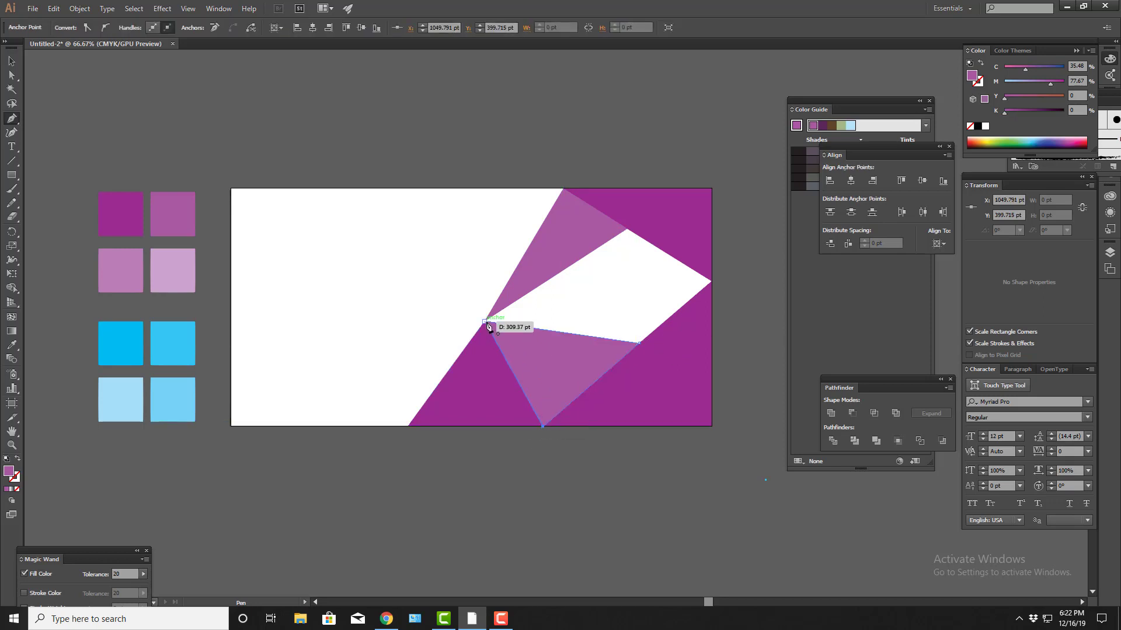
click(485, 321)
key(v)
click(632, 474)
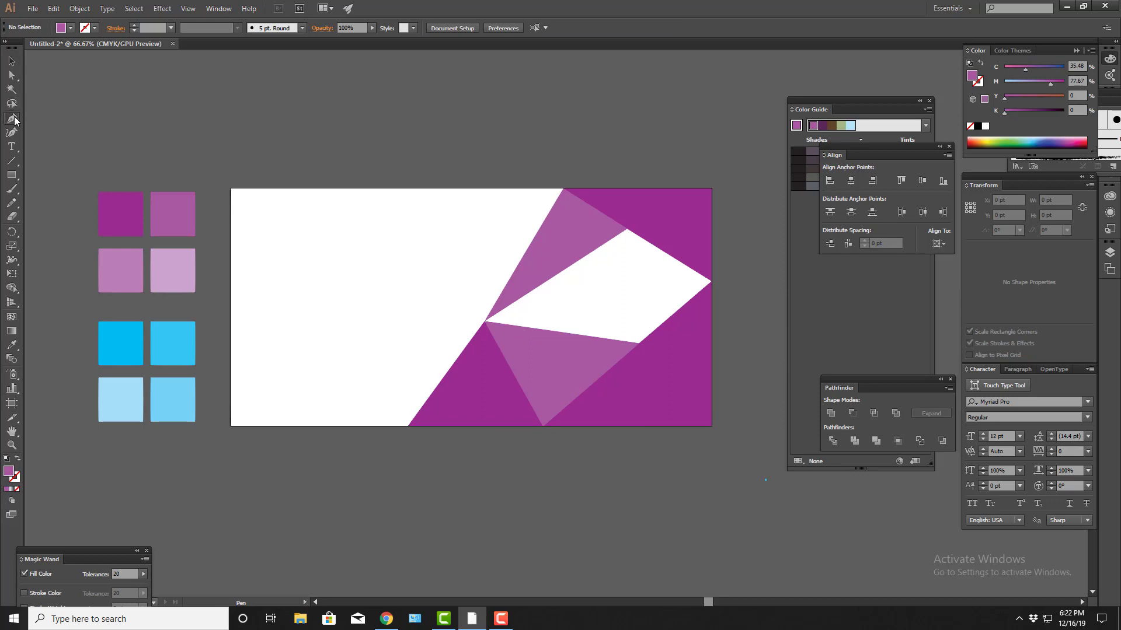
- Draw a triangle in the white gap between the two medium-purple triangles, joining their outer points to the bottom triangle's tip
click(13, 120)
click(628, 228)
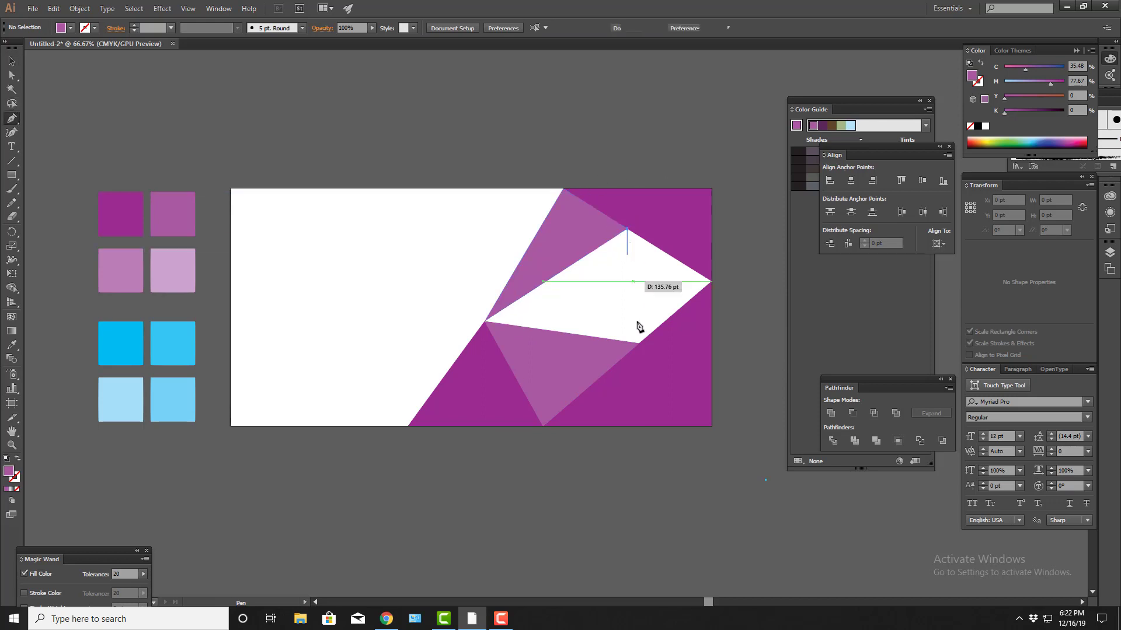
click(639, 343)
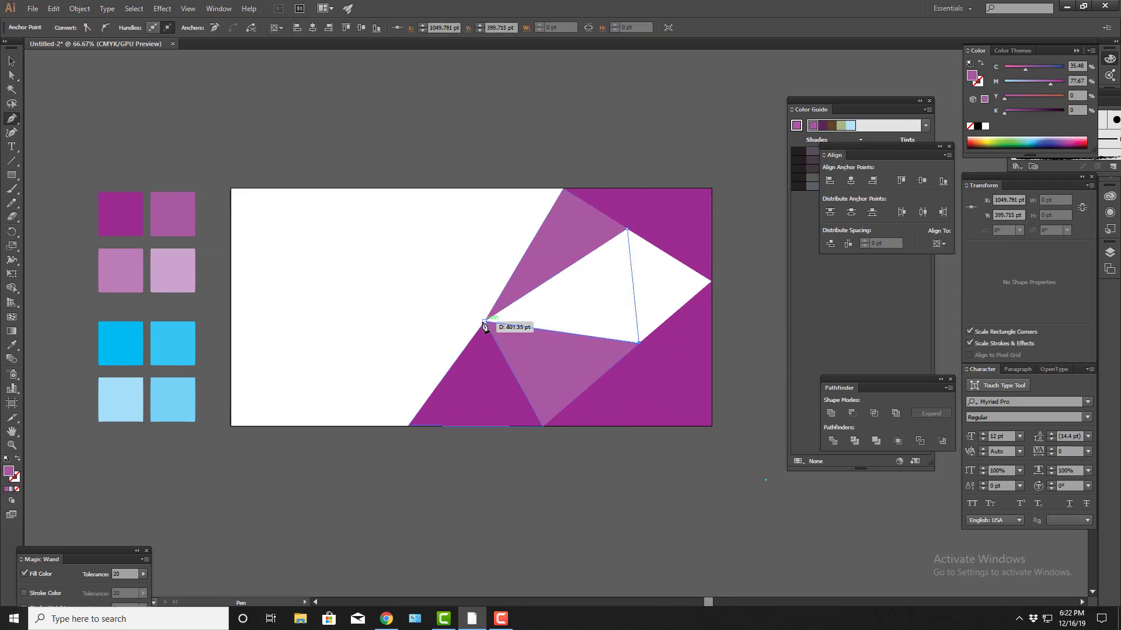
click(485, 322)
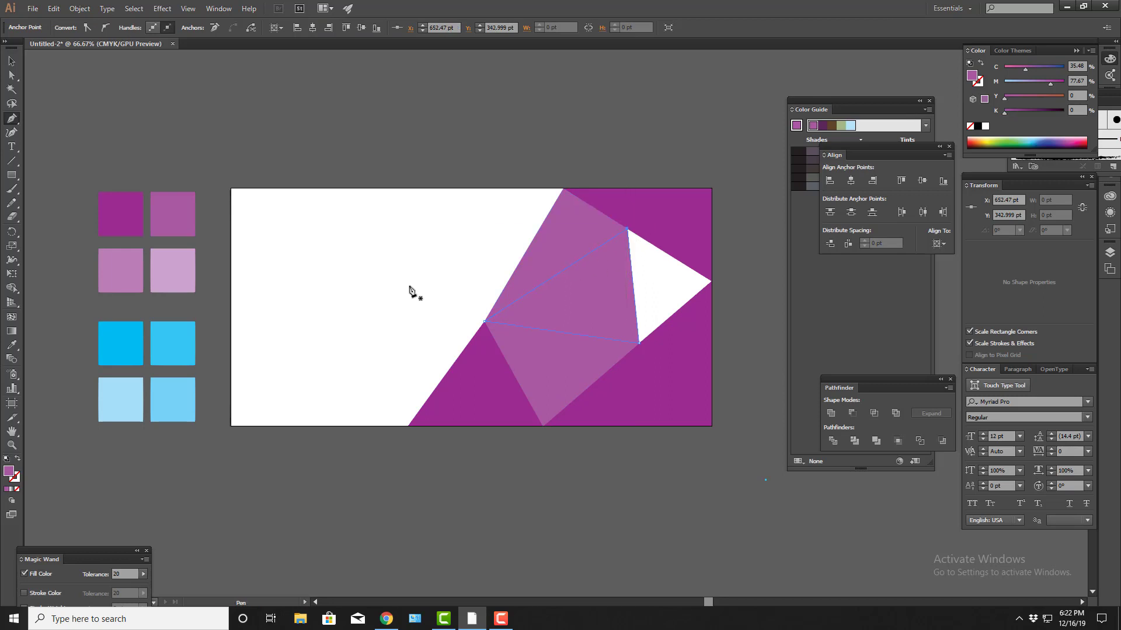
- Color the central triangle by sampling the second-lightest purple swatch square with the Eyedropper
click(11, 345)
click(125, 263)
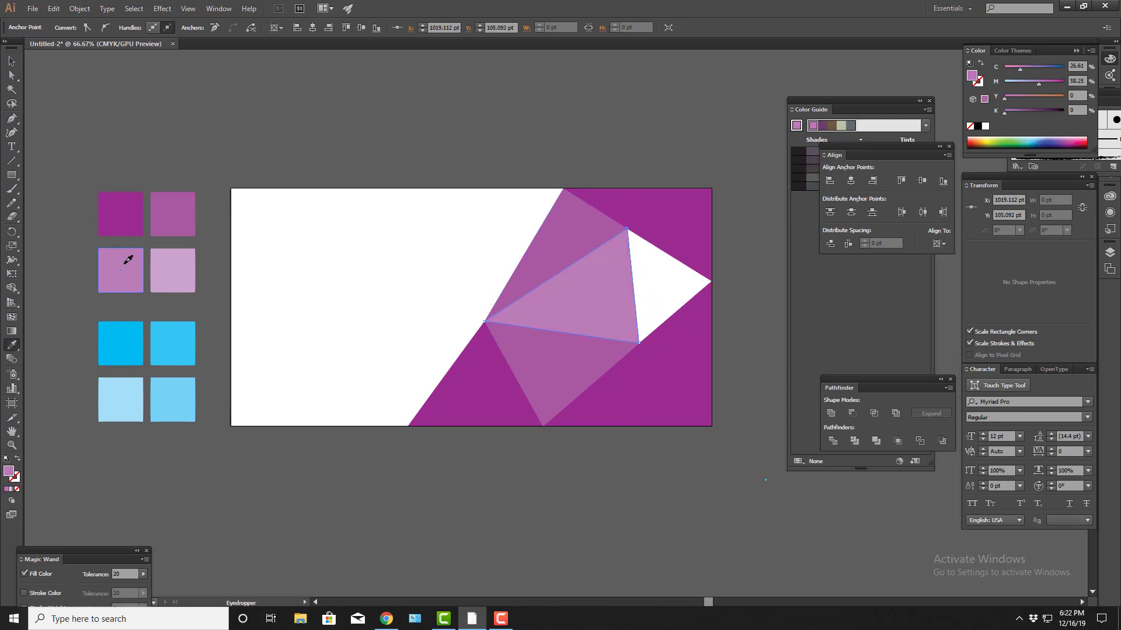
key(v)
click(554, 458)
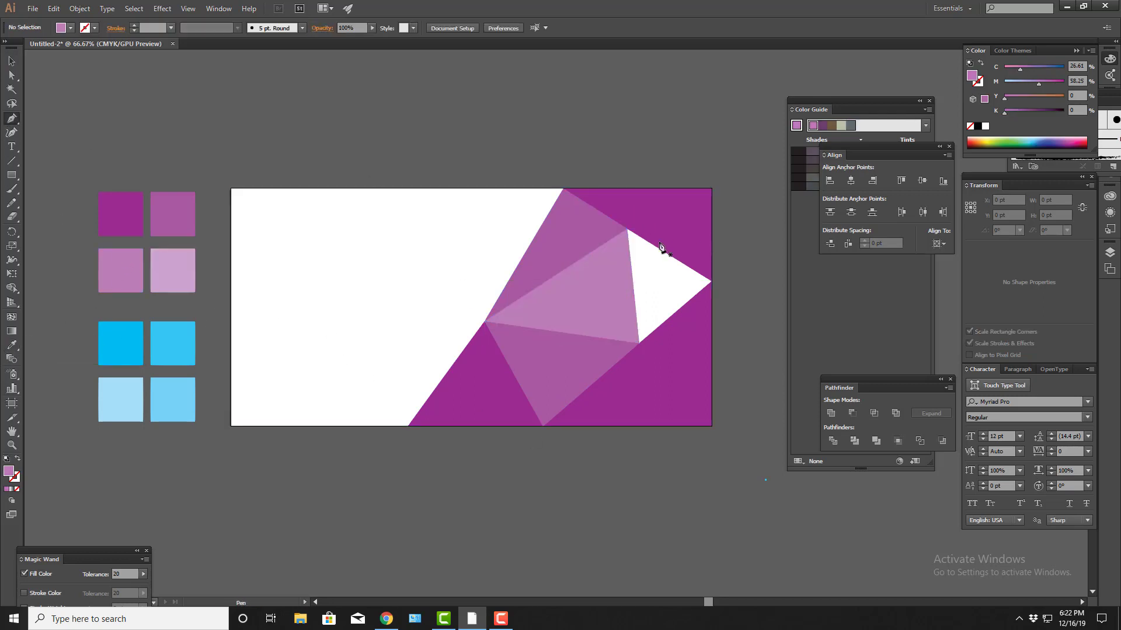
- Draw a triangle filling the remaining white gap between the central triangle and the two corner triangles' meeting point on the right edge
click(627, 229)
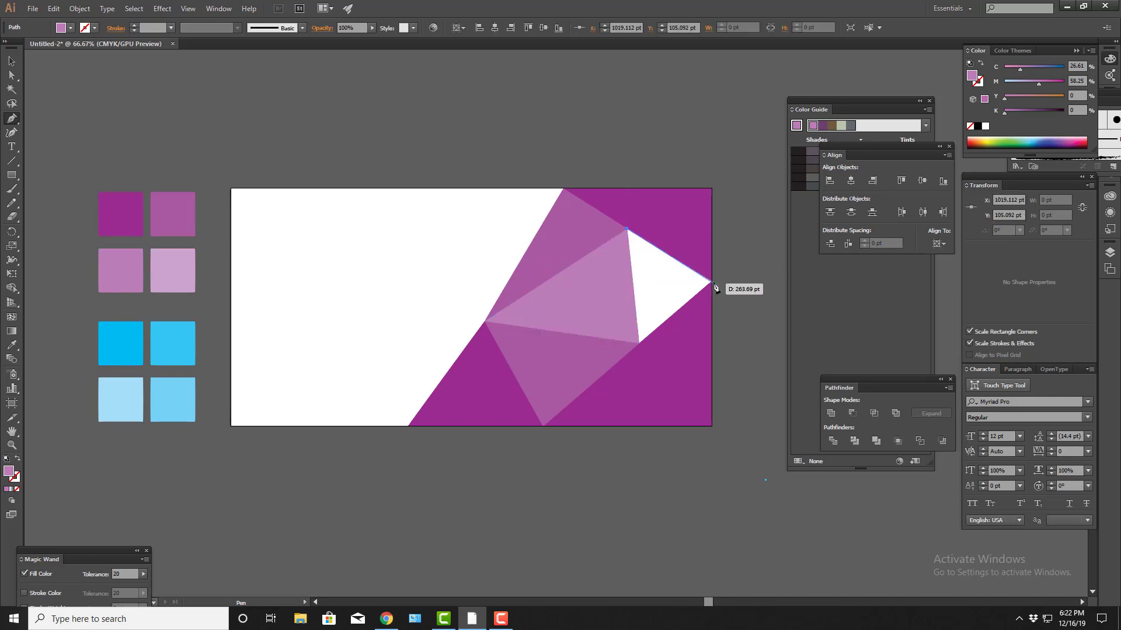
click(711, 281)
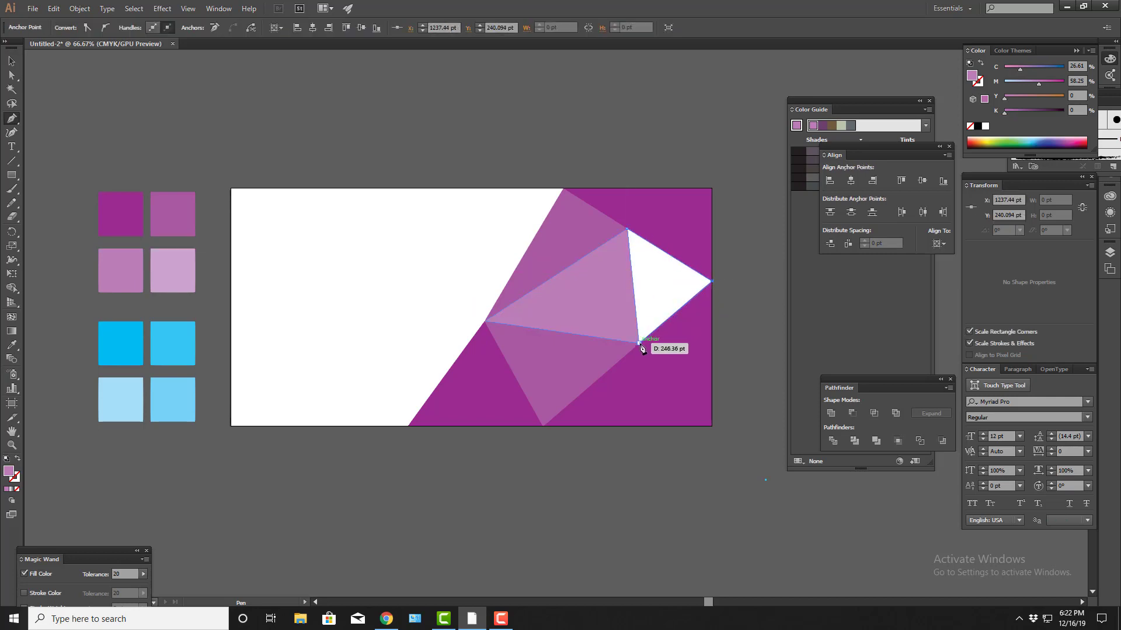
click(639, 342)
click(627, 231)
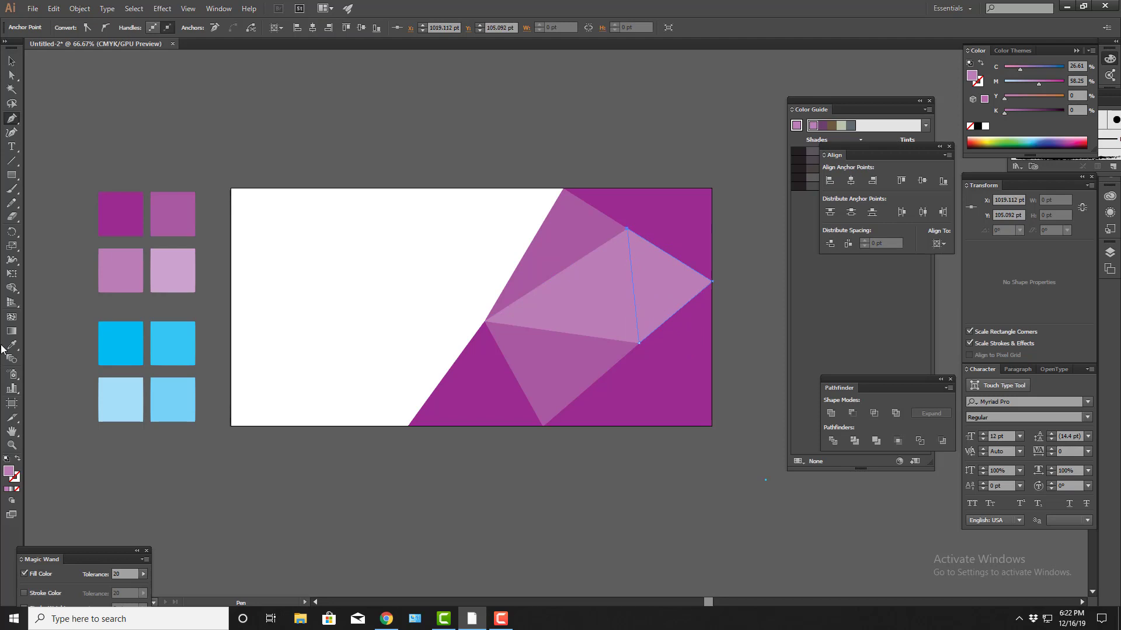
- Color the right-edge triangle by sampling the lightest purple swatch square with the Eyedropper, then deselect everything
click(159, 275)
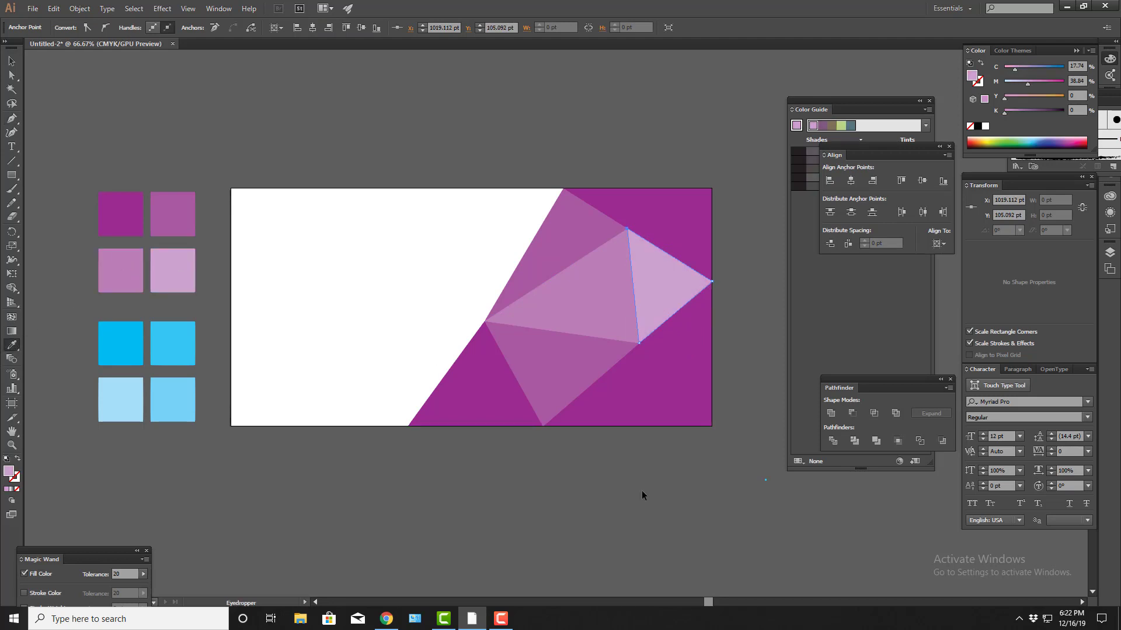
key(v)
click(642, 494)
drag(642, 495, 646, 519)
click(628, 403)
click(709, 492)
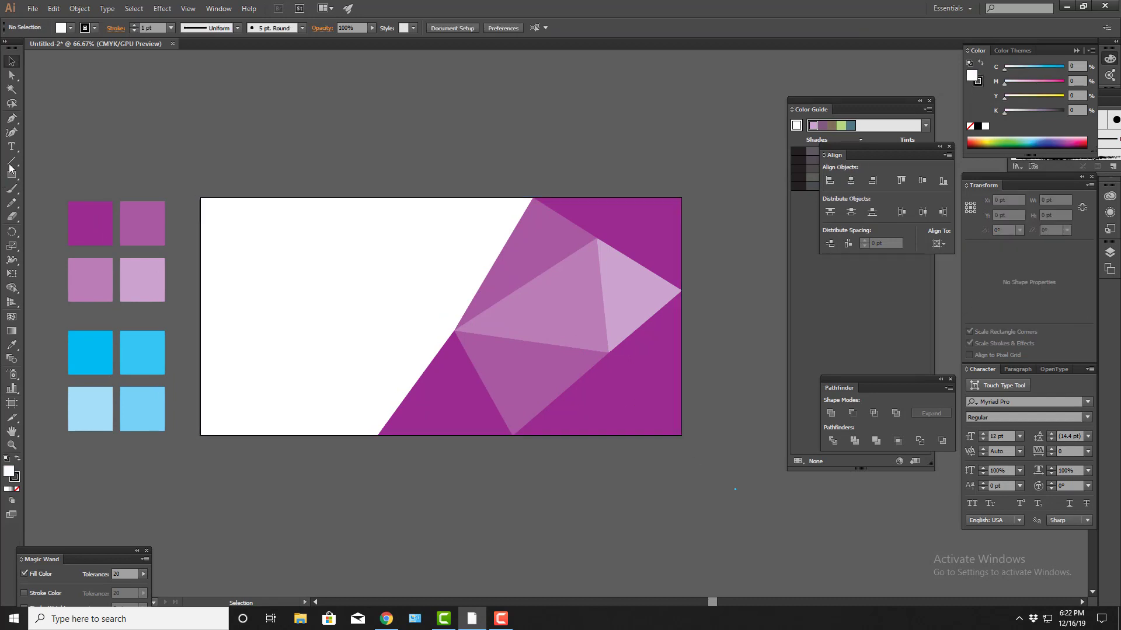
- Draw a triangle about 433 by 214 pt over the lower-right triangle, from its slanted edge to the artboard's lower-right corner and the shared bottom point
click(608, 353)
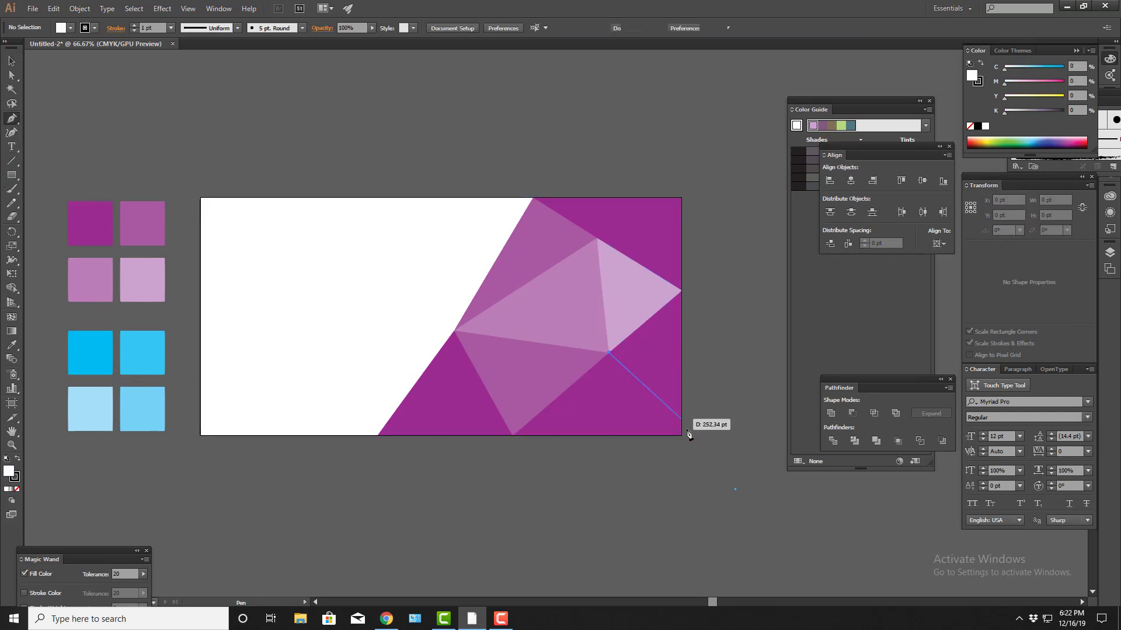
click(681, 435)
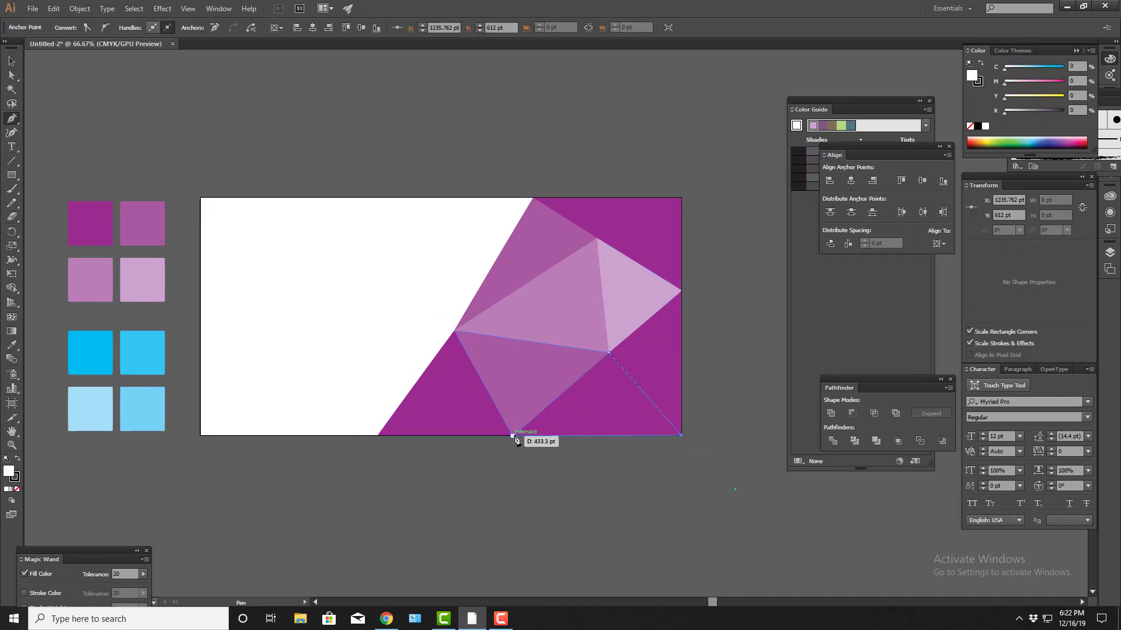
click(513, 435)
click(608, 353)
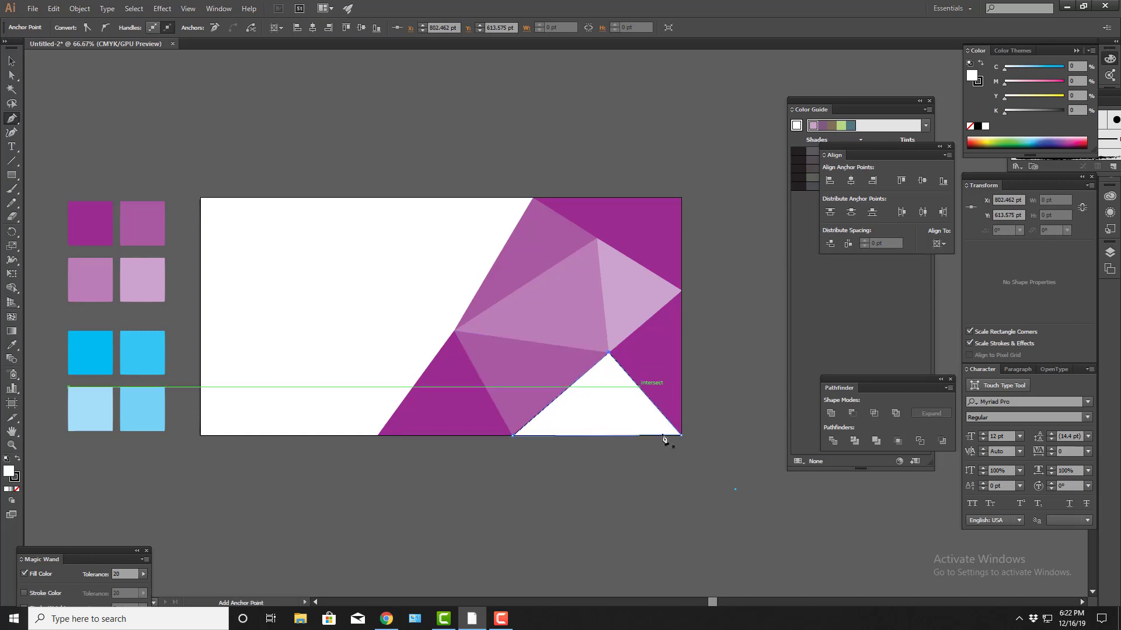
key(v)
- Fill the new lower-right triangle with red (M 99%, Y 70%) and remove its stroke
click(1023, 82)
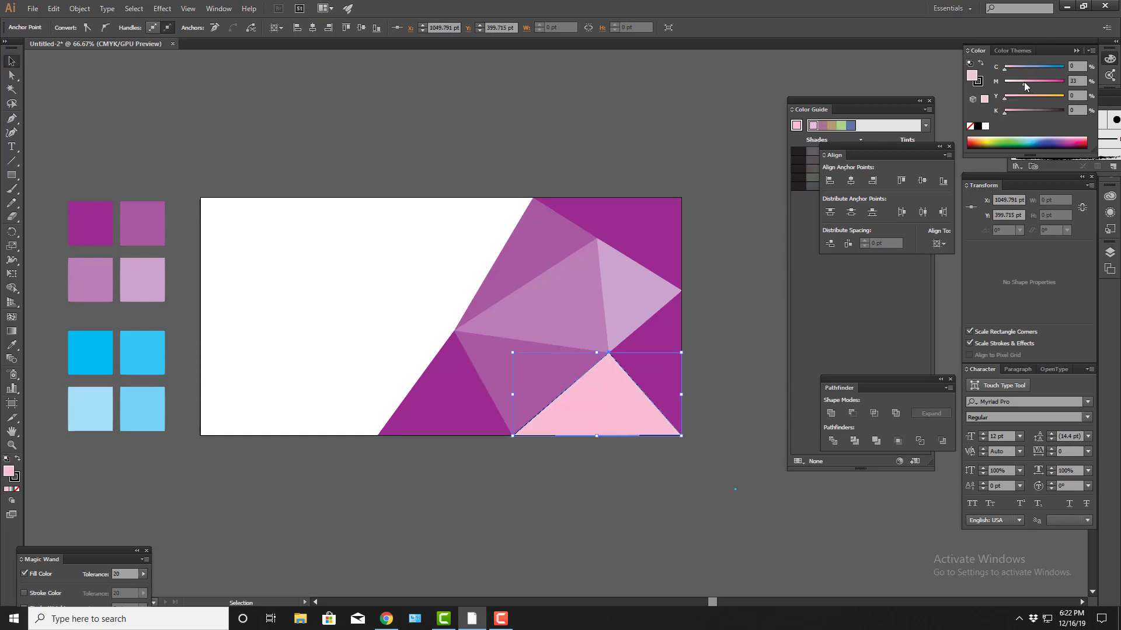
drag(1024, 82, 1045, 97)
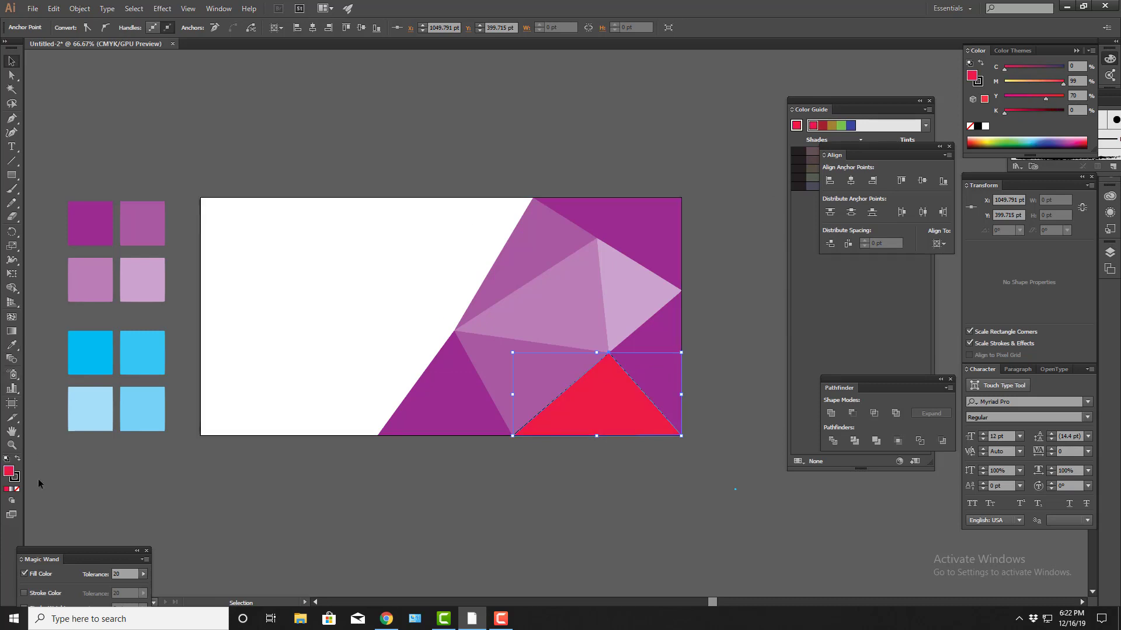
key(x)
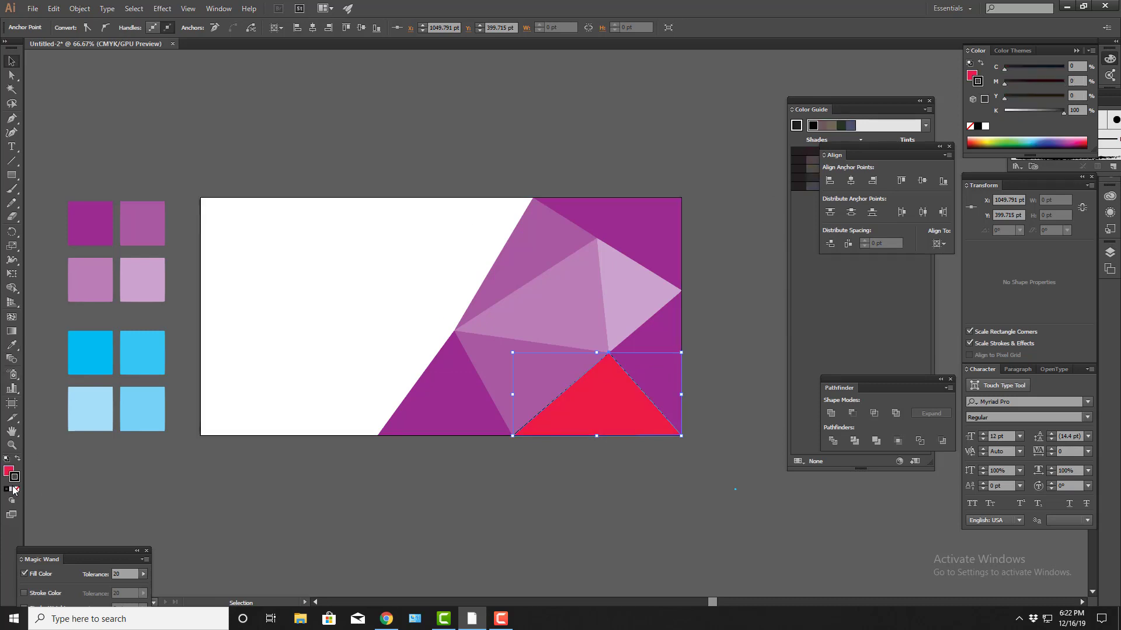
click(15, 489)
click(6, 471)
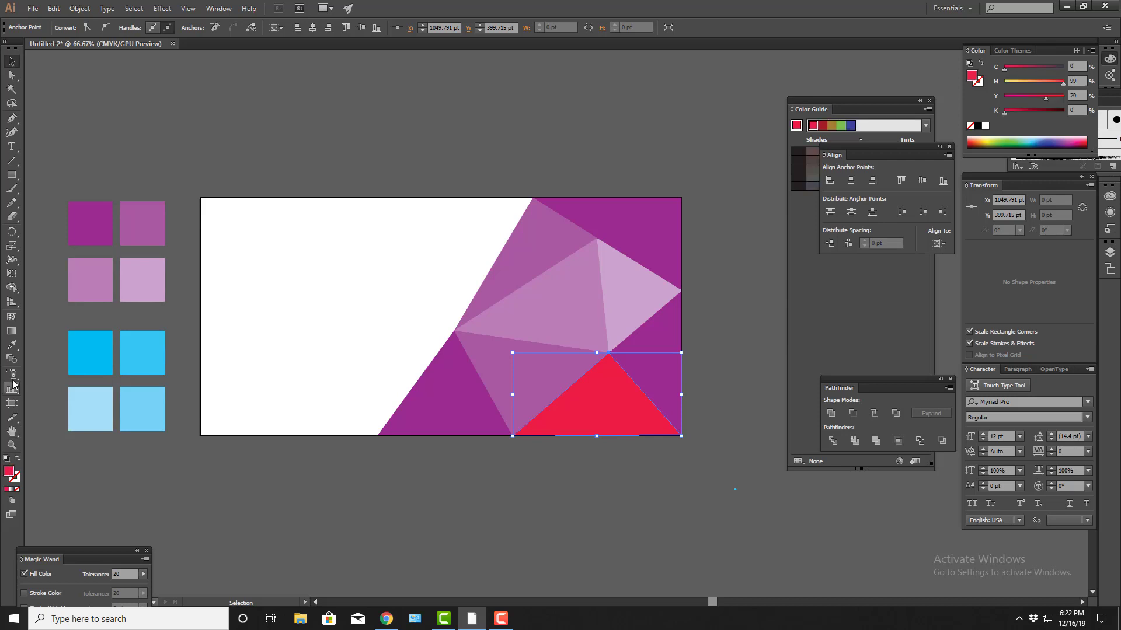
- Color the new lower-right triangle from the darkest purple swatch square and set its cyan to 33%
click(12, 347)
click(105, 229)
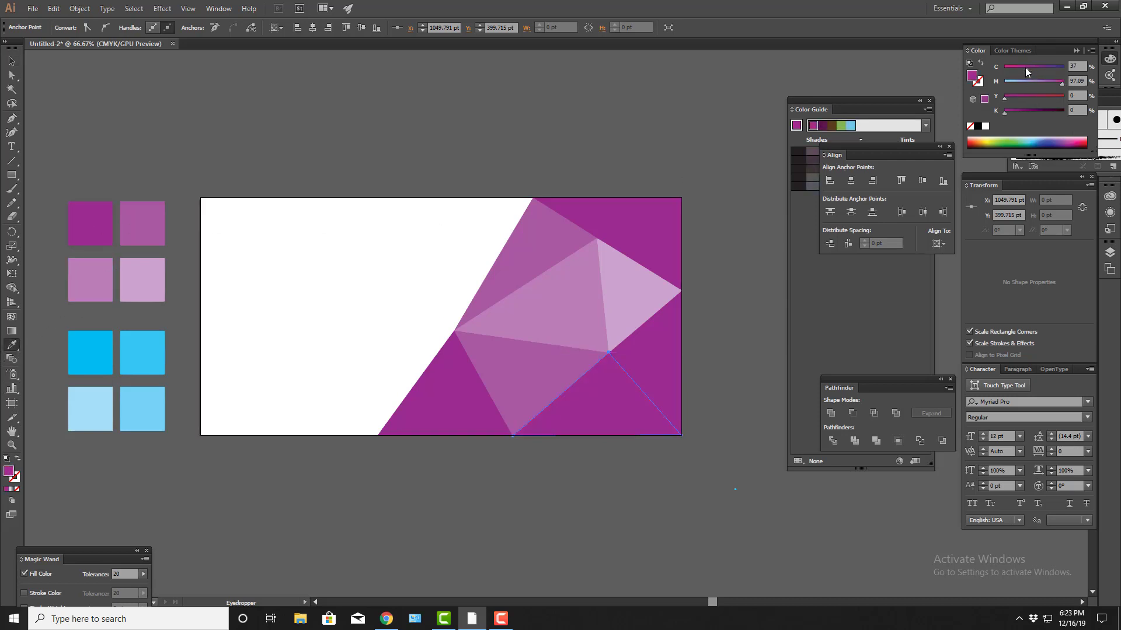
key(v)
click(687, 464)
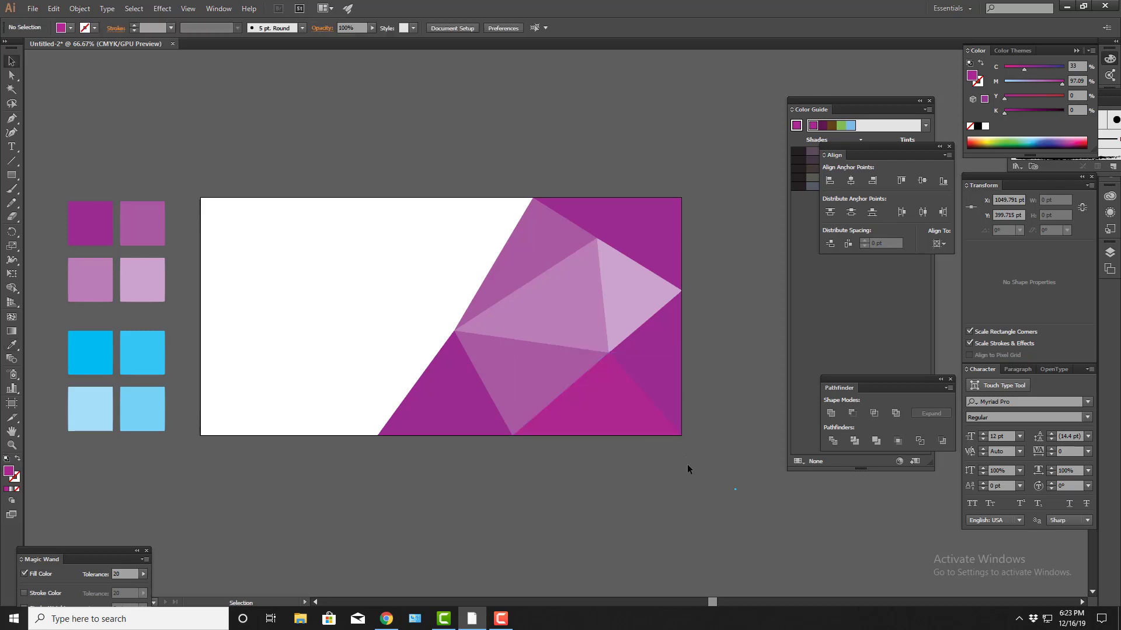
- Recolor the magenta triangle in the lower-right area by sampling the second-darkest purple swatch square with the Eyedropper
key(ctrl+plus)
key(space)
drag(694, 472, 651, 463)
drag(729, 446, 716, 447)
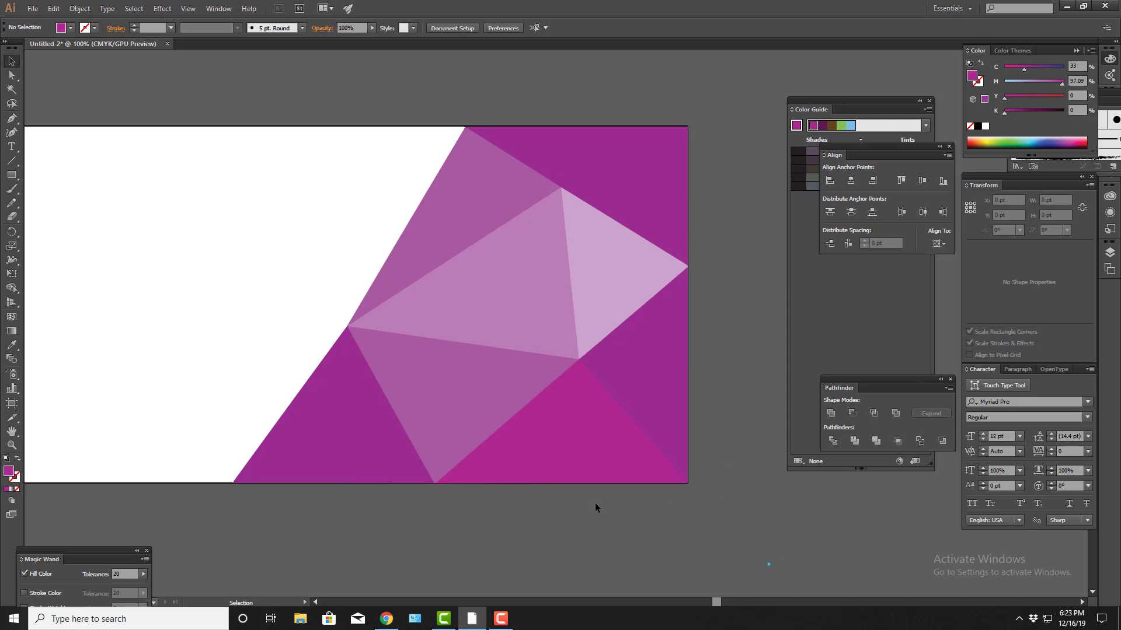
alt+click(414, 331)
click(718, 366)
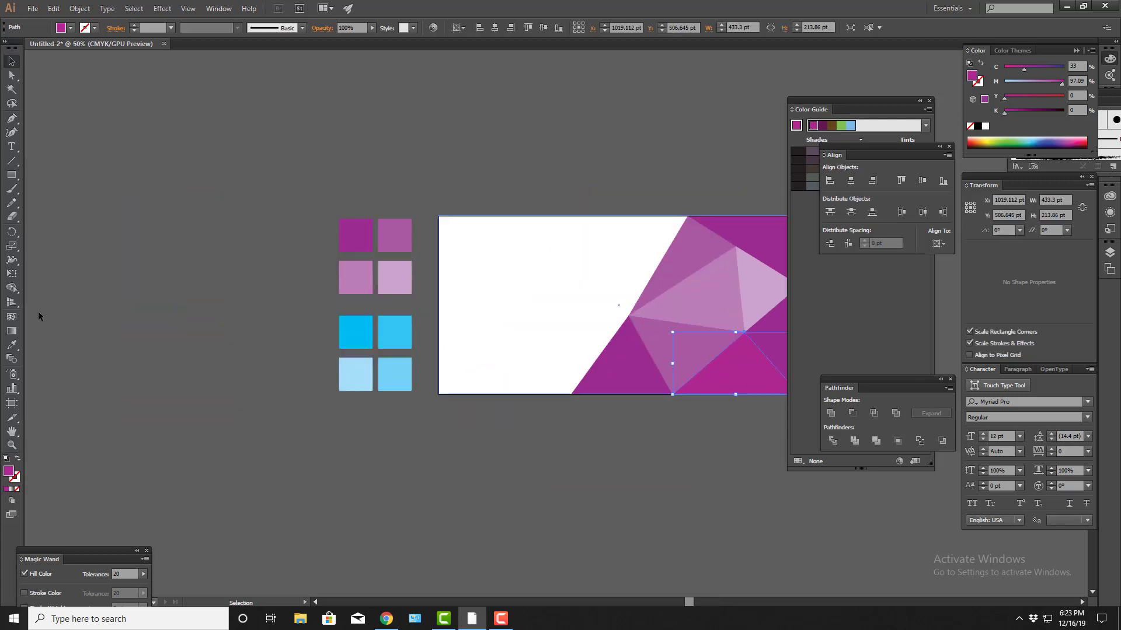
click(11, 345)
click(411, 250)
drag(476, 371, 298, 360)
key(v)
click(575, 415)
drag(600, 421, 607, 426)
- Recolor the lower-right overlay triangle by sampling the second-lightest purple swatch square with the Eyedropper
click(573, 366)
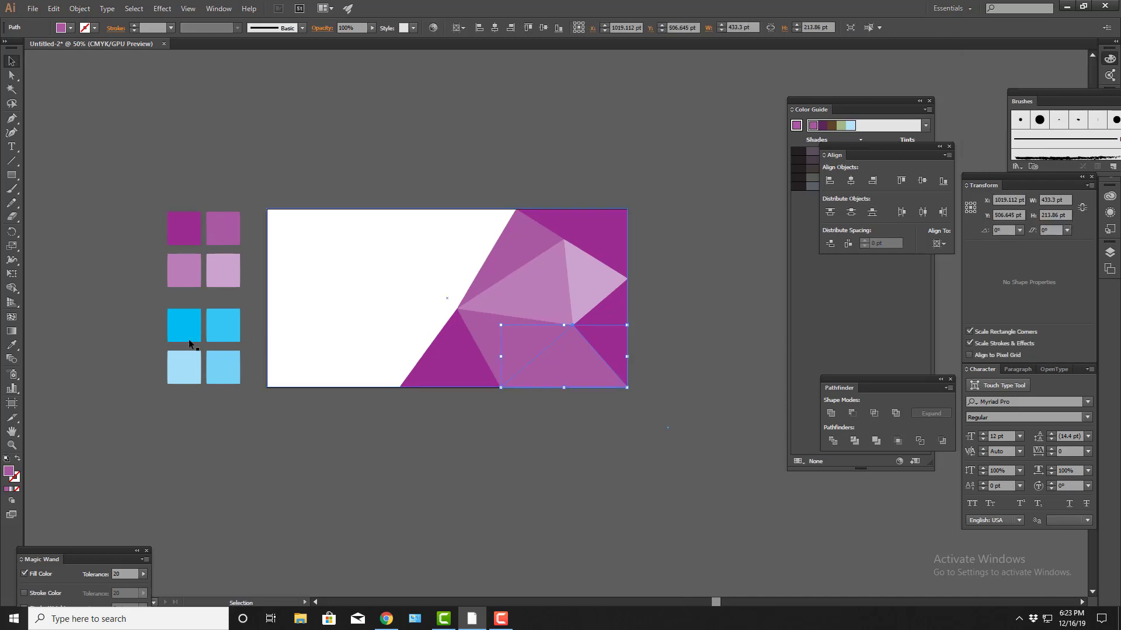
key(Tab)
key(Tab)
click(12, 345)
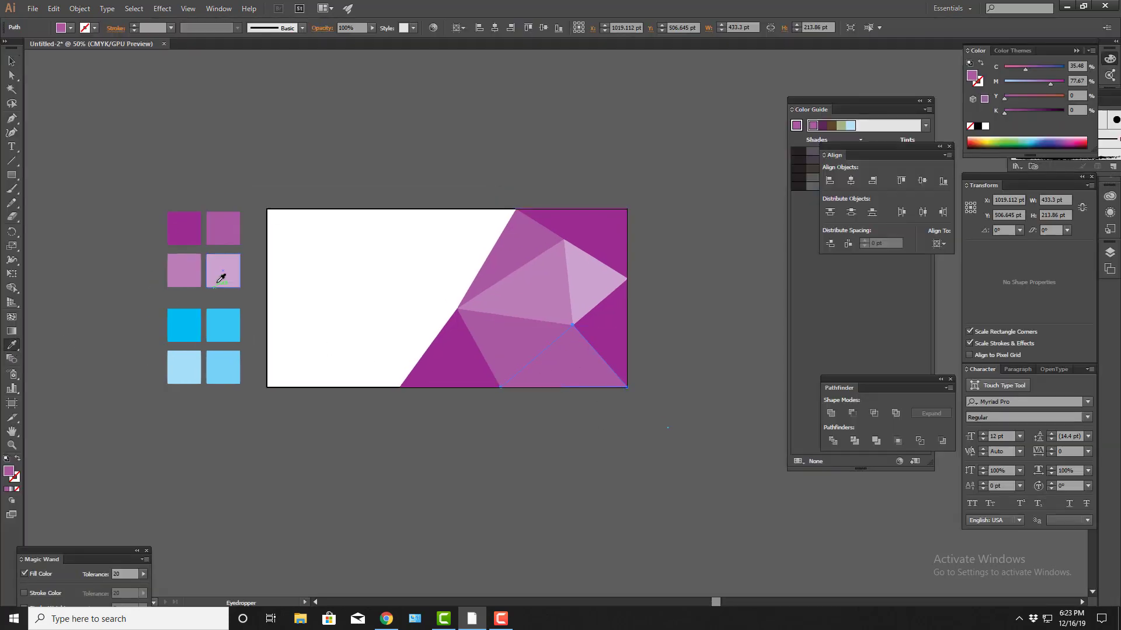
click(222, 268)
click(159, 274)
click(184, 270)
key(v)
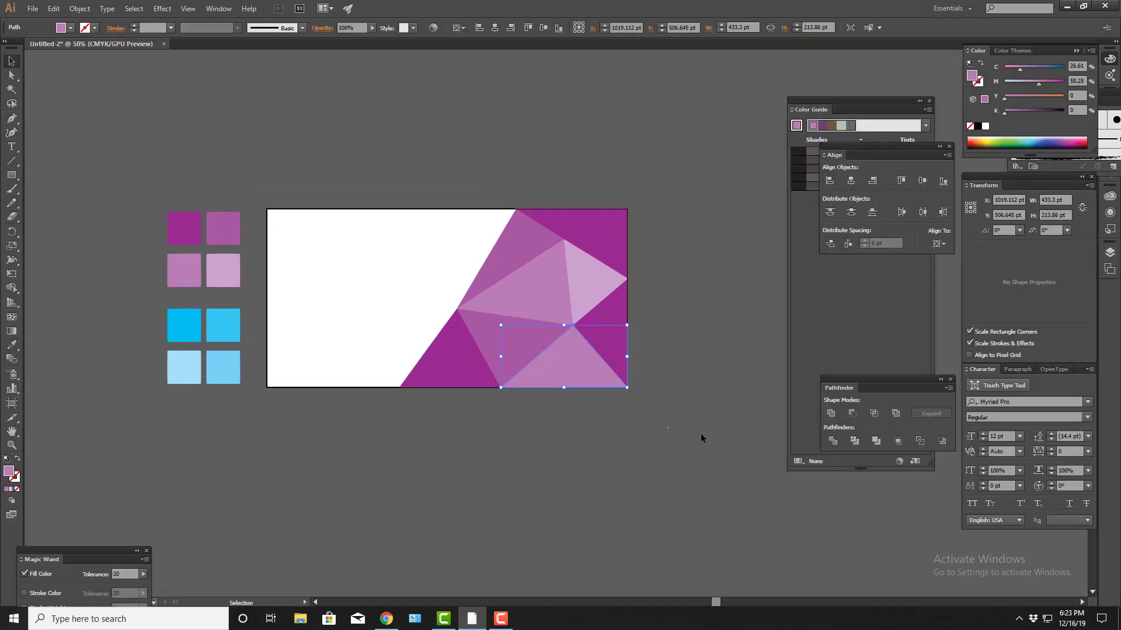
- Draw a Pen tool triangle along the artboard's upper edge, joining the slanted edge's top end, the nearby inner vertex and the top-right corner
click(700, 433)
scroll(700, 408, up, 2)
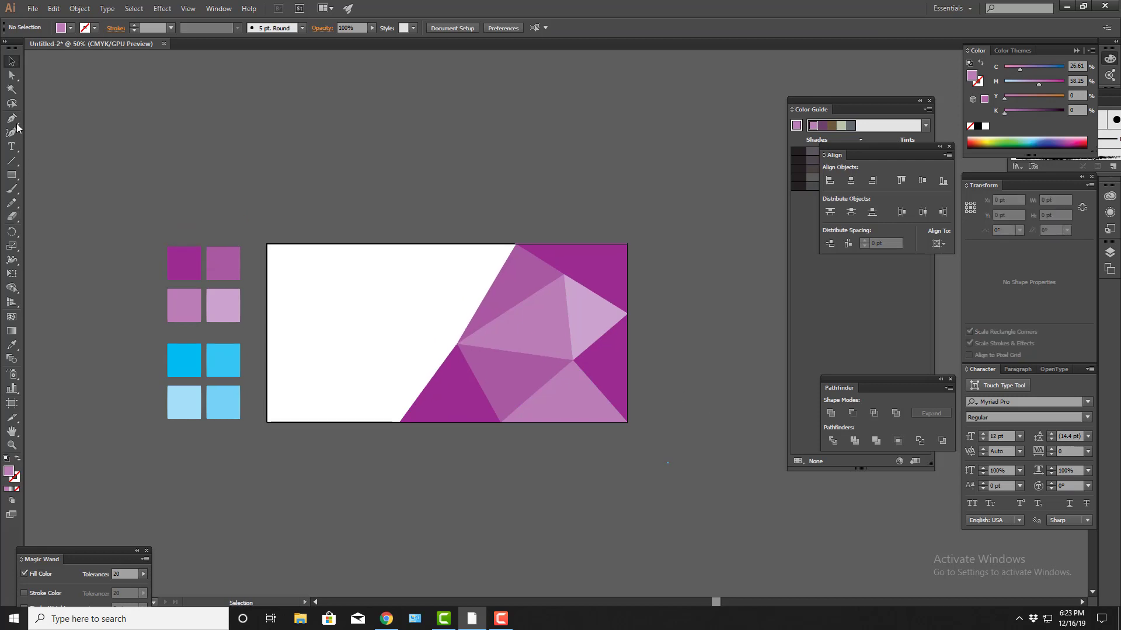
key(ctrl+=)
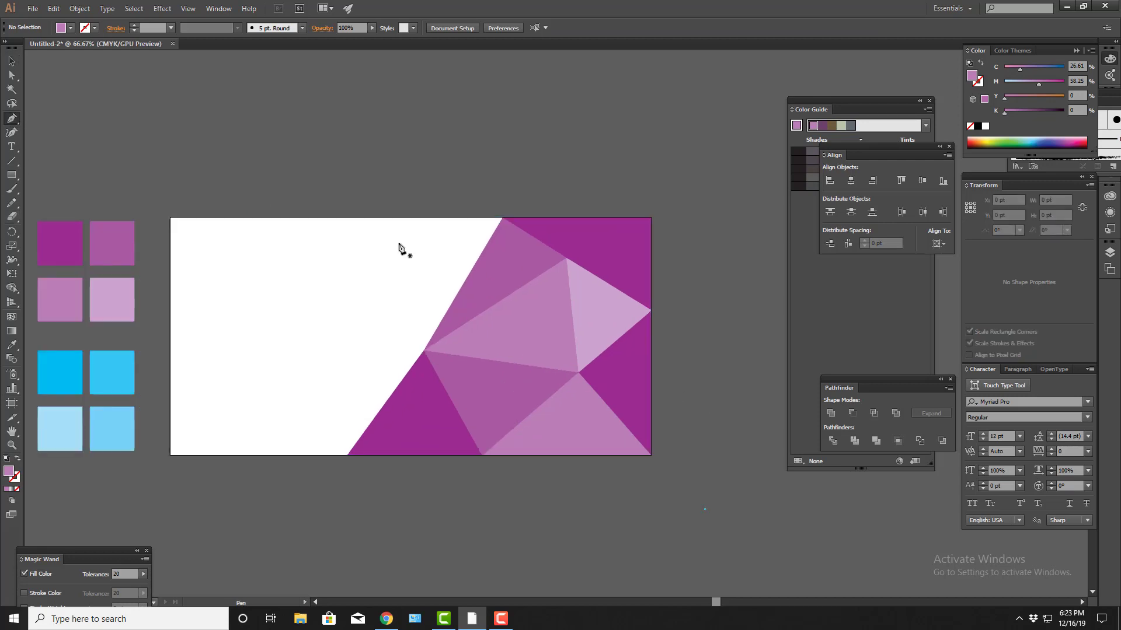
click(567, 258)
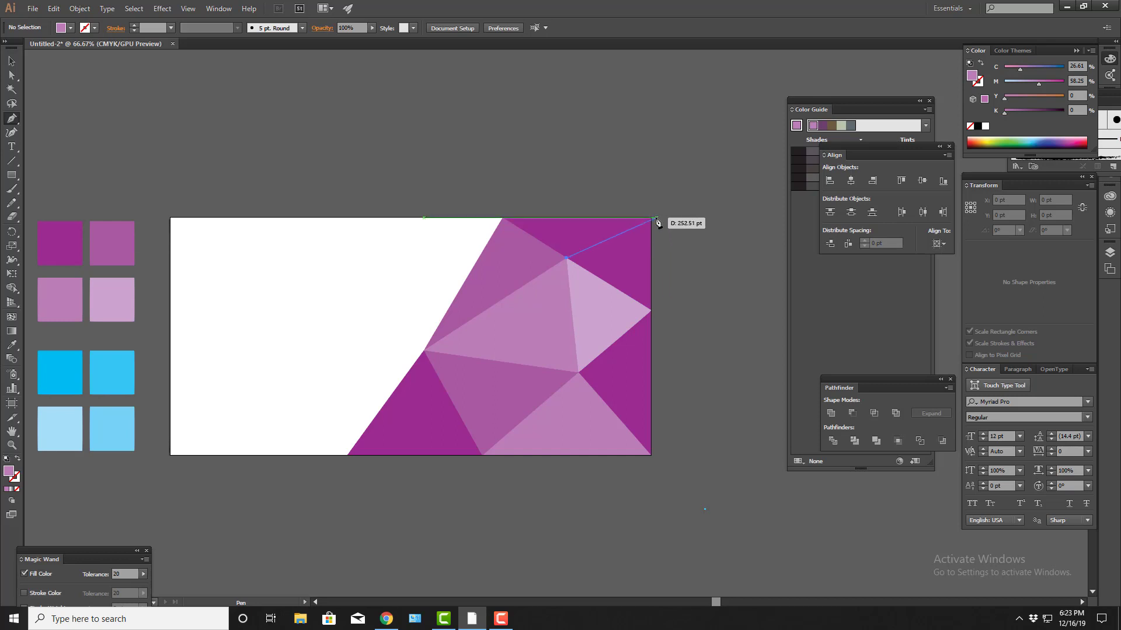
click(651, 217)
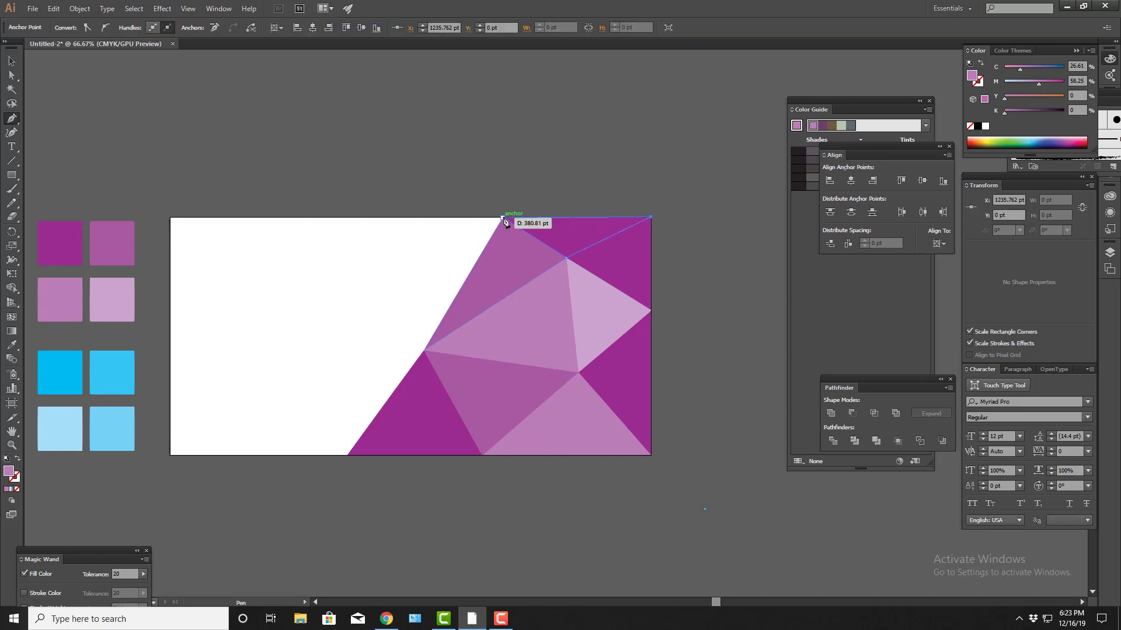
click(566, 257)
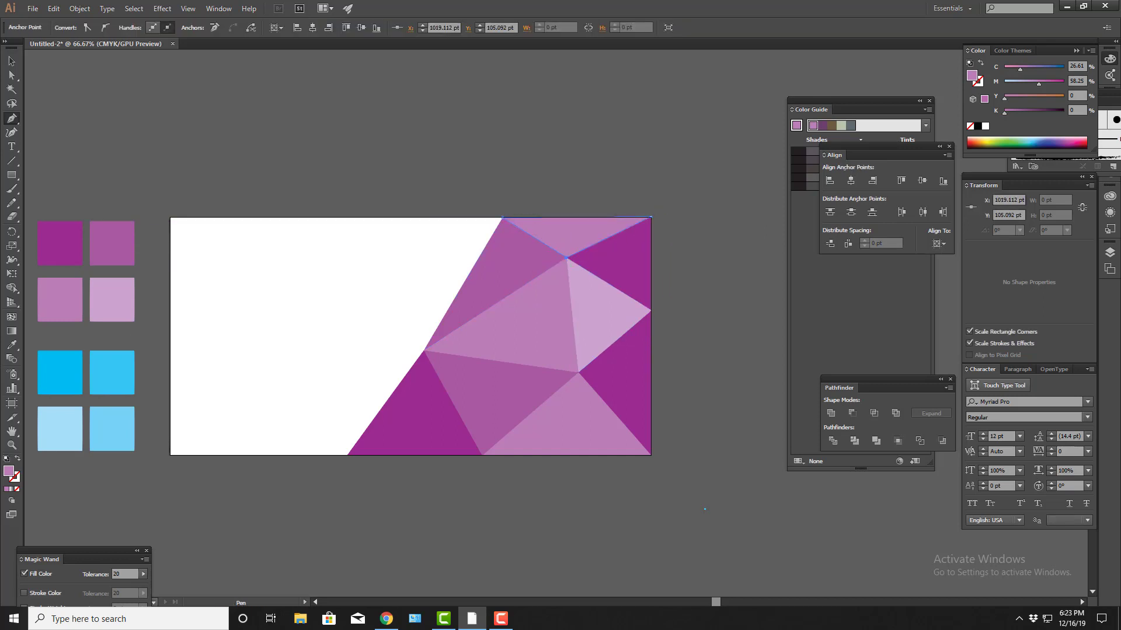
key(v)
click(582, 525)
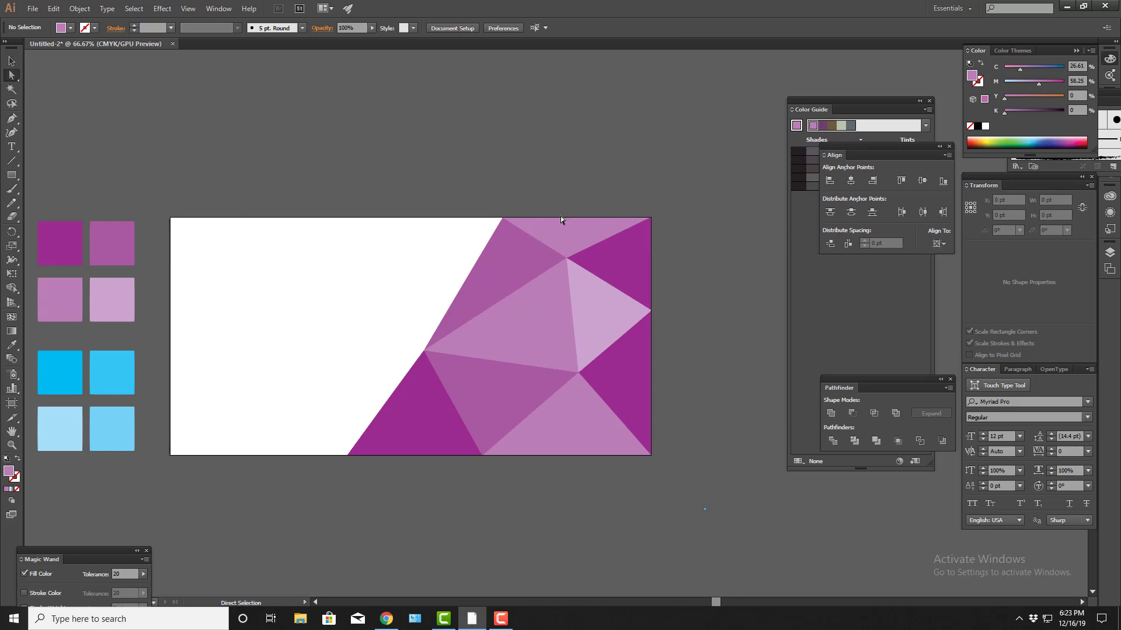
- Move the new upper triangle's right-hand anchor point slightly left along the artboard's upper edge, away from the corner
click(606, 240)
drag(650, 219, 637, 221)
click(741, 268)
key(space)
drag(724, 364, 726, 309)
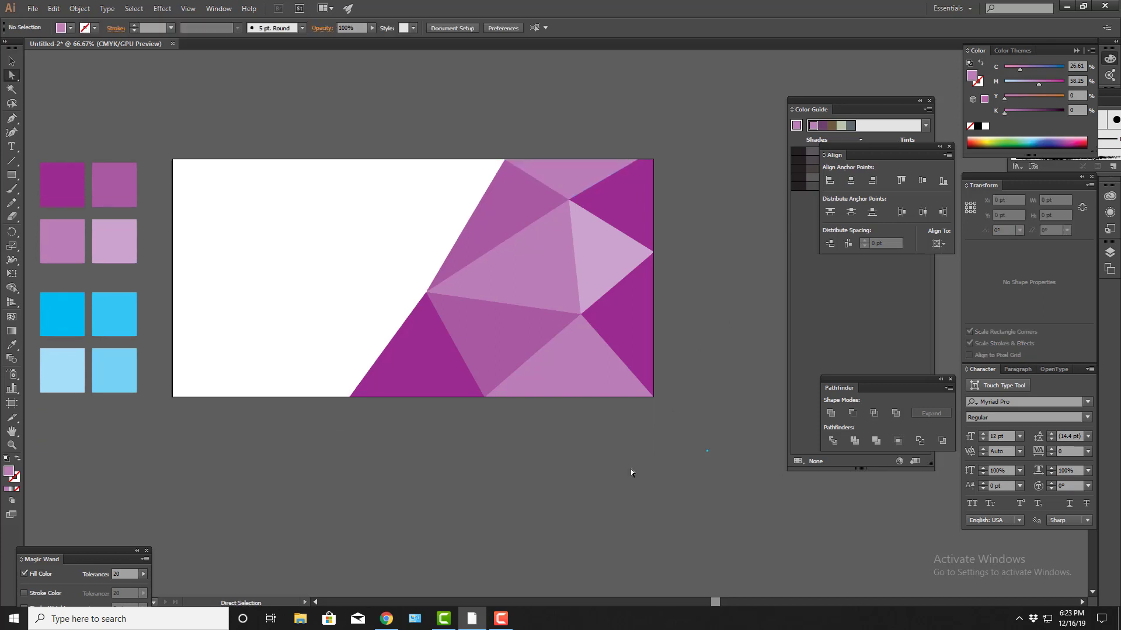
key(space)
drag(624, 460, 624, 478)
key(ctrl+1)
click(684, 180)
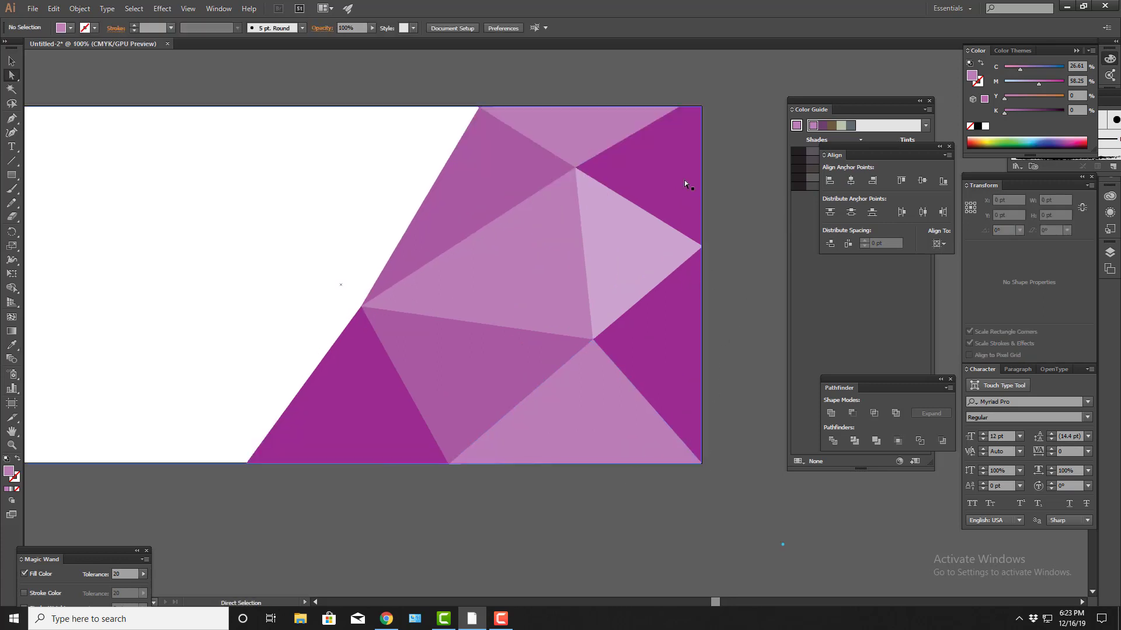
drag(662, 164, 730, 182)
key(ctrl+z)
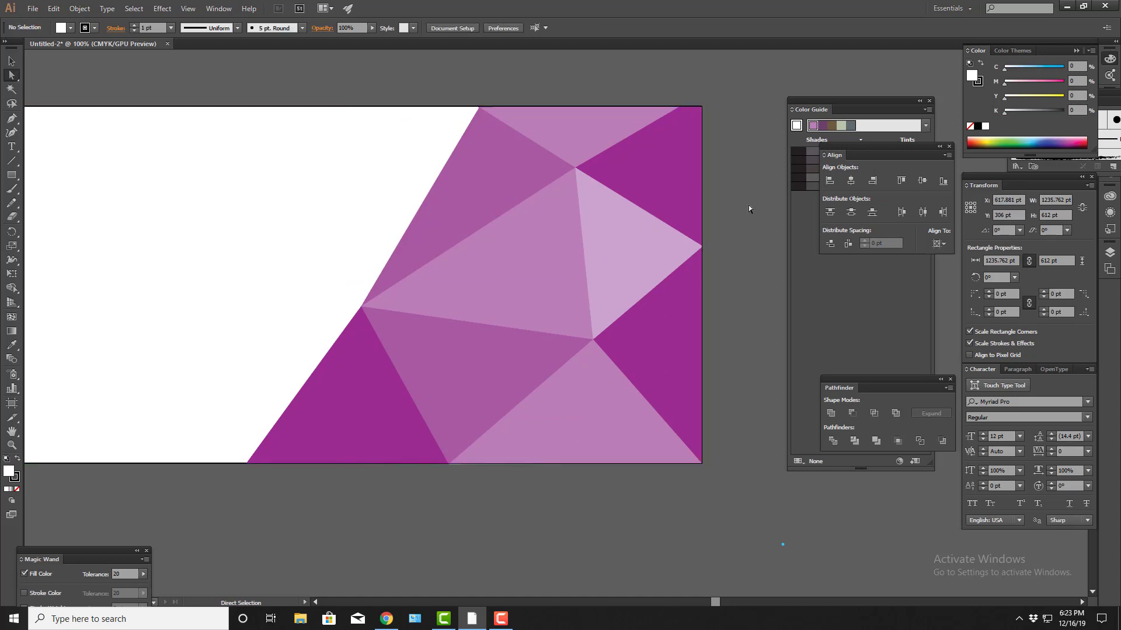
key(ctrl+z)
- Darken the purple triangle in the upper-right corner by setting its black value to 18%
click(676, 164)
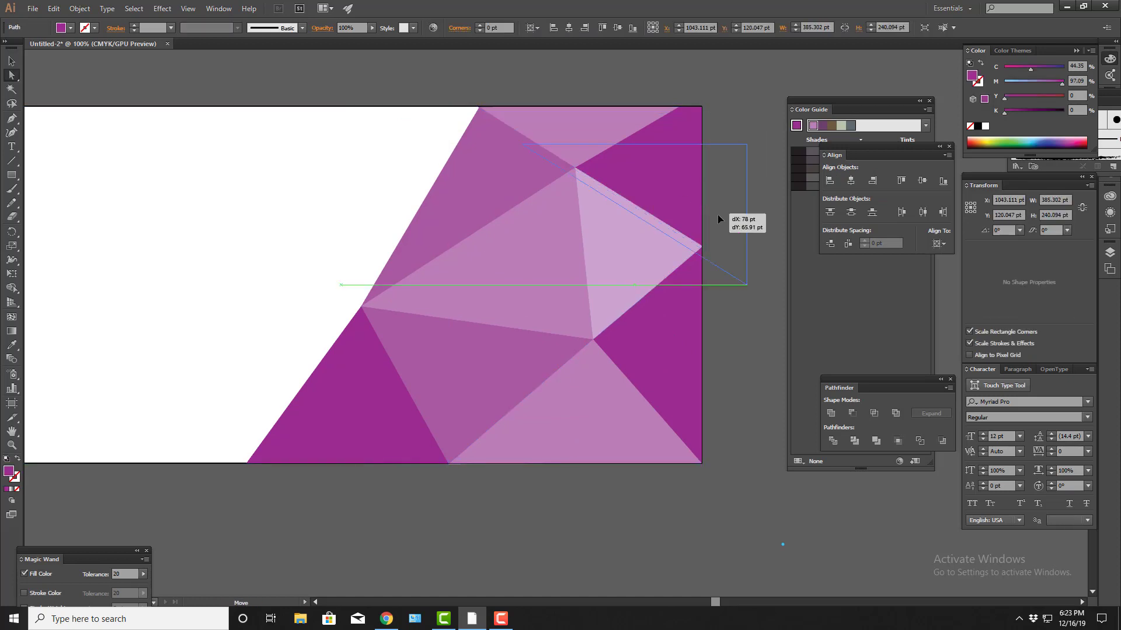
key(a)
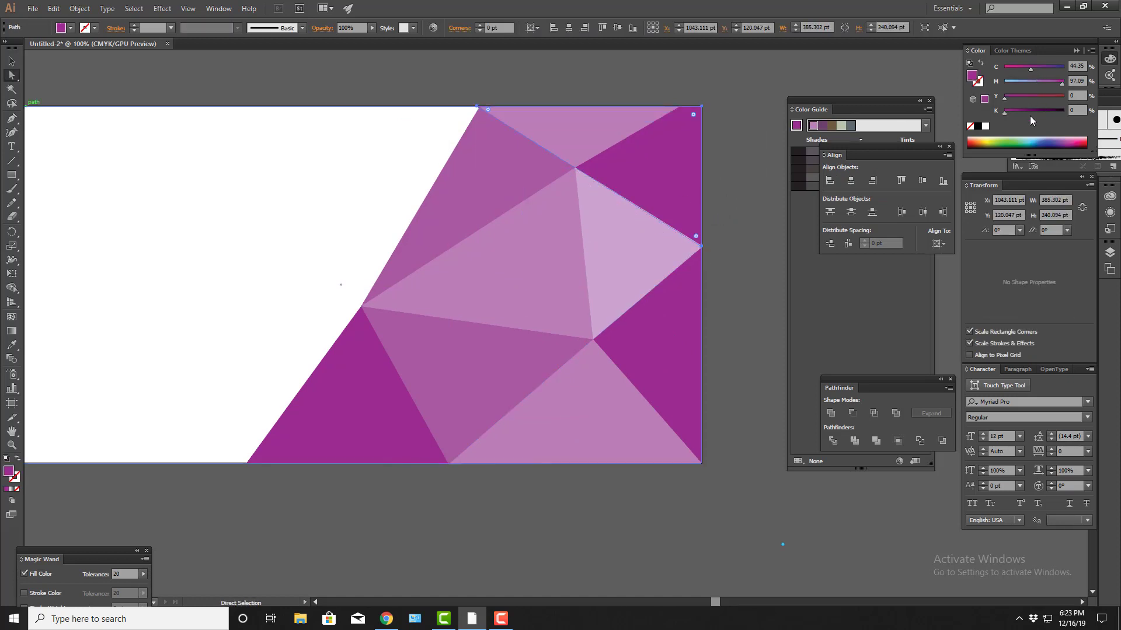
drag(1010, 111, 1014, 111)
click(750, 332)
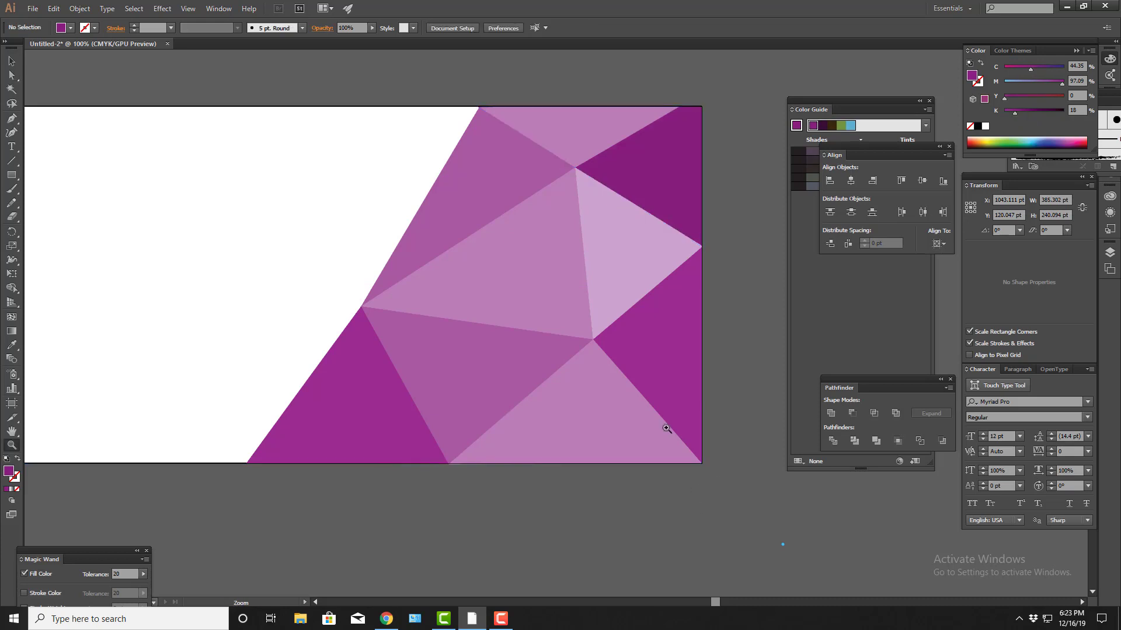
- Sample the white background onto the darkest lower-right triangle and mix its fill to cyan 24% and magenta 75%
key(z)
key(ctrl+minus)
drag(681, 355, 681, 356)
key(ctrl+z)
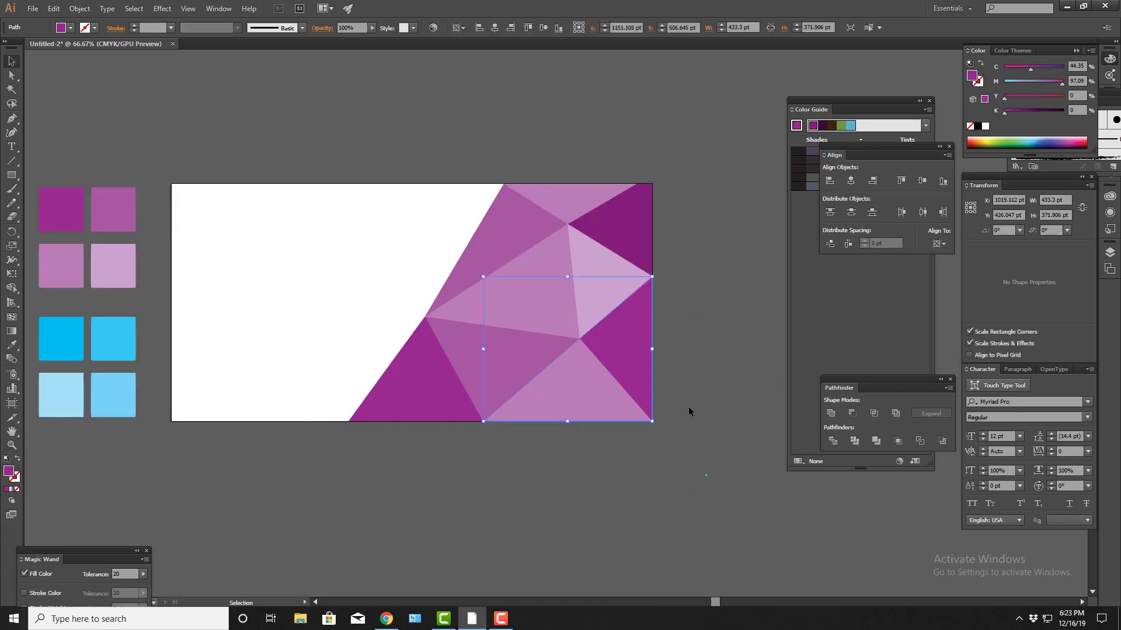
drag(482, 474, 517, 474)
click(11, 348)
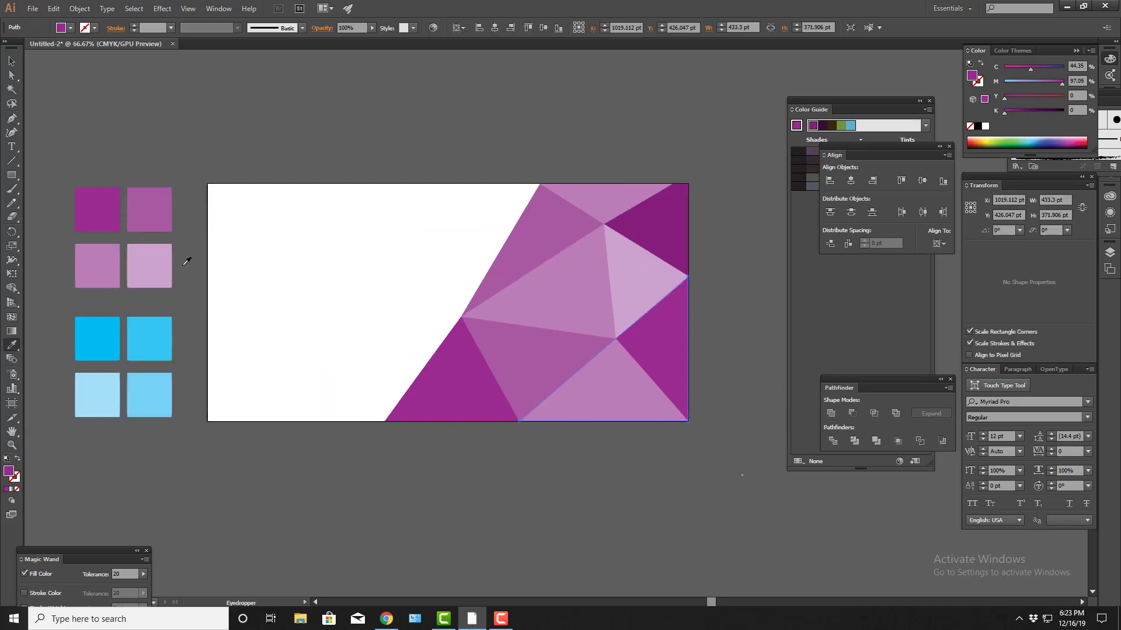
click(256, 287)
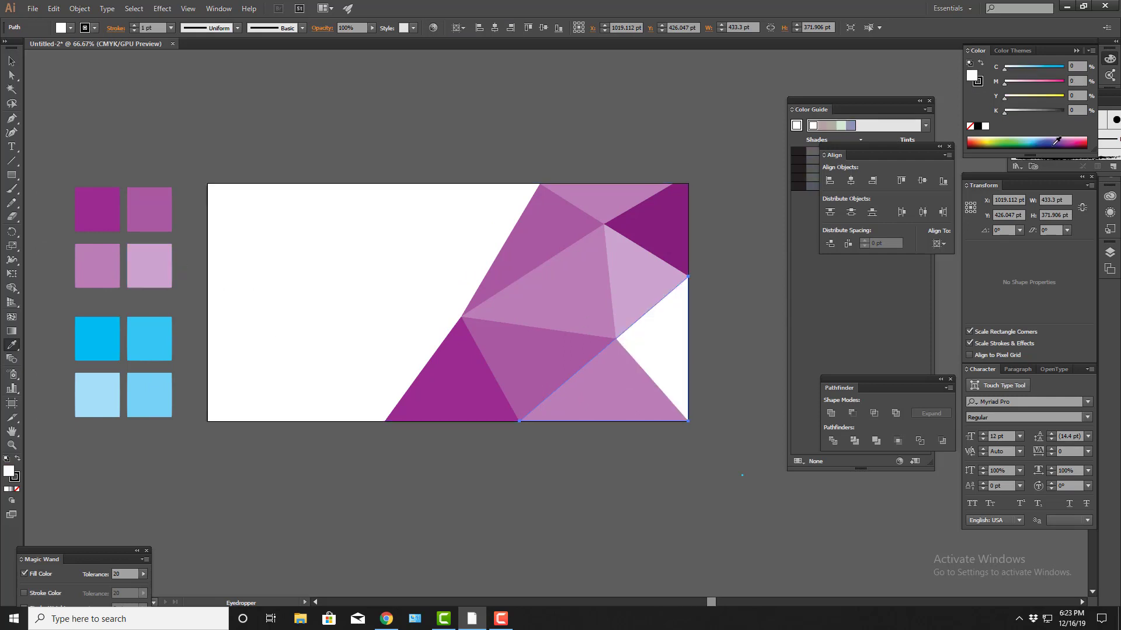
click(1025, 81)
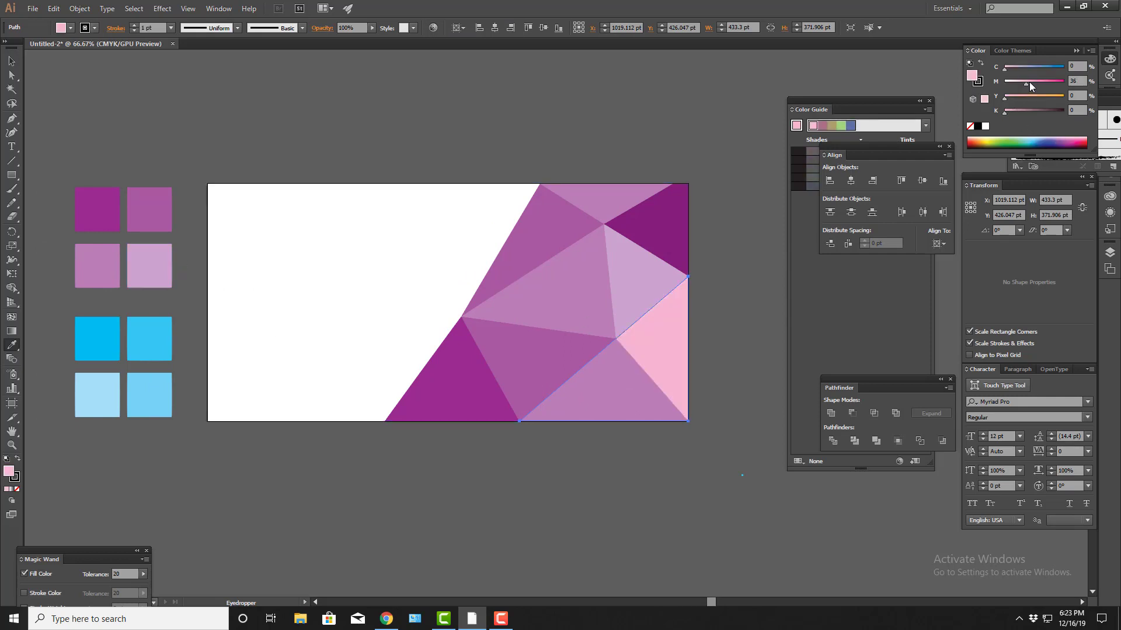
drag(1024, 82, 1051, 86)
click(1018, 68)
key(v)
click(717, 474)
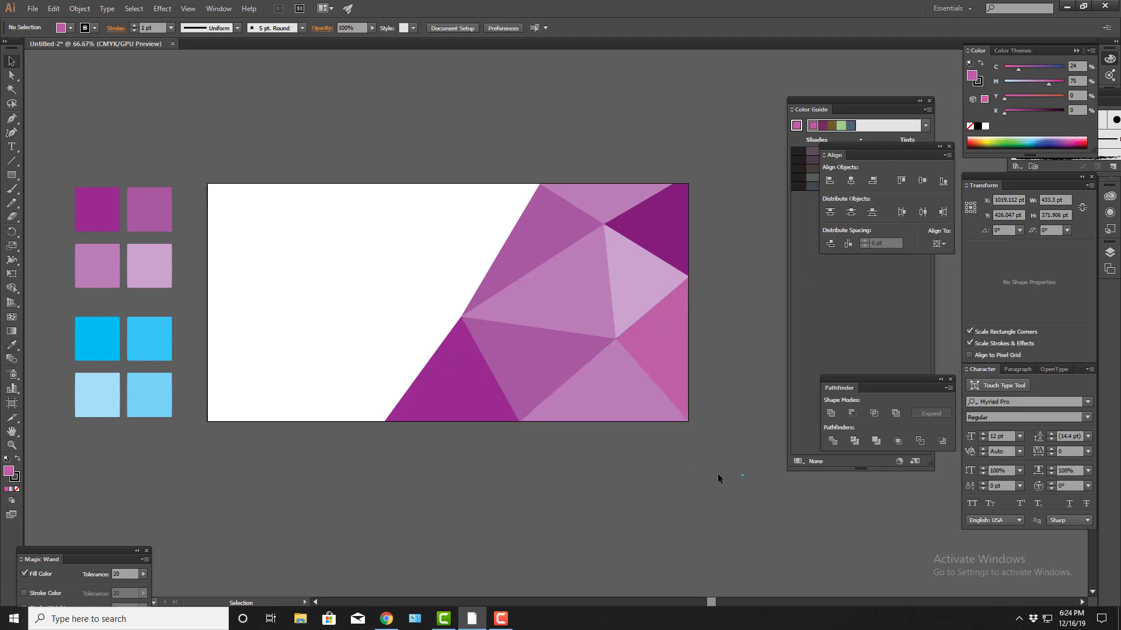
- Recolor the pink lower-right triangle by sampling the second-darkest purple swatch square with the Eyedropper
mouse_move(717, 474)
mouse_down()
mouse_move(716, 434)
mouse_move(698, 476)
mouse_up()
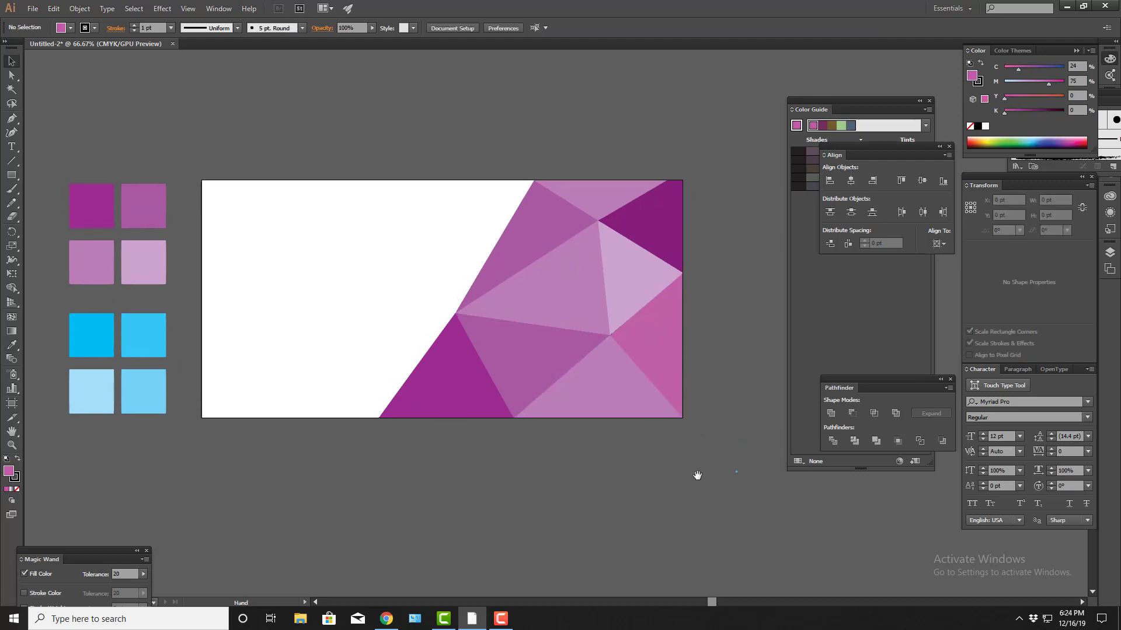
click(671, 367)
click(11, 345)
click(106, 241)
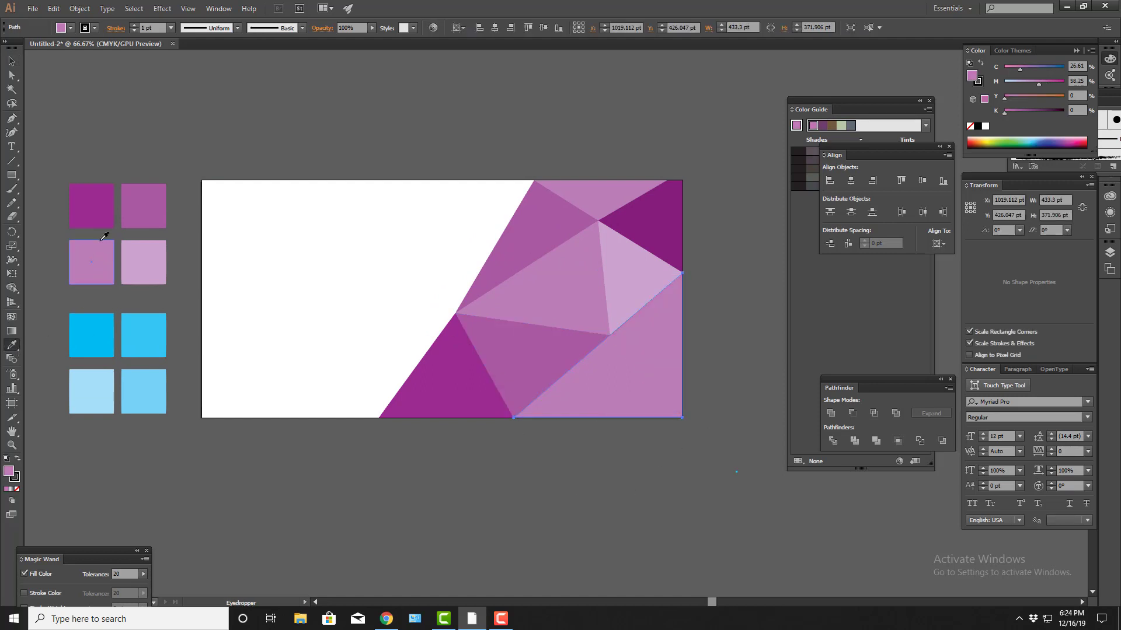
click(100, 196)
click(163, 202)
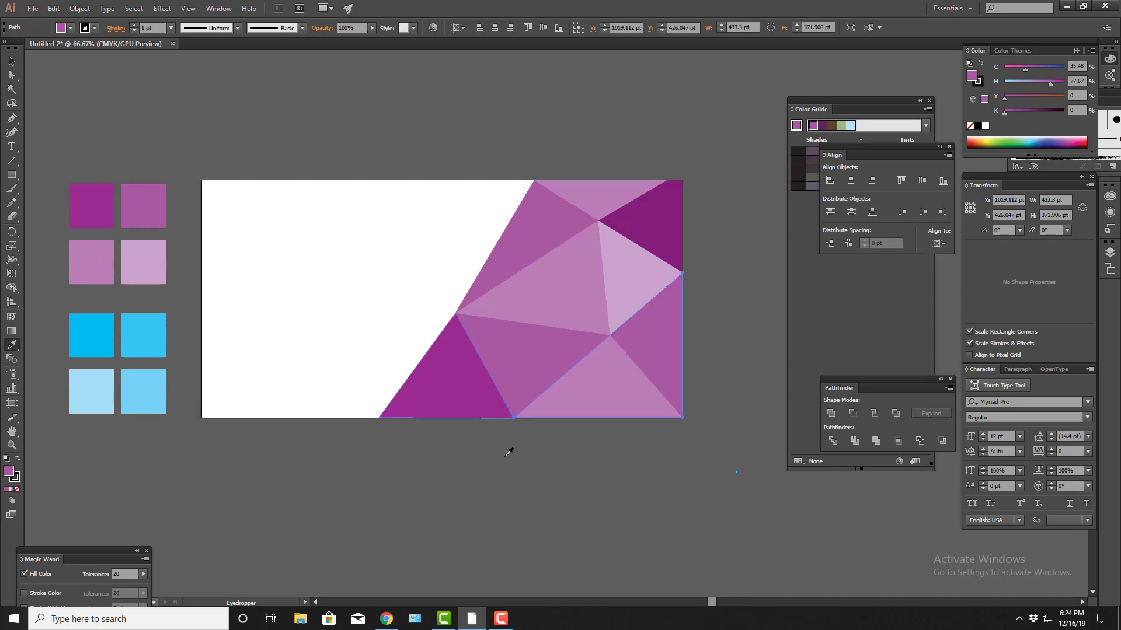
key(v)
click(540, 496)
drag(594, 486, 599, 500)
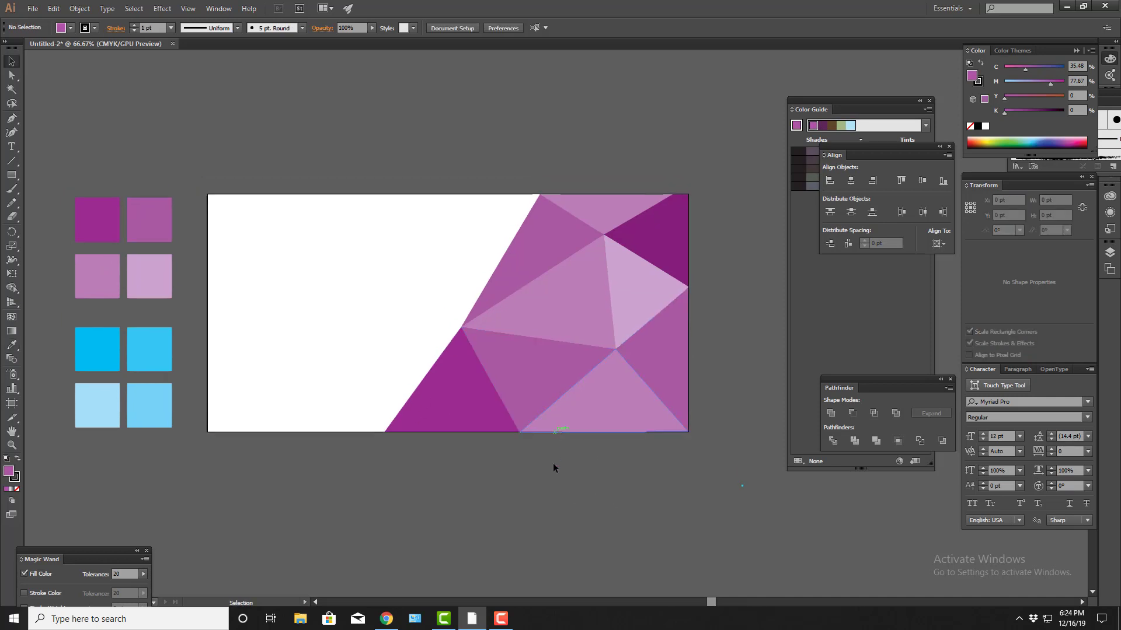
- Show the artwork in outline view and lock the background rectangle
click(11, 75)
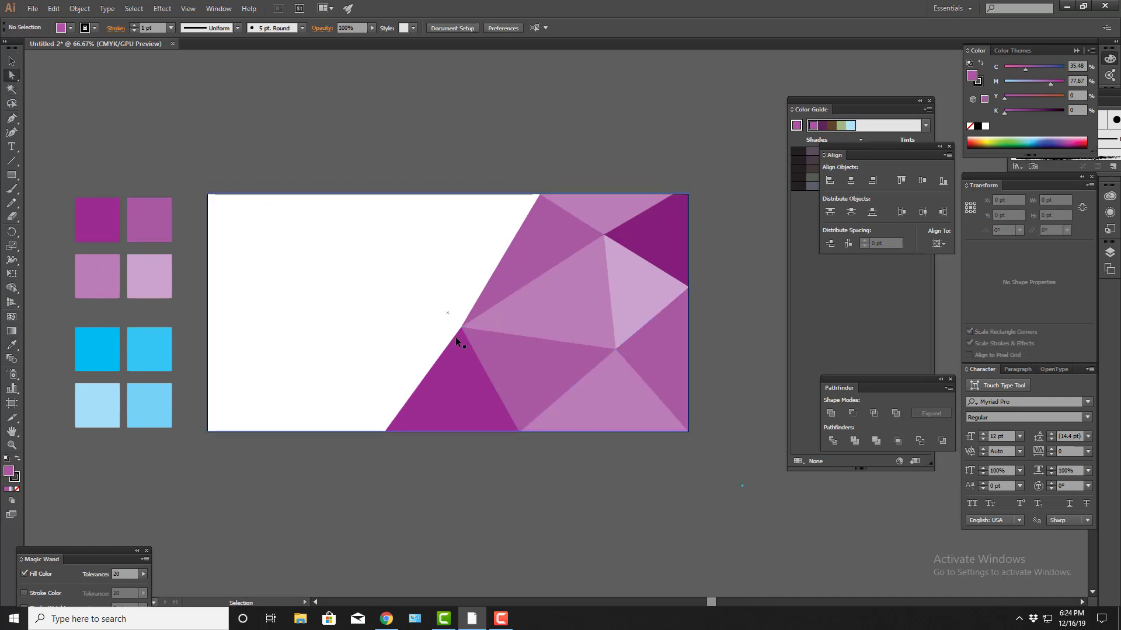
key(ctrl+y)
drag(439, 299, 485, 345)
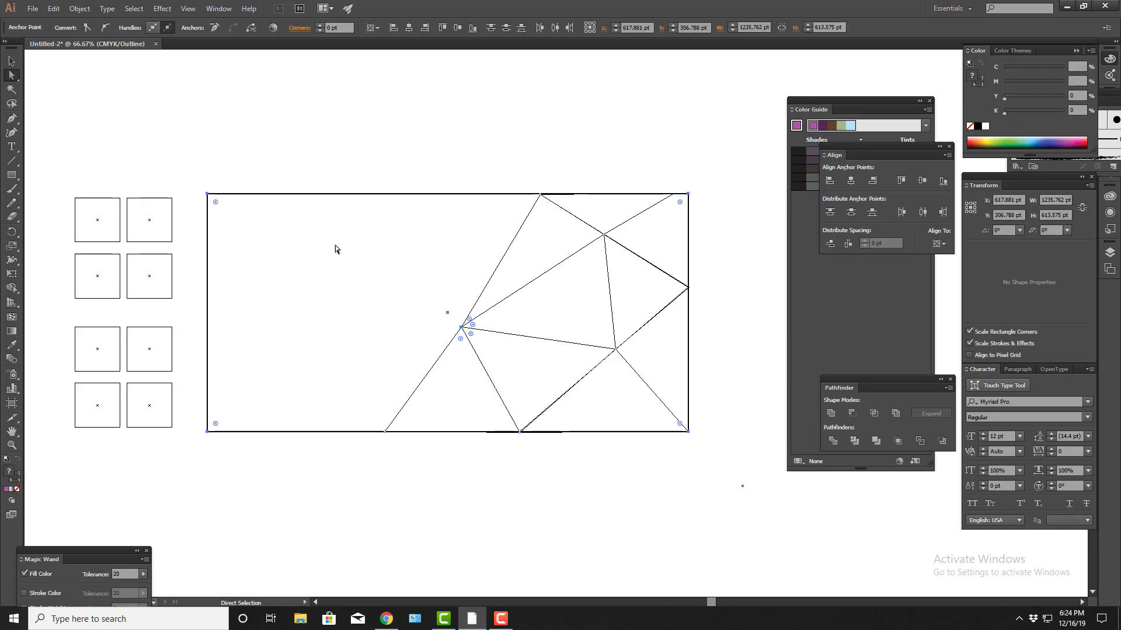
click(351, 408)
click(282, 433)
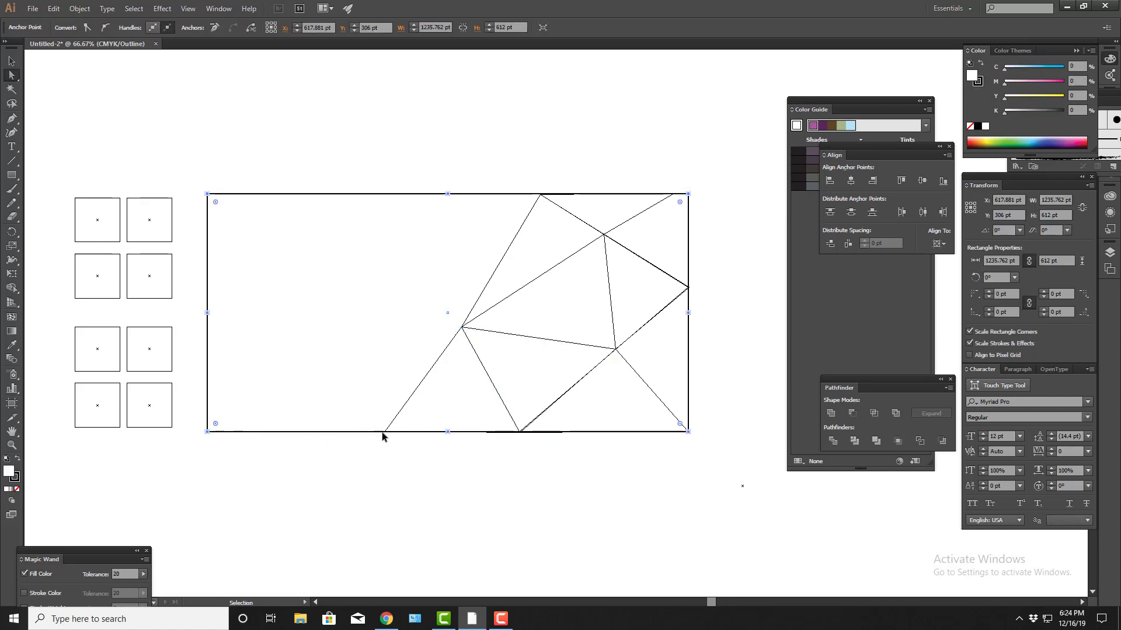
- Move the anchor points shared by the triangles midway along the slanted edge slightly left to straighten that edge
click(446, 307)
drag(461, 328, 453, 330)
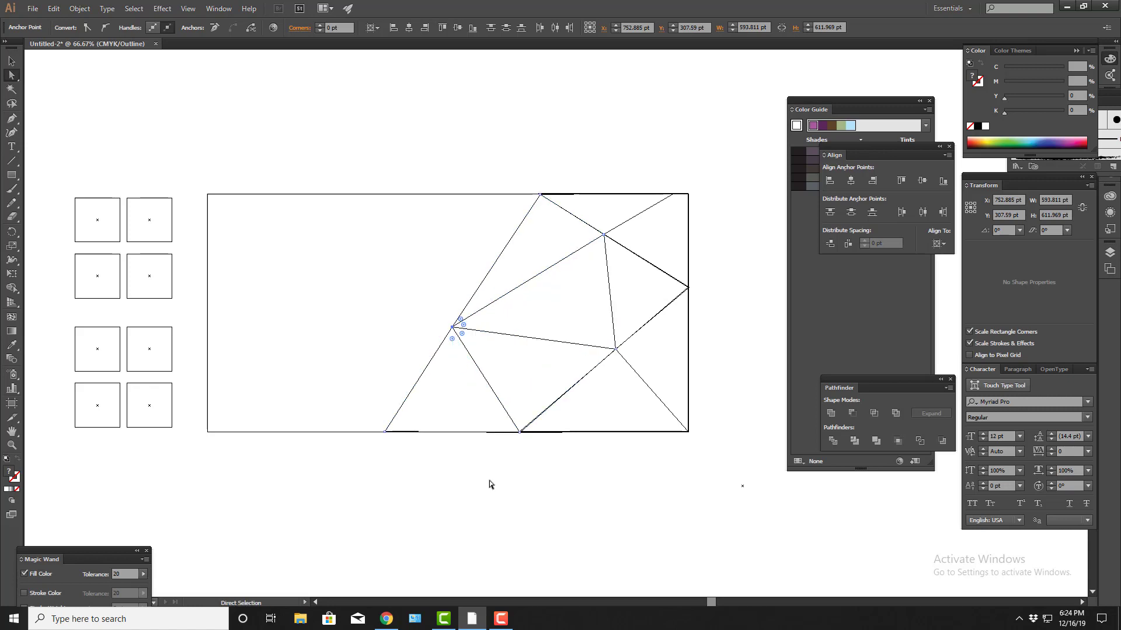
click(489, 481)
- Return to the color preview and unlock the background rectangle
key(ctrl+y)
key(ctrl+alt+2)
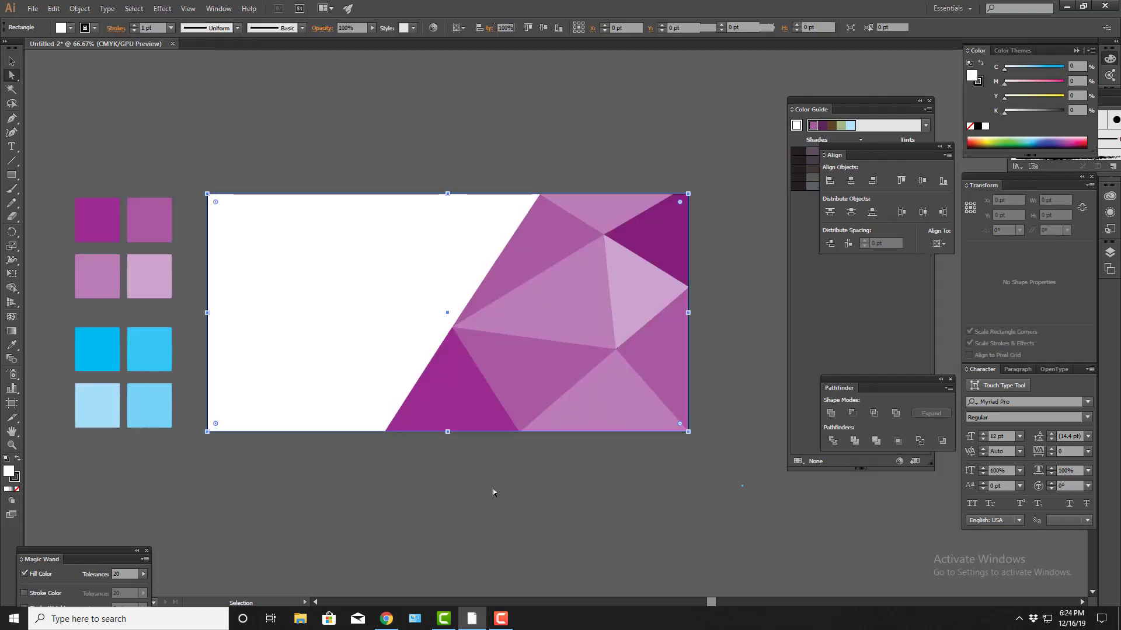
click(544, 491)
drag(544, 494, 543, 510)
key(Tab)
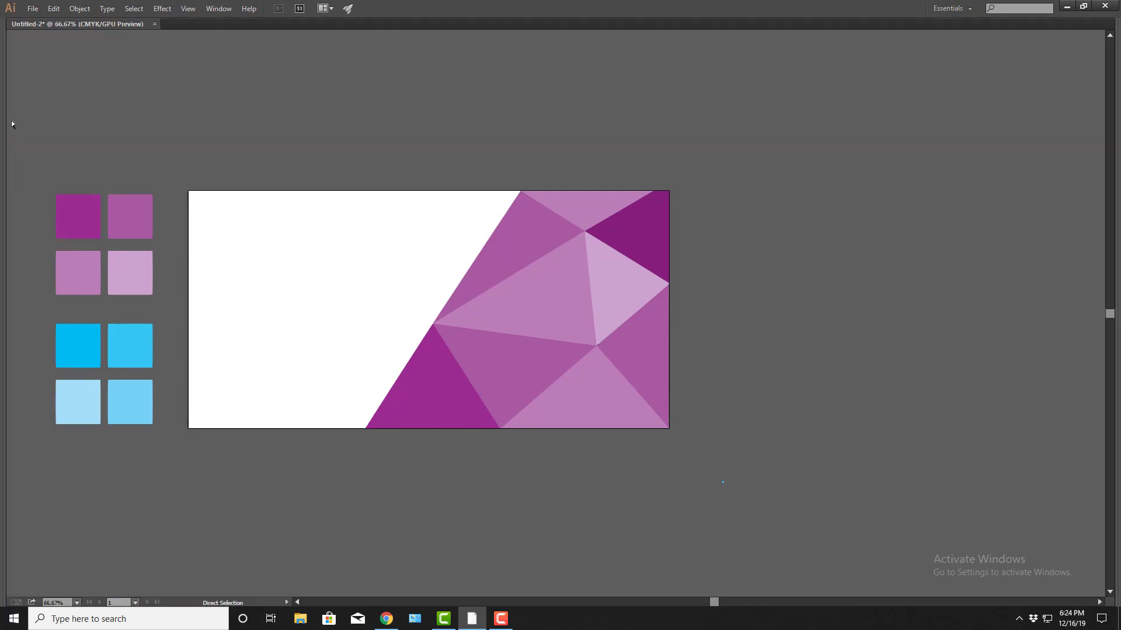
key(Tab)
- Draw a Pen tool triangle joining the artboard's top-left corner, the slanted edge's lower end and the bottom-left corner
click(12, 120)
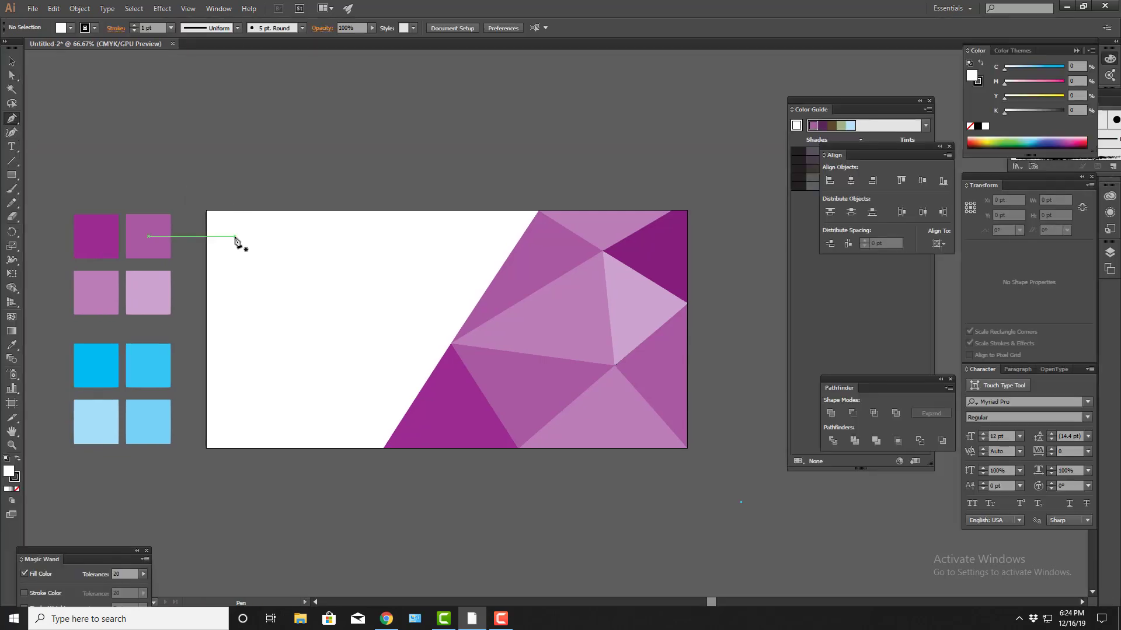
click(206, 210)
click(384, 449)
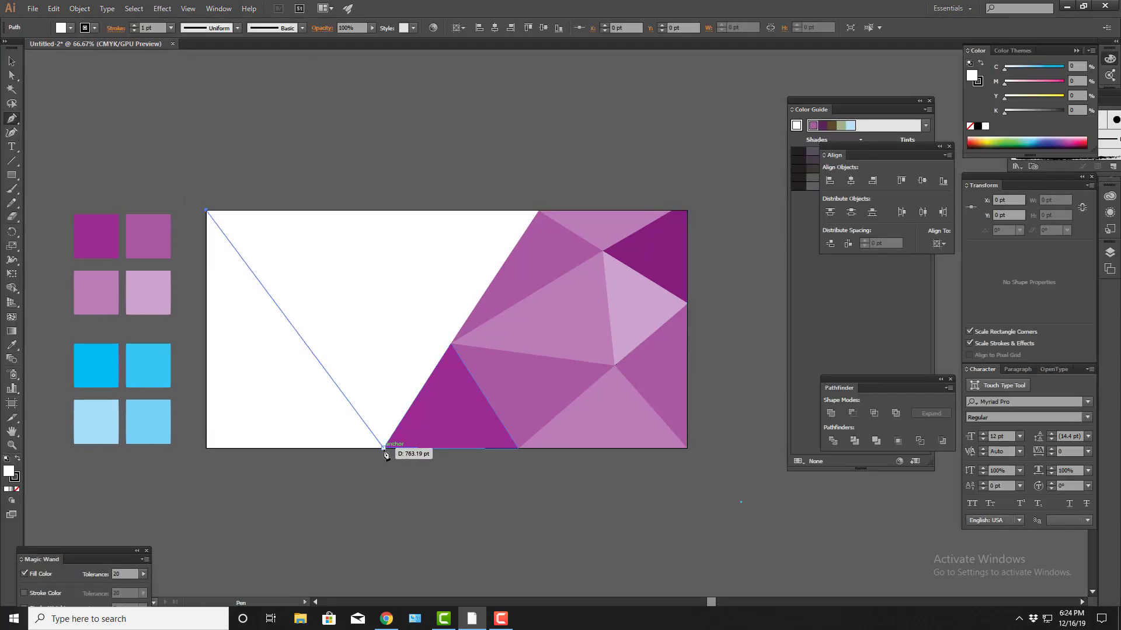
click(206, 448)
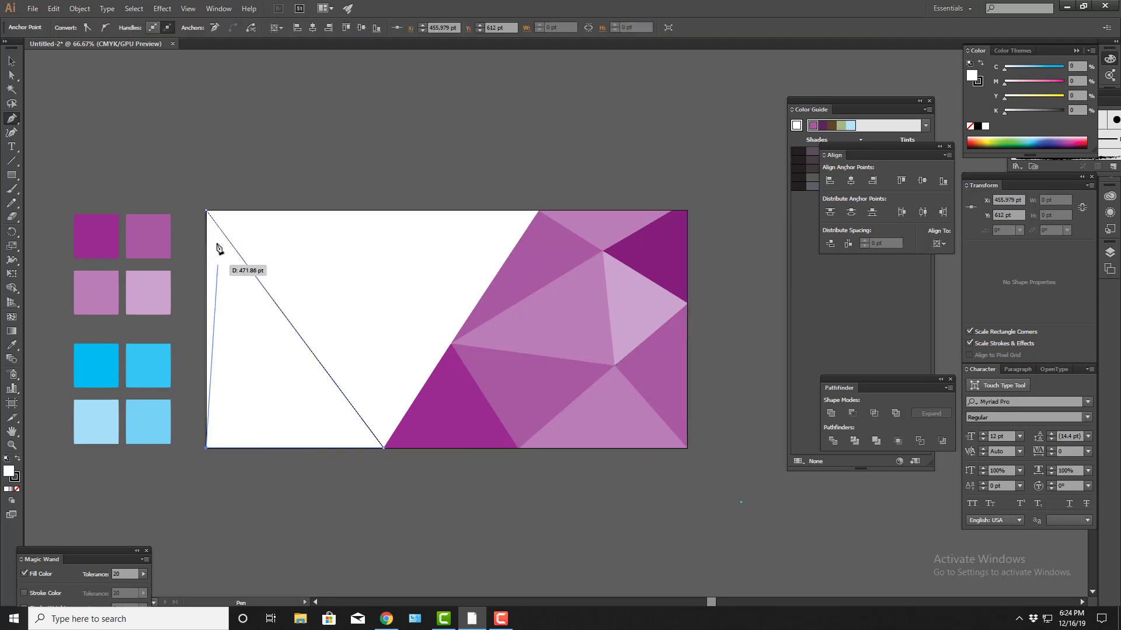
click(208, 211)
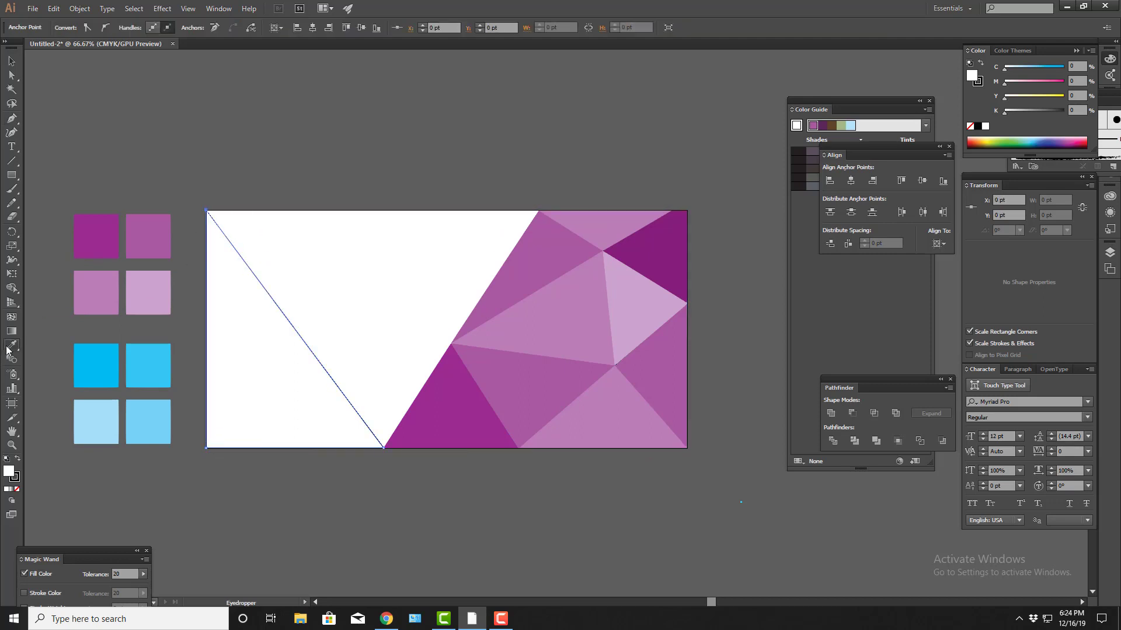
- Fill the new left-hand triangle by sampling the second-lightest purple swatch square with the Eyedropper
click(92, 292)
key(v)
click(403, 513)
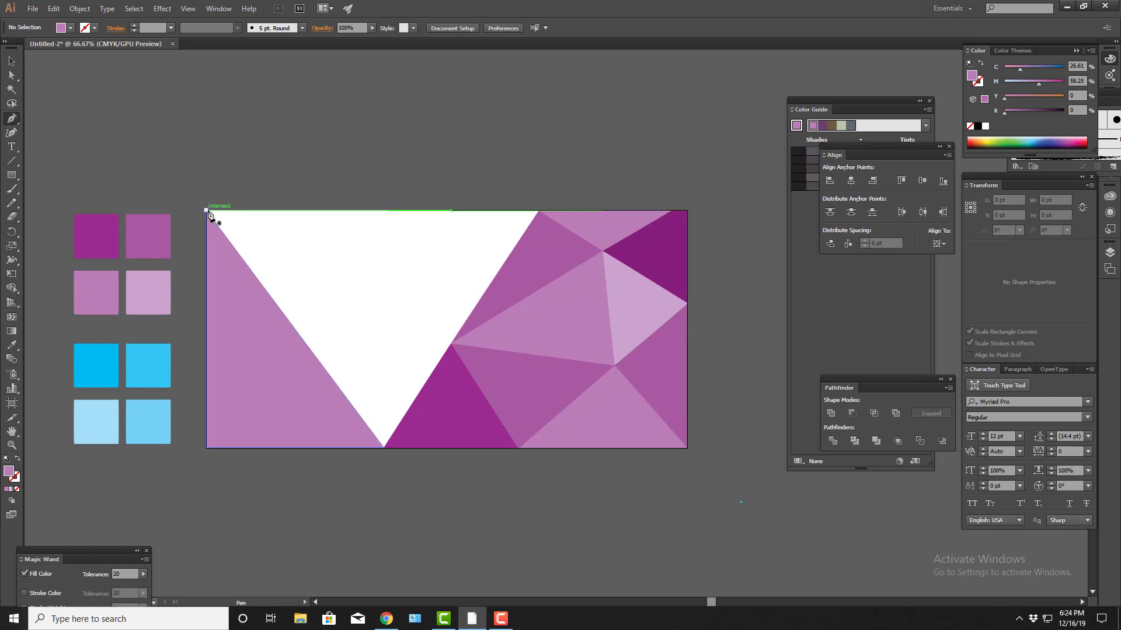
- Draw a Pen tool triangle from the left diagonal's midpoint to the slanted edge's top end and the artboard's top-left corner
click(295, 329)
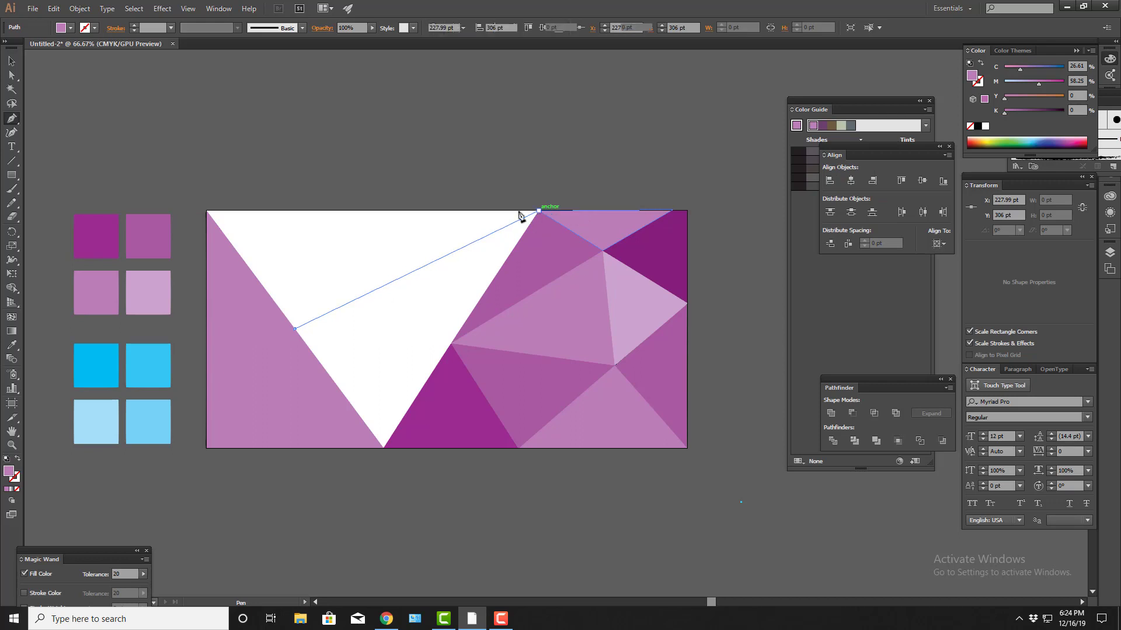
click(538, 211)
click(206, 210)
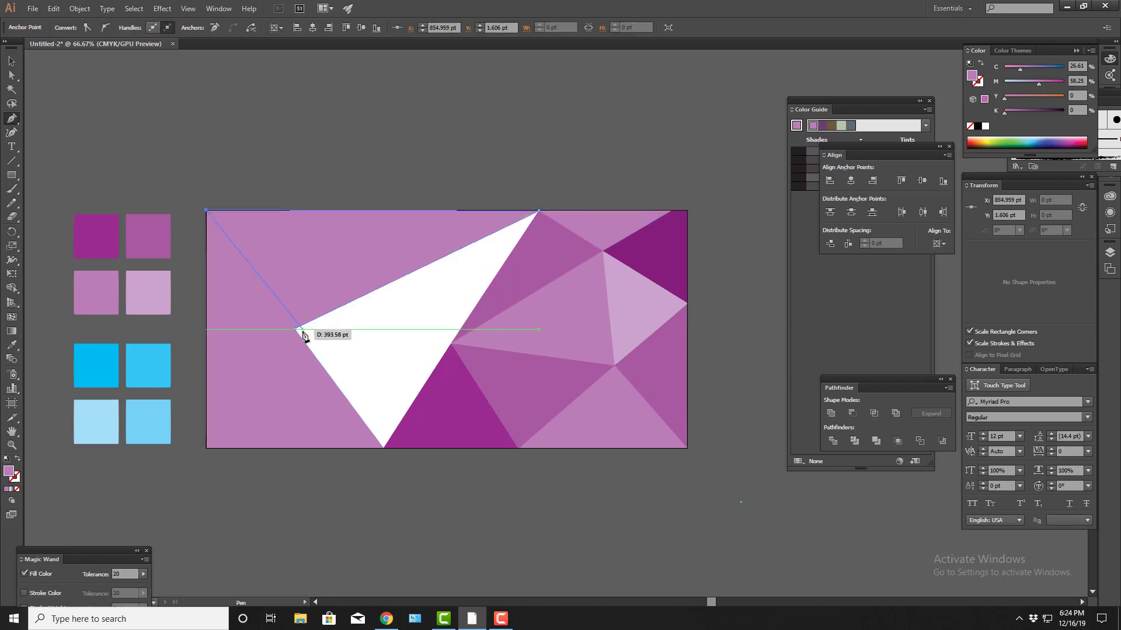
- Fill the upper-left triangle by sampling the darkest purple swatch square with the Eyedropper, and deselect it
click(11, 345)
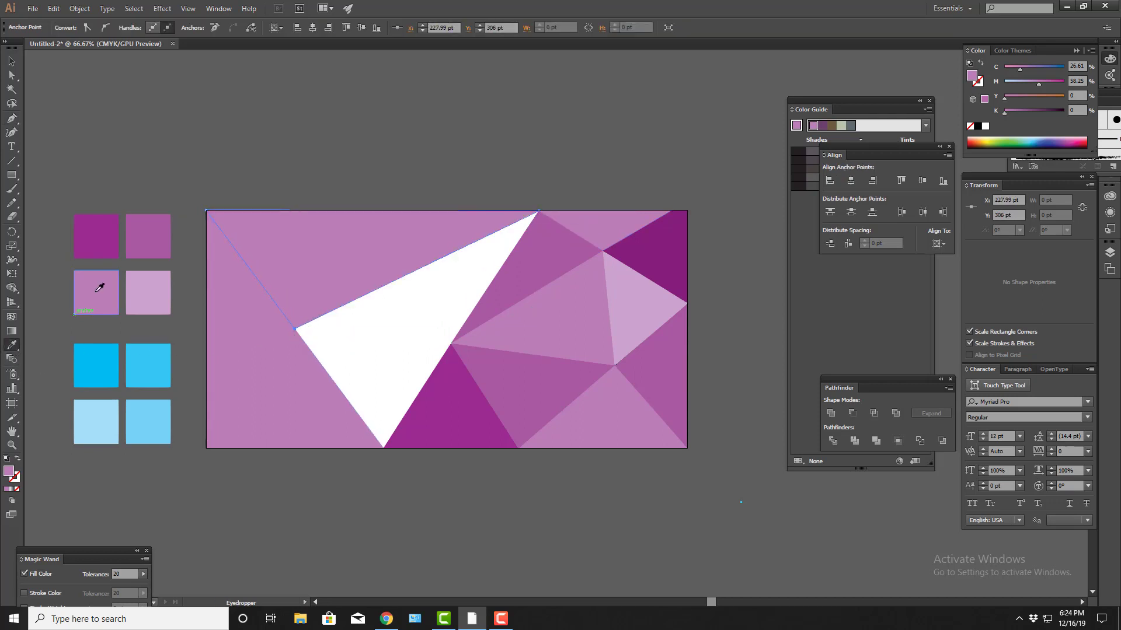
click(119, 254)
key(v)
click(387, 510)
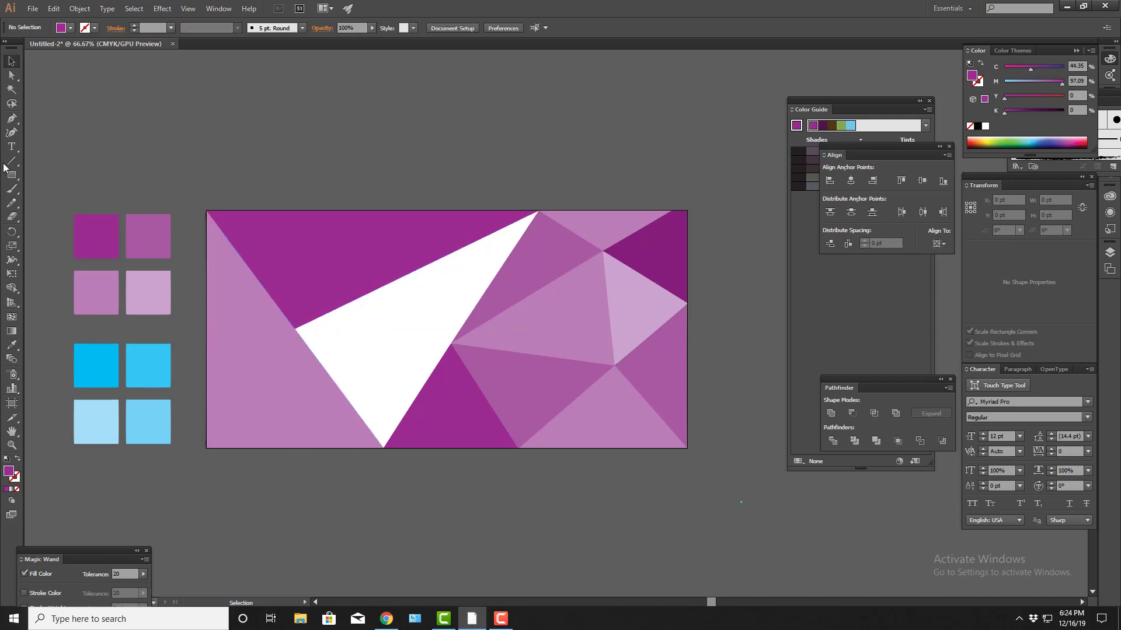
- Draw a Pen tool triangle over the white gap, joining the left diagonal's midpoint, the slanted edge's lower end and its upper end
click(13, 119)
click(295, 330)
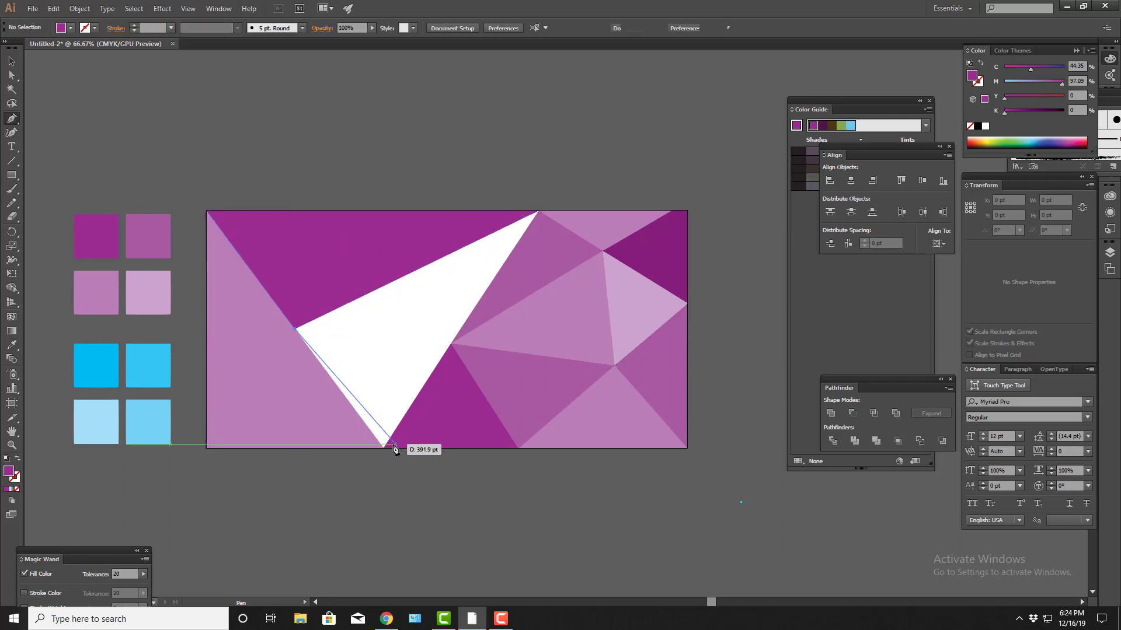
click(384, 447)
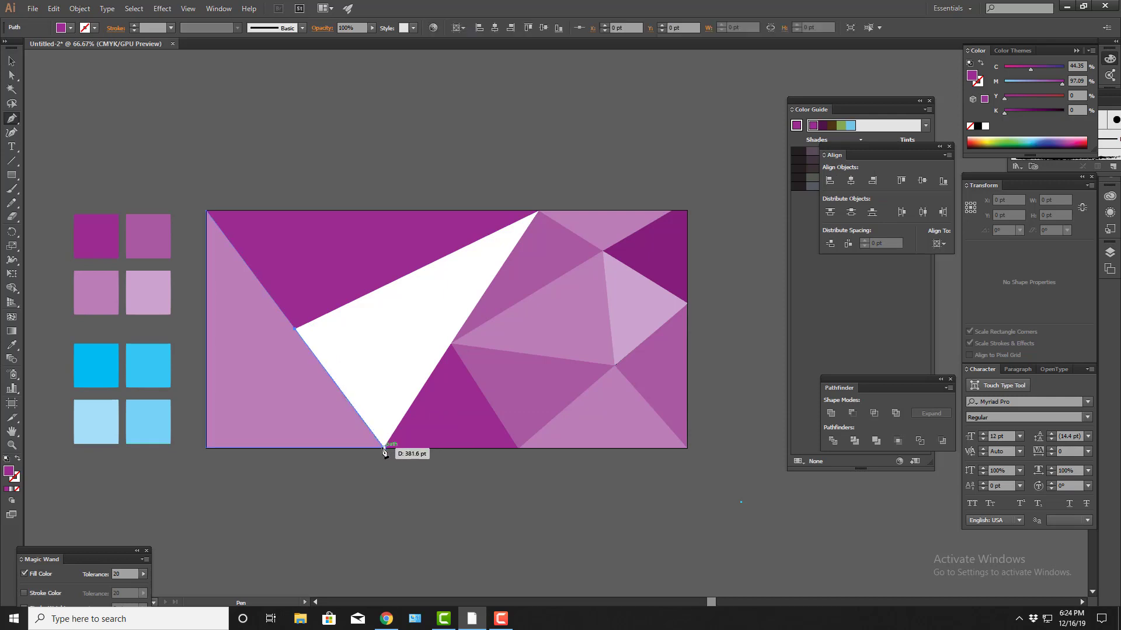
click(538, 212)
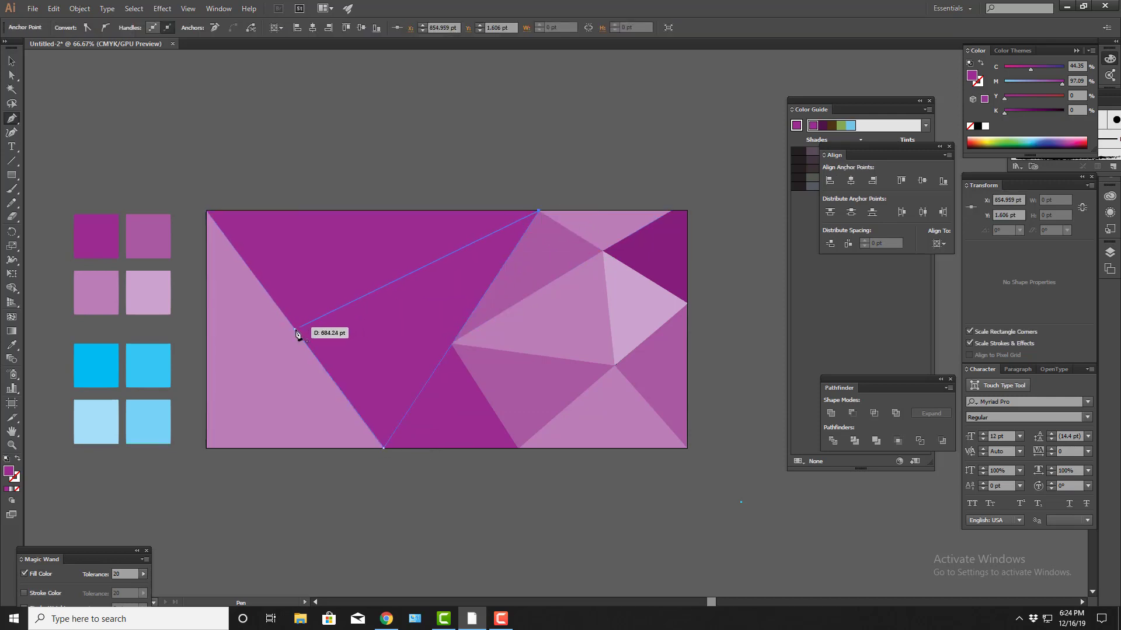
click(295, 330)
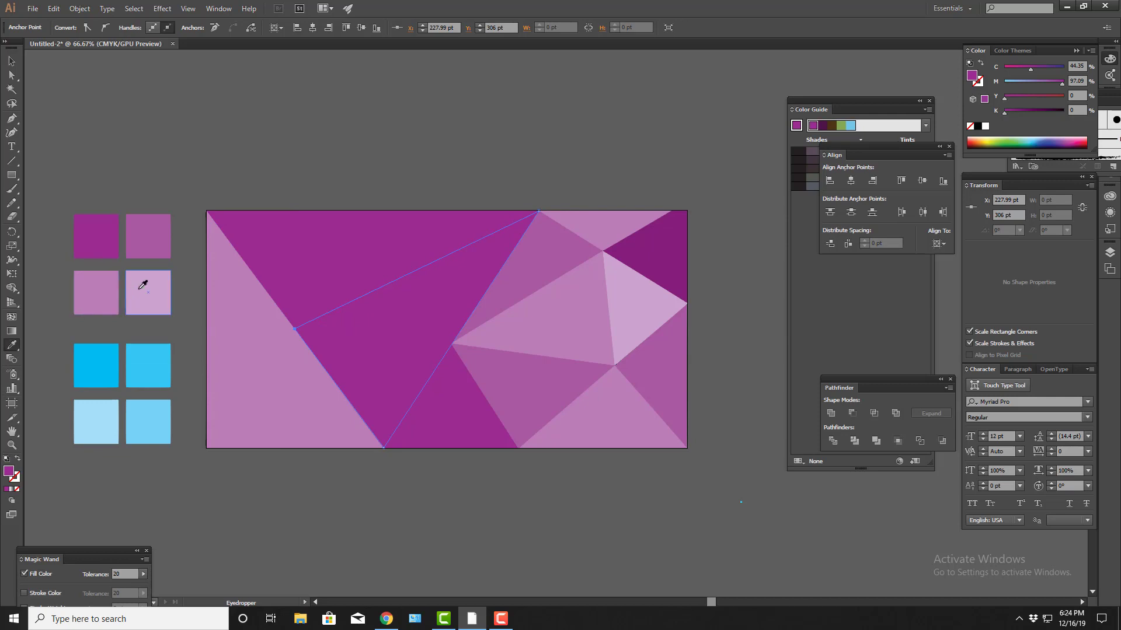
- Fill the new central triangle by sampling the lightest purple swatch square with the Eyedropper, and deselect it
click(116, 287)
click(159, 294)
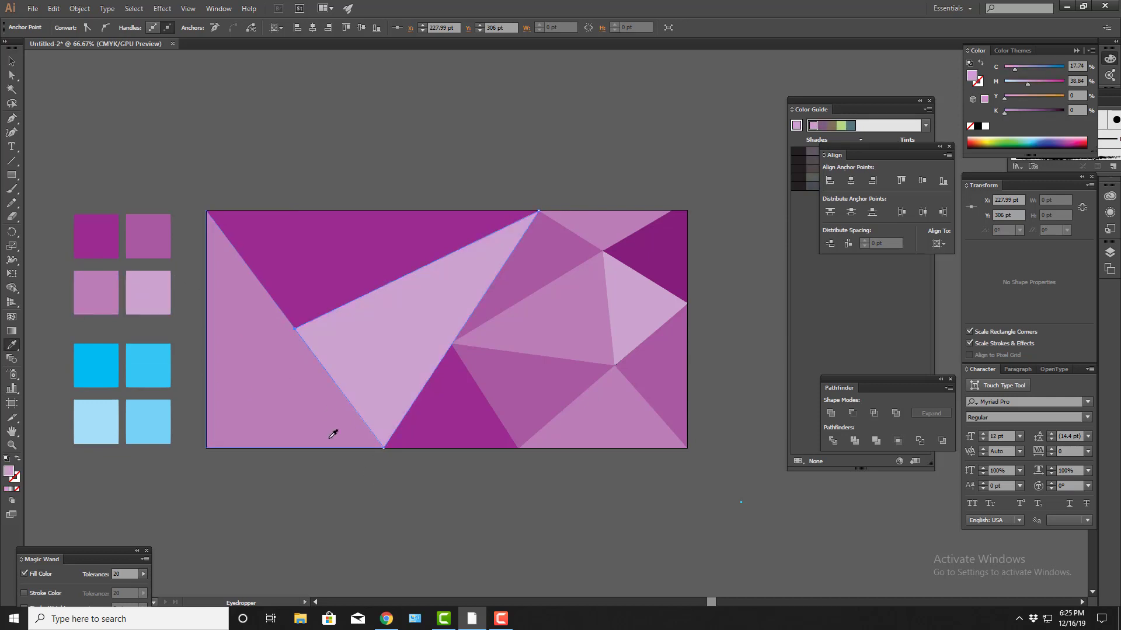
key(v)
click(451, 524)
drag(111, 288, 122, 290)
- Draw a light purple Pen tool triangle joining the left diagonal's midpoint, a point on the artboard's top edge and the top-left corner
click(11, 119)
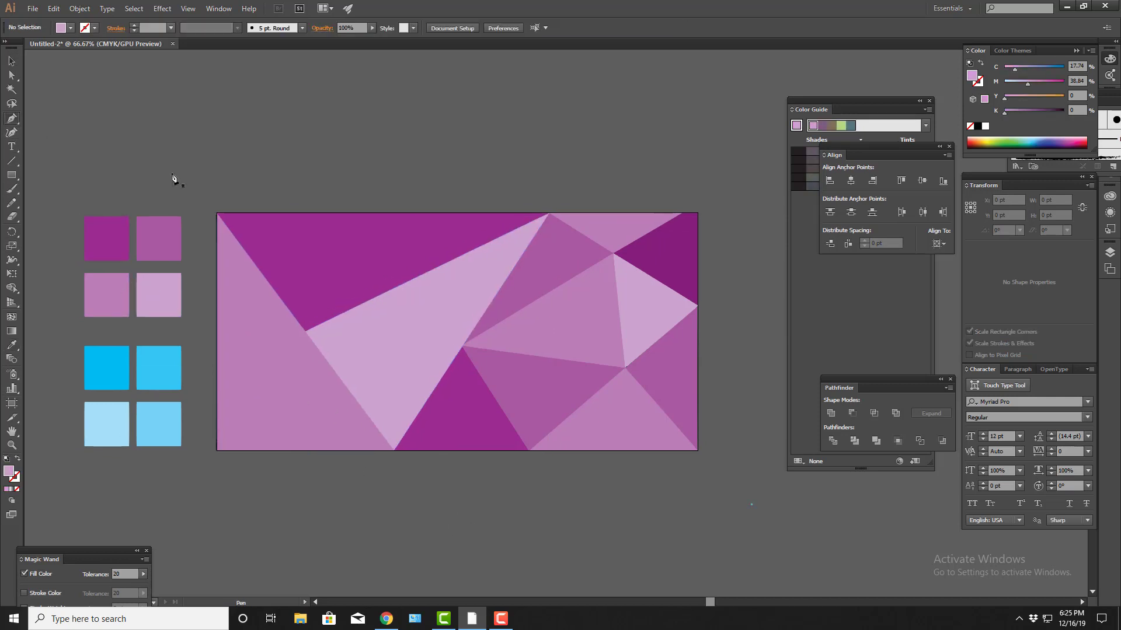
click(305, 331)
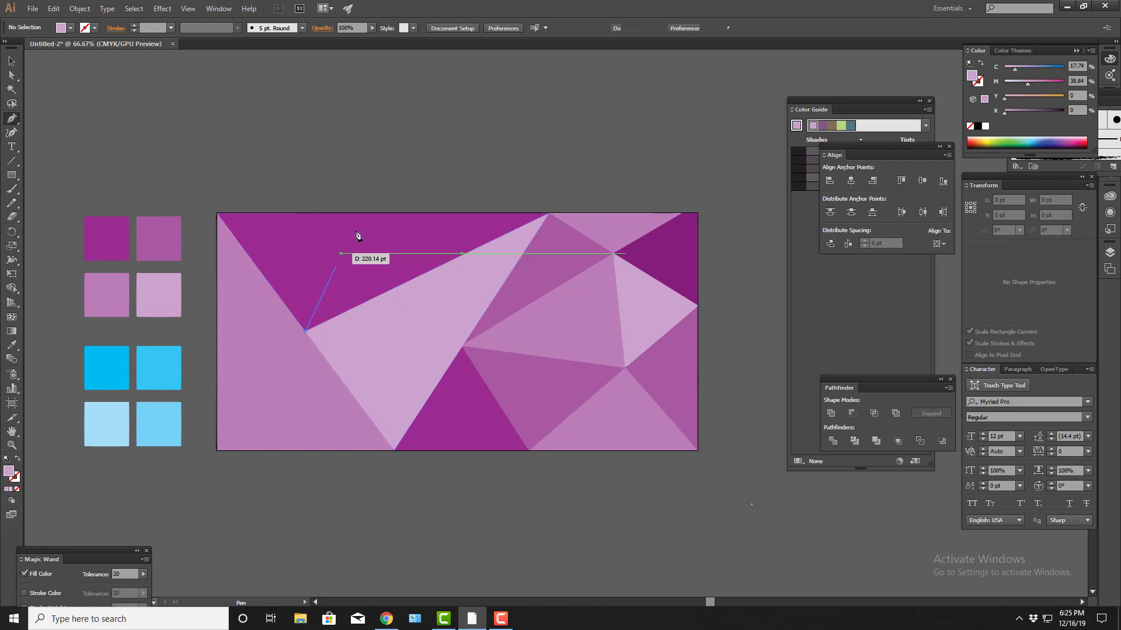
click(385, 214)
click(217, 213)
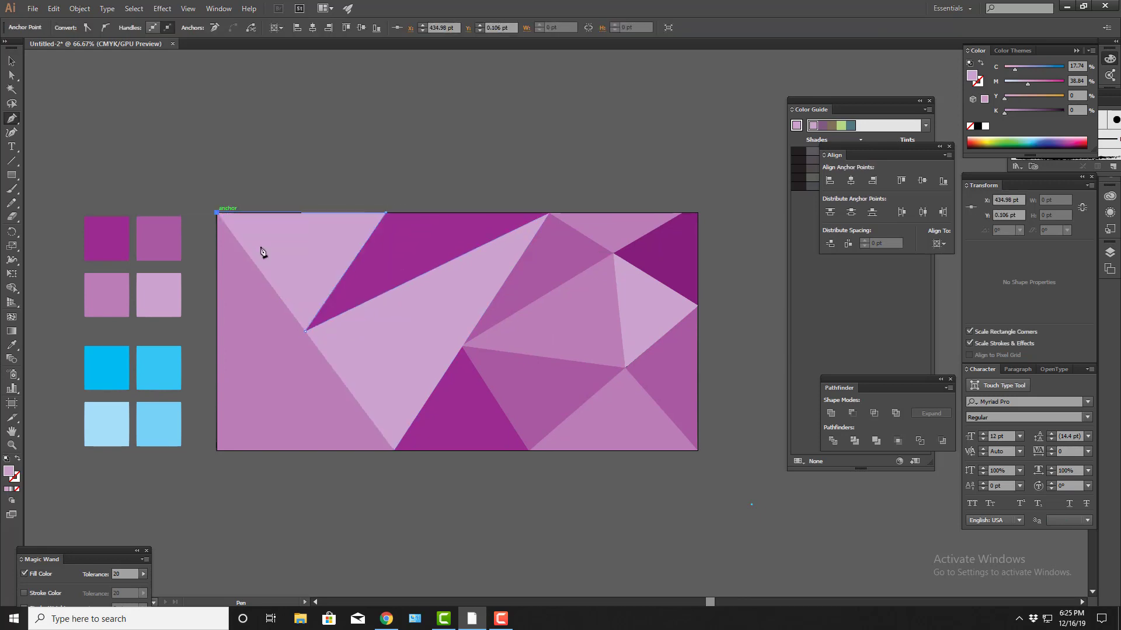
click(306, 331)
key(v)
click(419, 528)
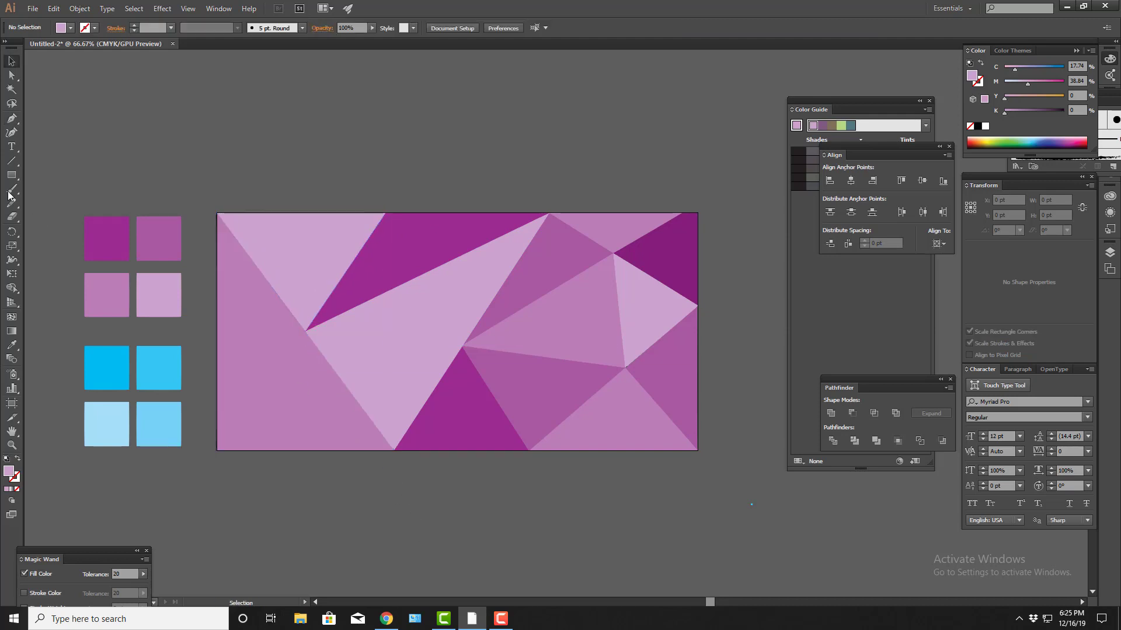
- Draw a Pen tool triangle along the artboard's left edge, joining its bottom-left corner, the left diagonal's midpoint and the top-left corner
click(217, 450)
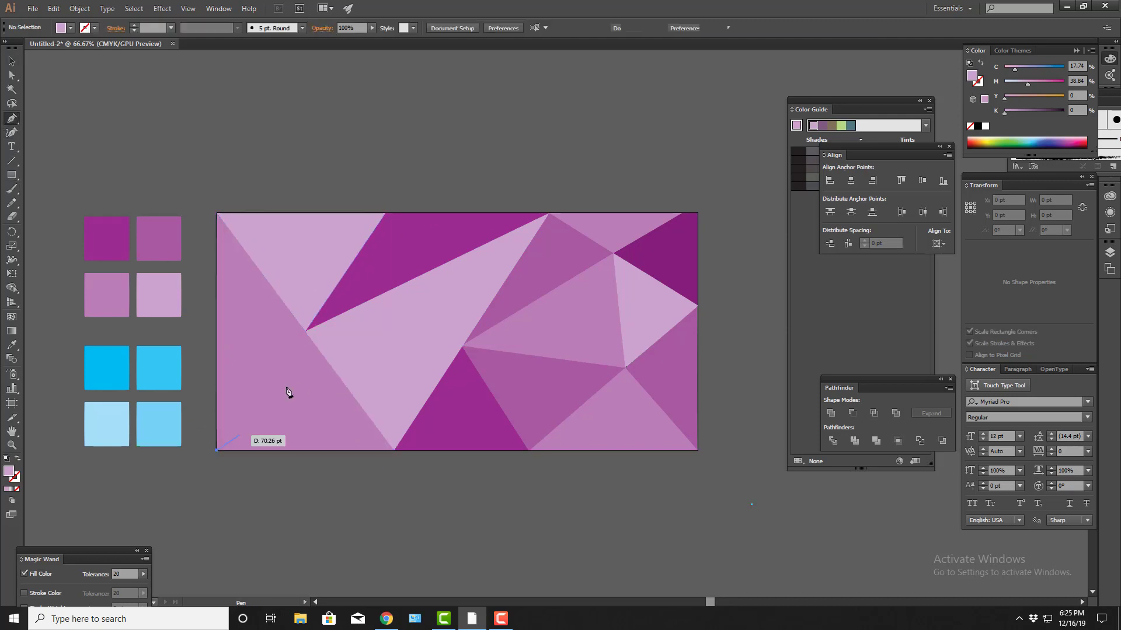
click(305, 331)
click(217, 213)
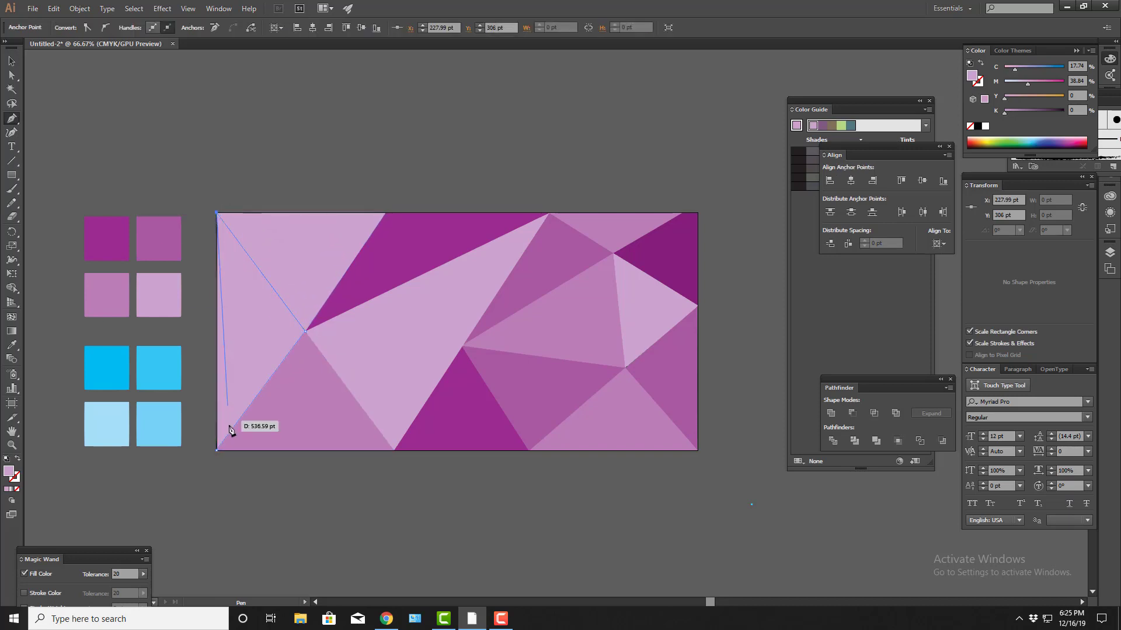
click(218, 449)
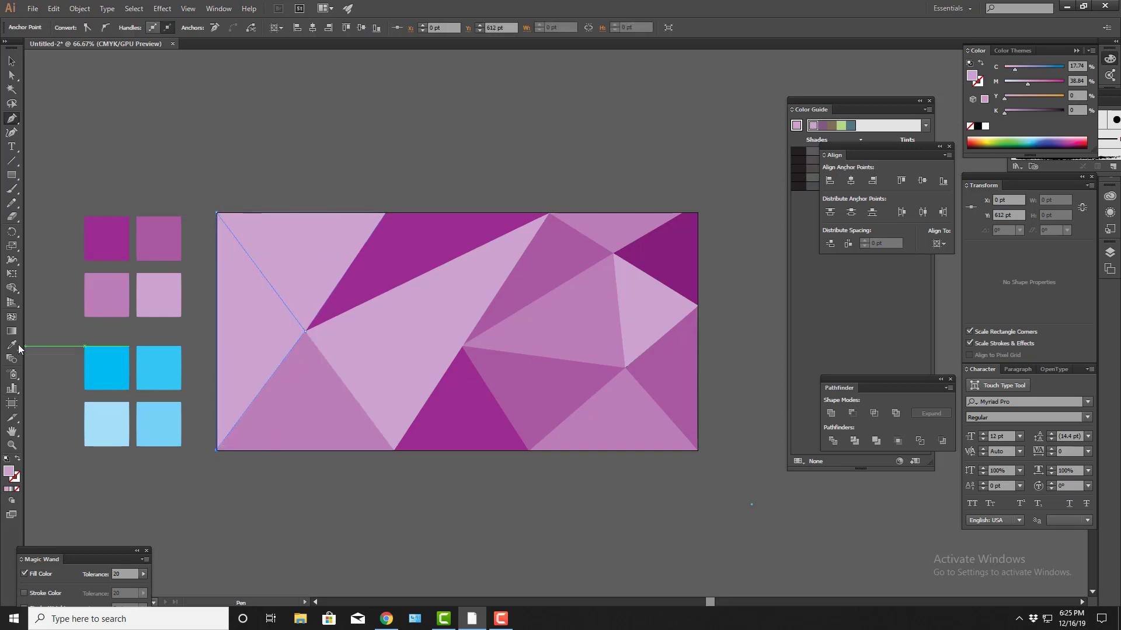
- Fill the new left-edge triangle by sampling the darkest purple swatch square, and deselect it
click(97, 259)
key(v)
click(303, 480)
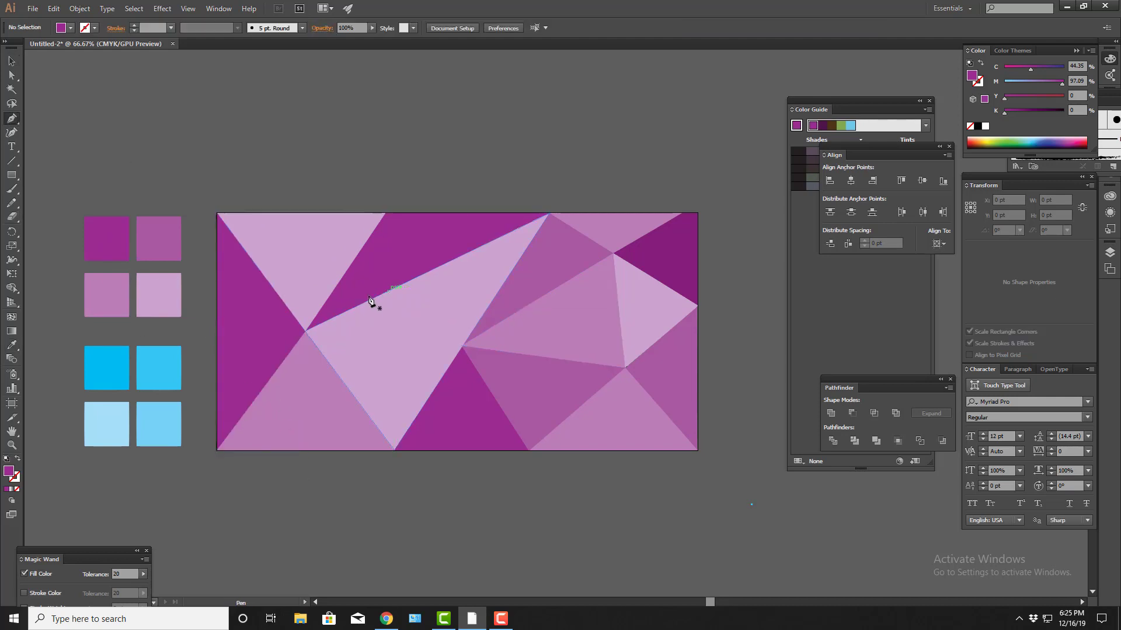
- Draw a Pen tool triangle joining the left diagonal's midpoint, the slanted edge's middle vertex and that edge's lower end
click(305, 332)
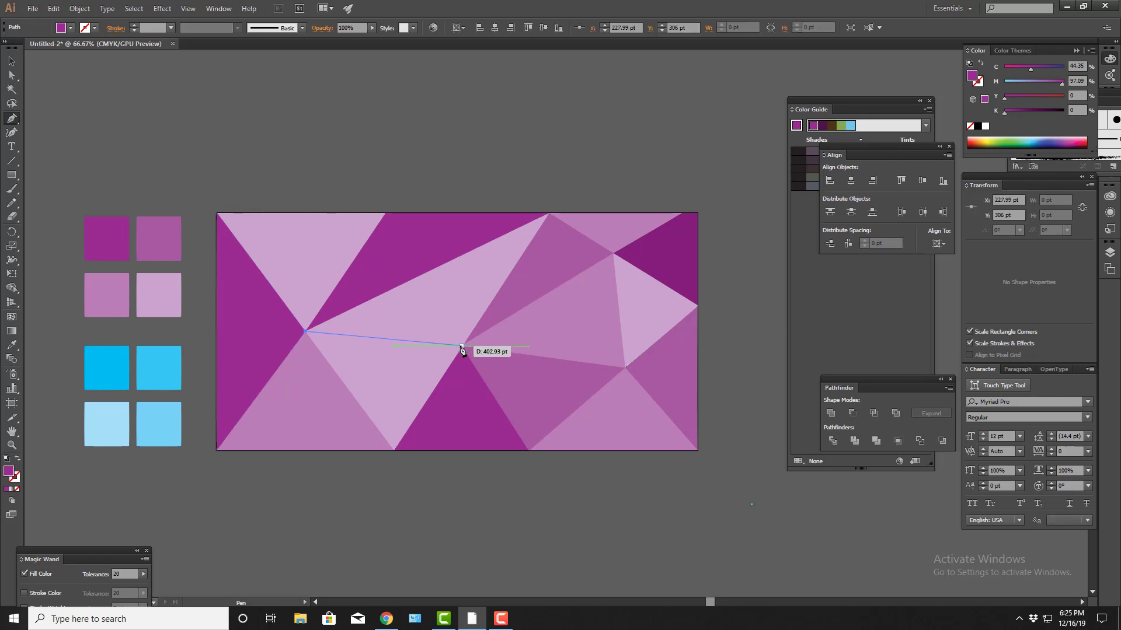
click(461, 347)
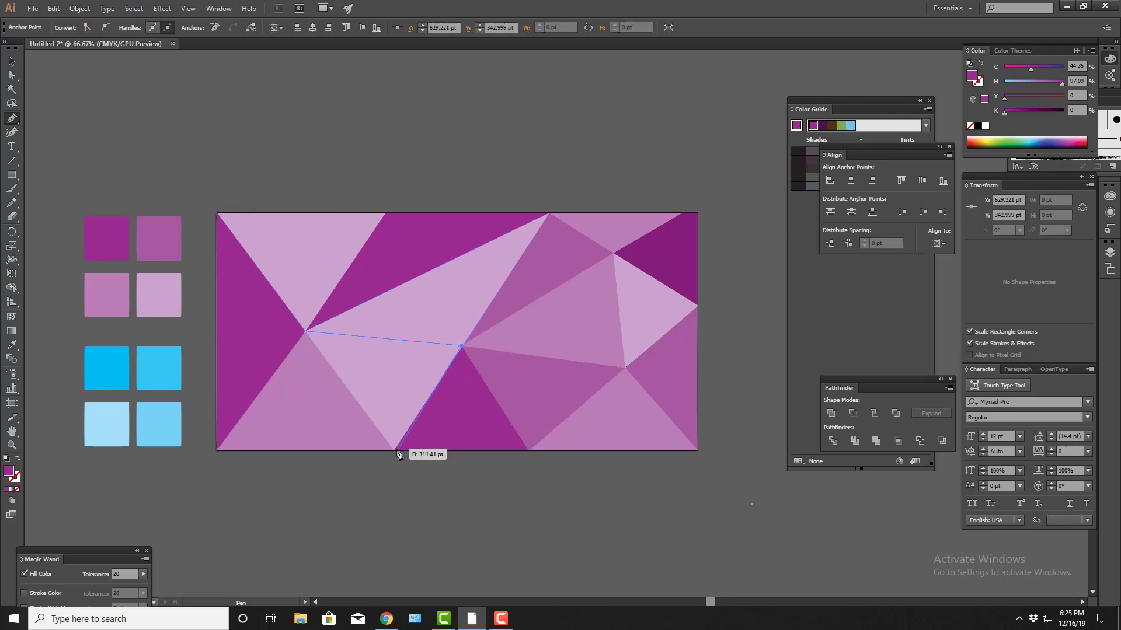
click(394, 450)
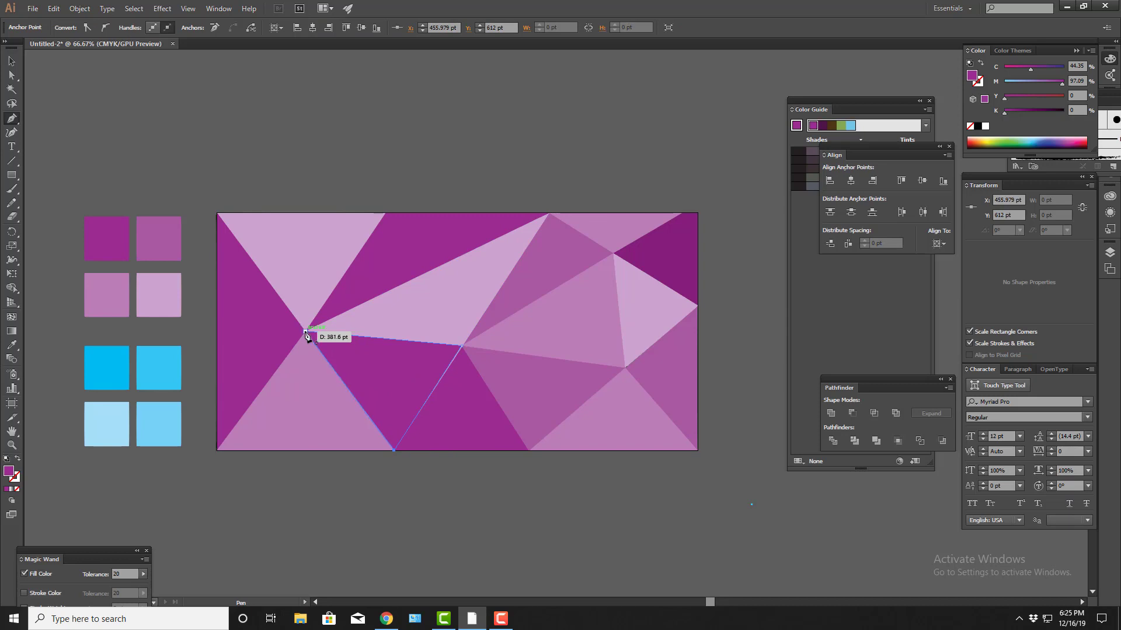
key(v)
click(486, 465)
- Fill the new lower-central triangle by sampling the deep purple triangle in the artboard's top-right corner, and deselect it
click(420, 359)
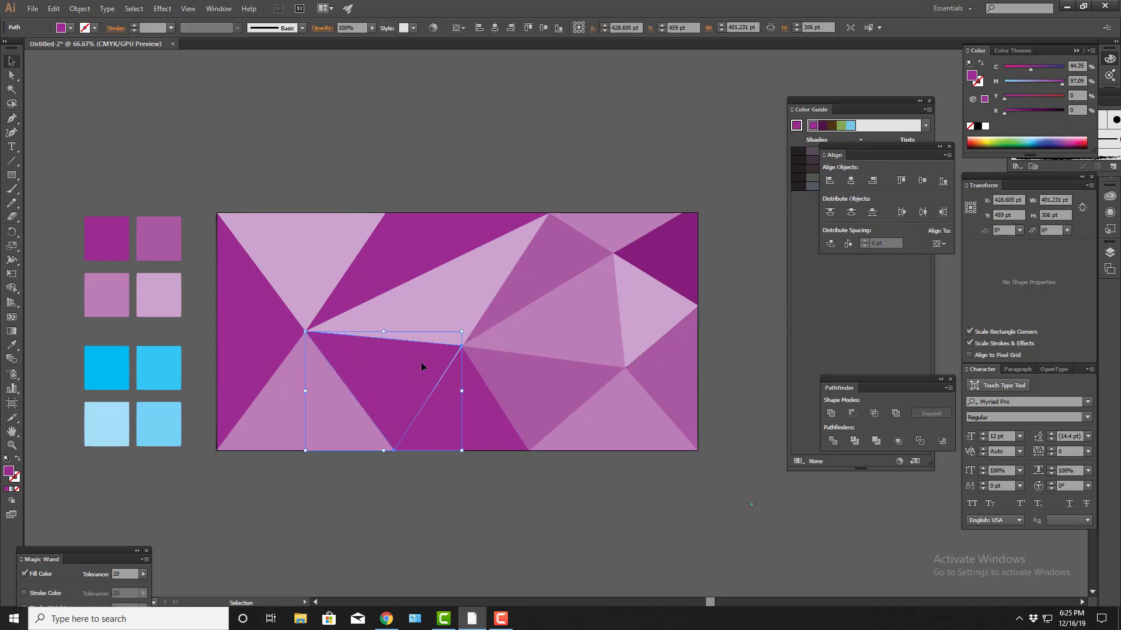
click(17, 348)
click(677, 296)
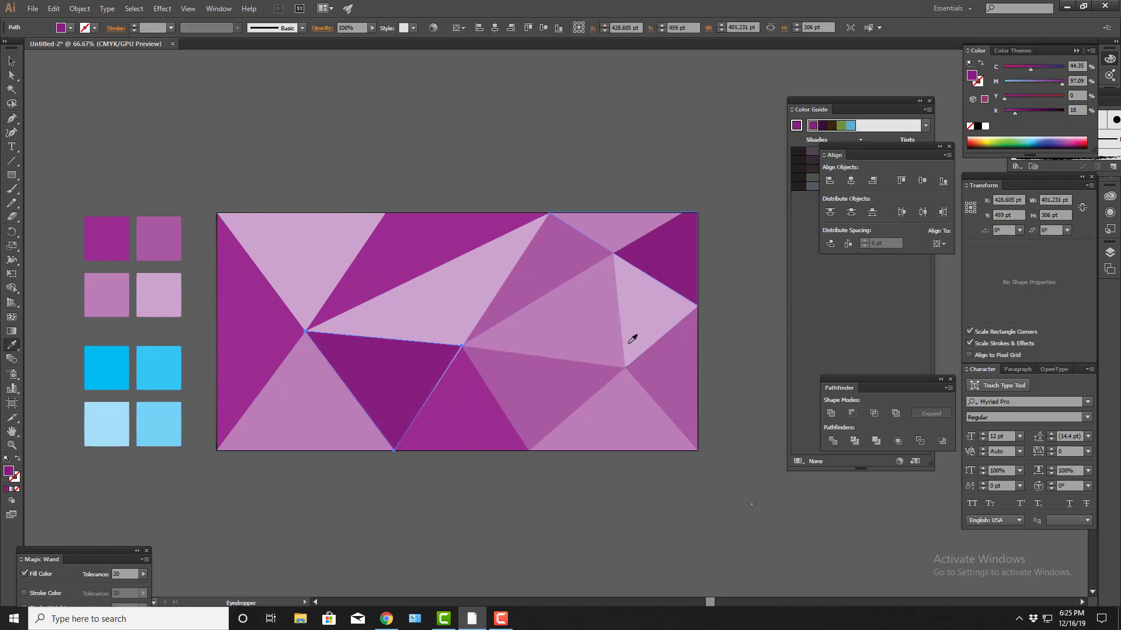
key(v)
click(512, 490)
- Examine up close the seam between the deep purple triangle and its right-hand neighbour, and return to the full artboard view
key(z)
drag(227, 274, 643, 449)
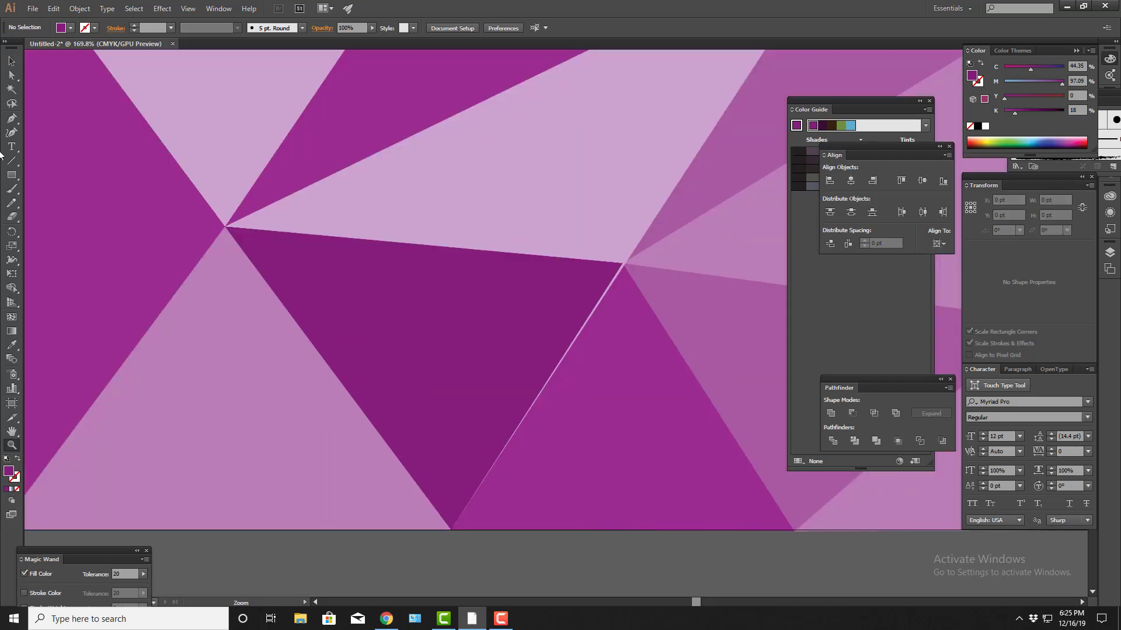
click(12, 75)
key(Tab)
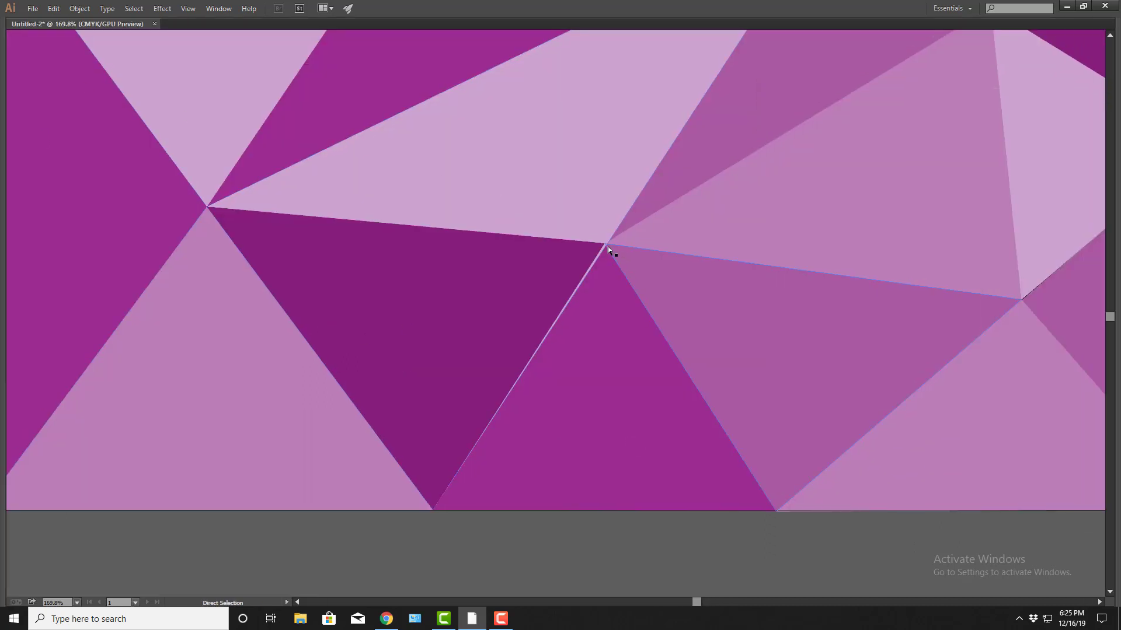
click(608, 530)
key(z)
alt+click(535, 240)
key(Tab)
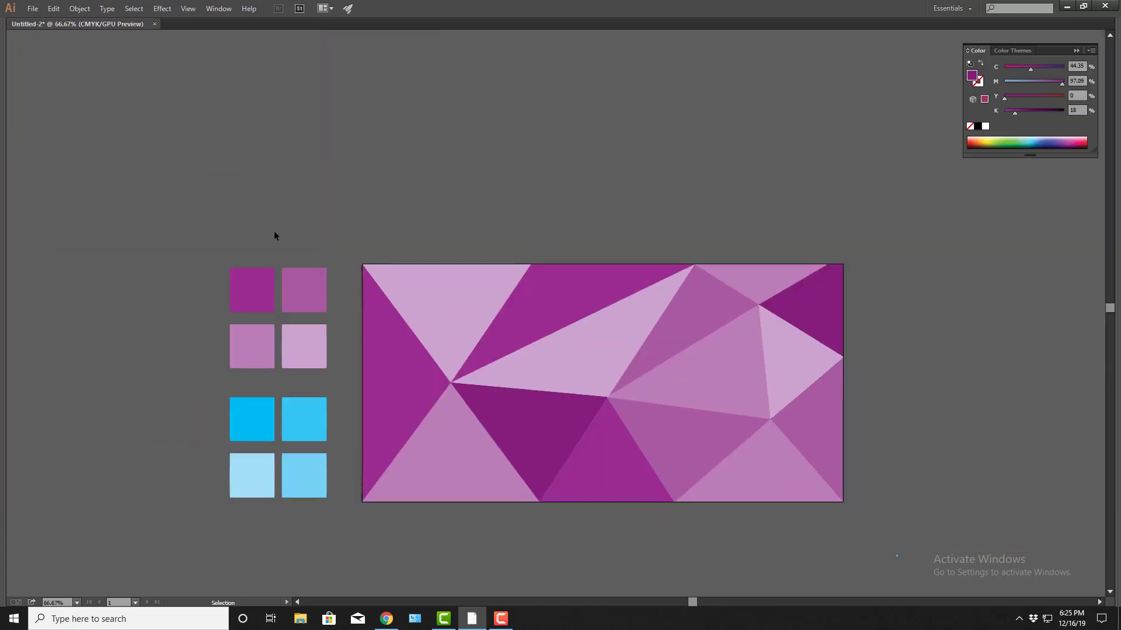
key(Tab)
key(Tab)
- Draw a Pen tool triangle joining the light triangle's right corner on the top edge, the slanted edge's middle vertex and the left diagonal's midpoint
click(12, 120)
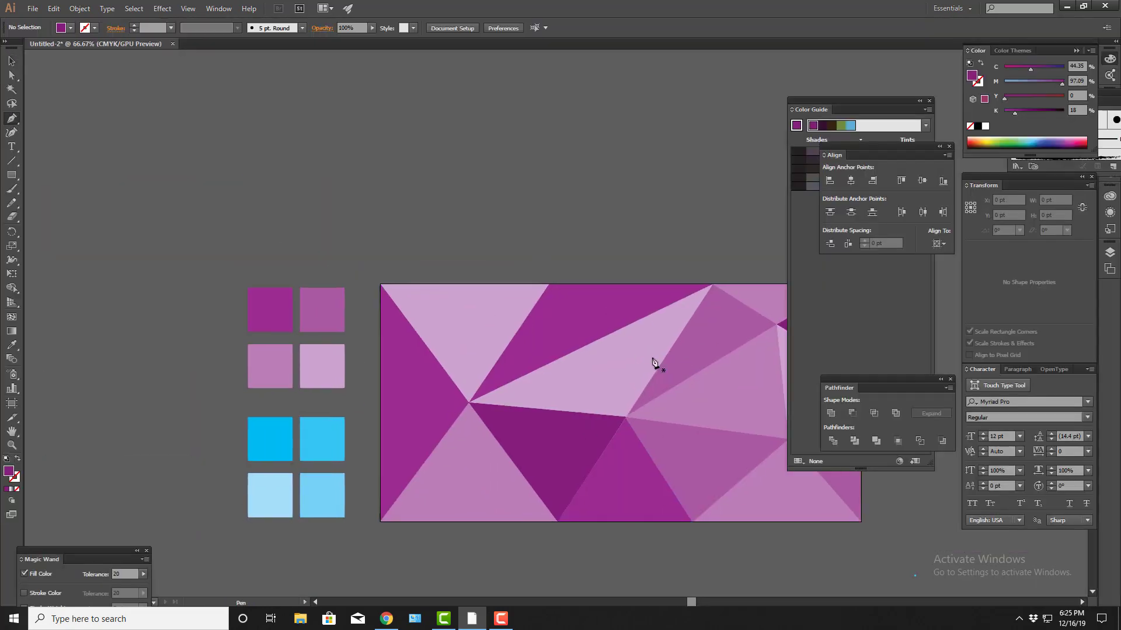
click(549, 284)
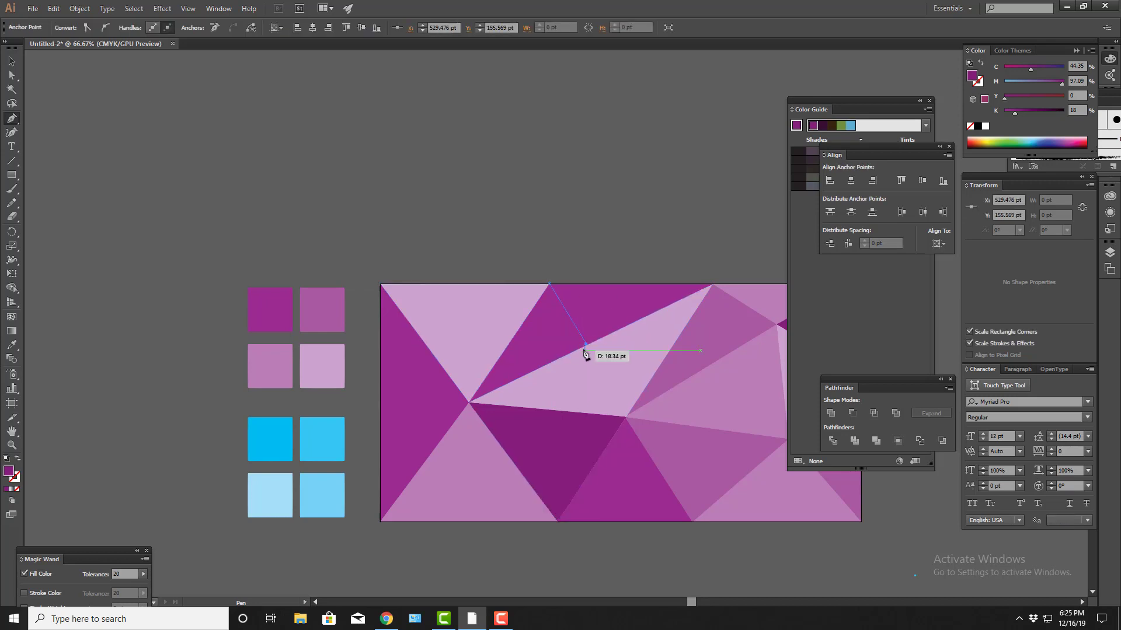
click(626, 417)
click(469, 403)
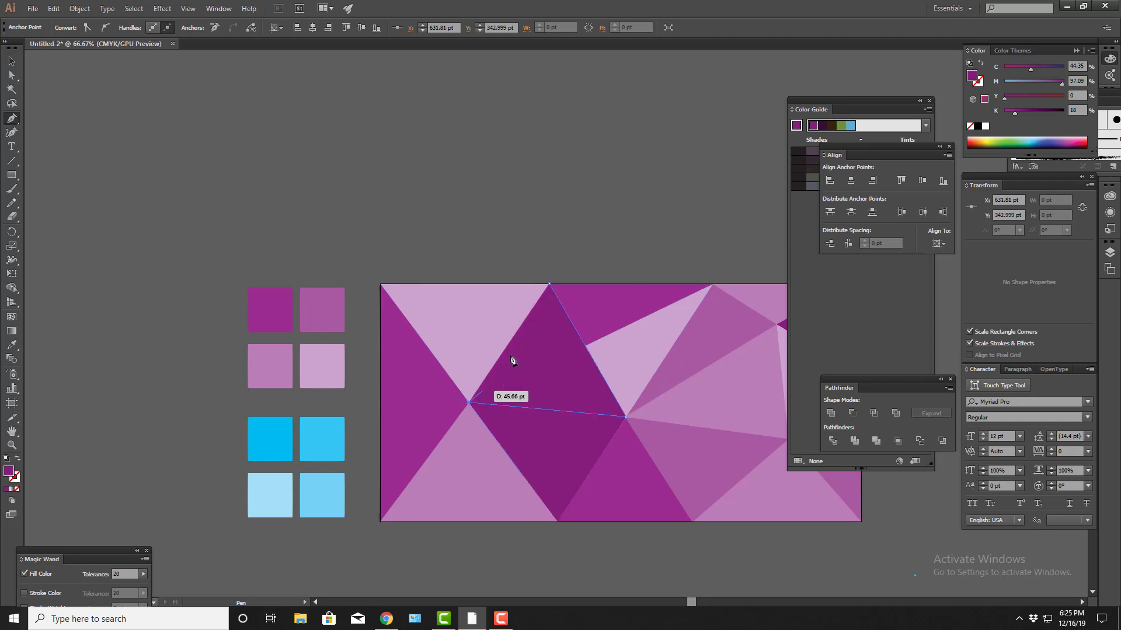
click(549, 285)
- Fill the new upper-central triangle by sampling the medium purple triangle right of the slanted edge, and deselect it
click(13, 350)
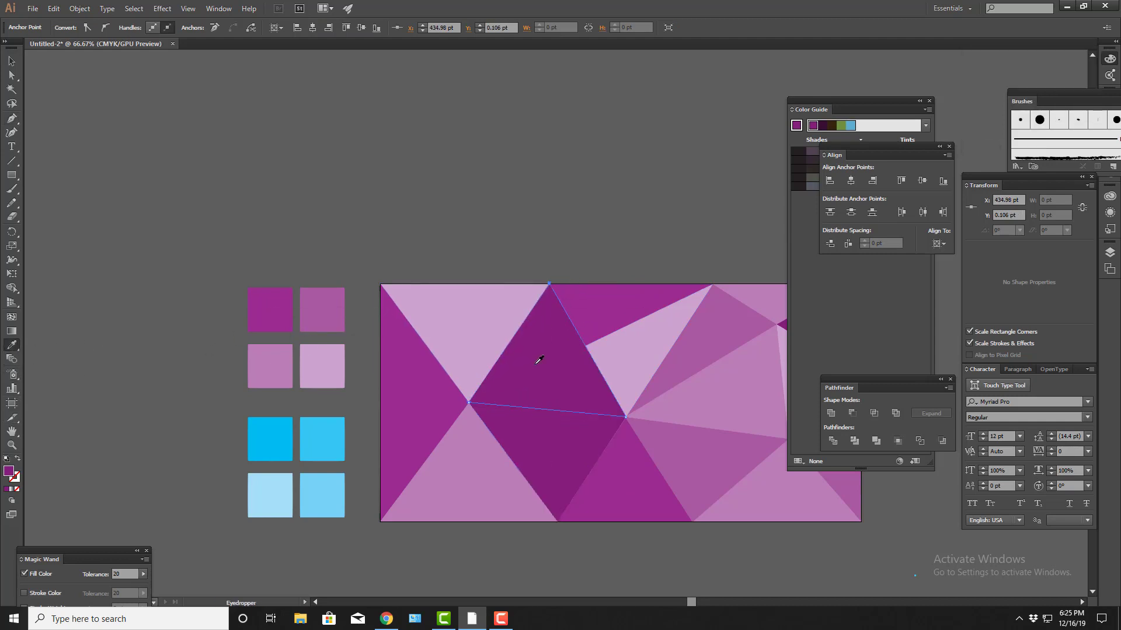
key(Tab)
click(708, 321)
key(v)
click(666, 544)
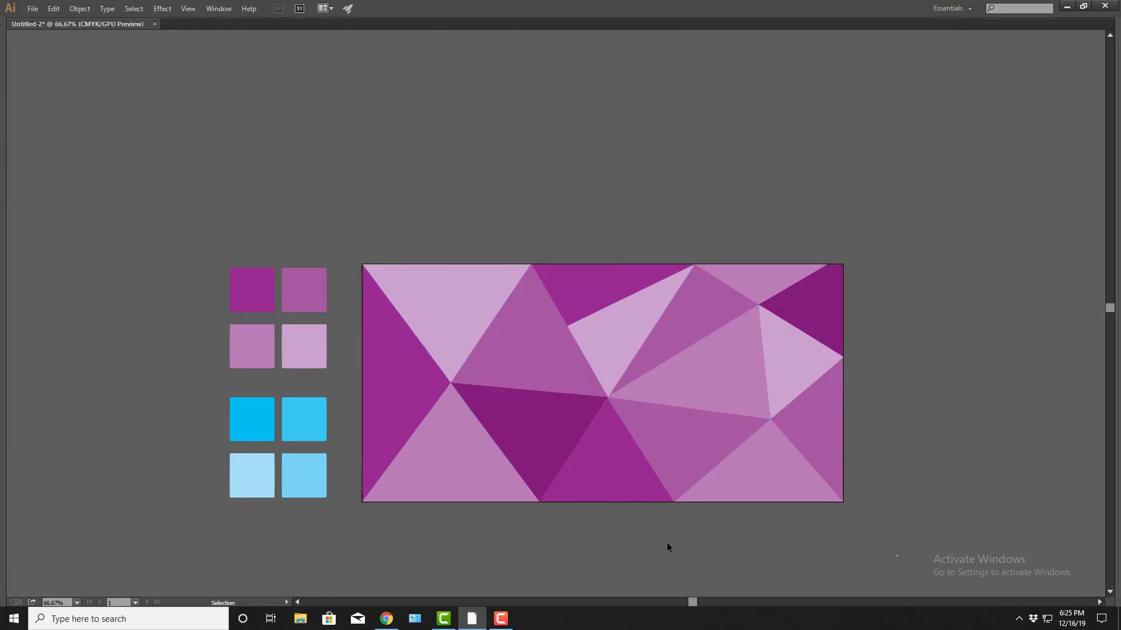
- Draw a medium purple Pen tool triangle joining the artboard's left-edge midpoint, the left diagonal's midpoint and the top-left corner
key(Tab)
click(11, 121)
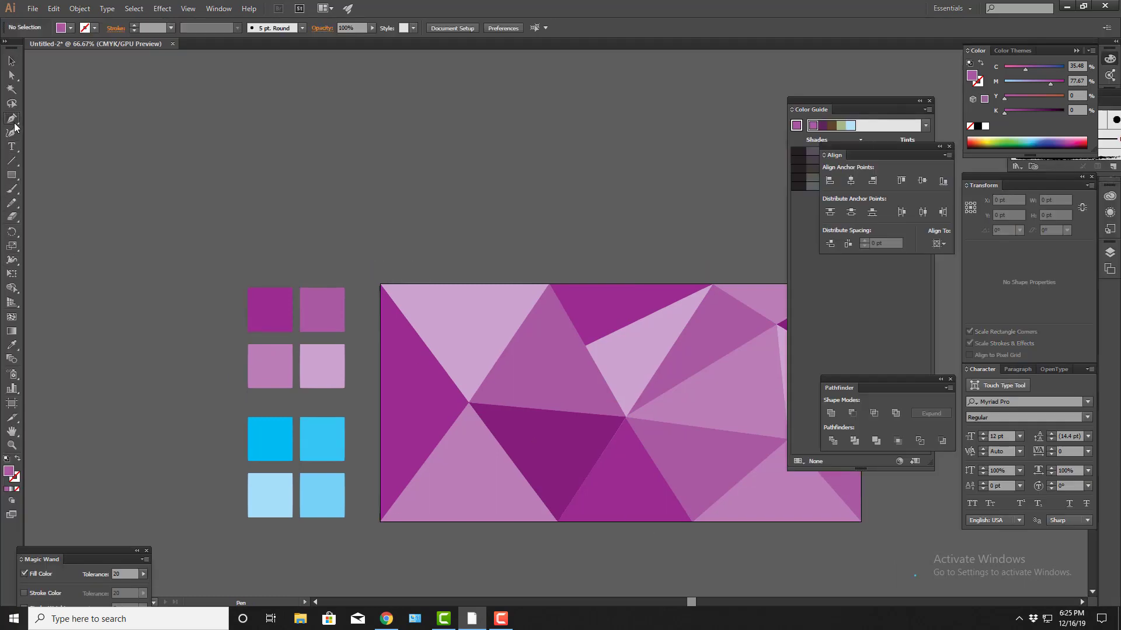
key(Tab)
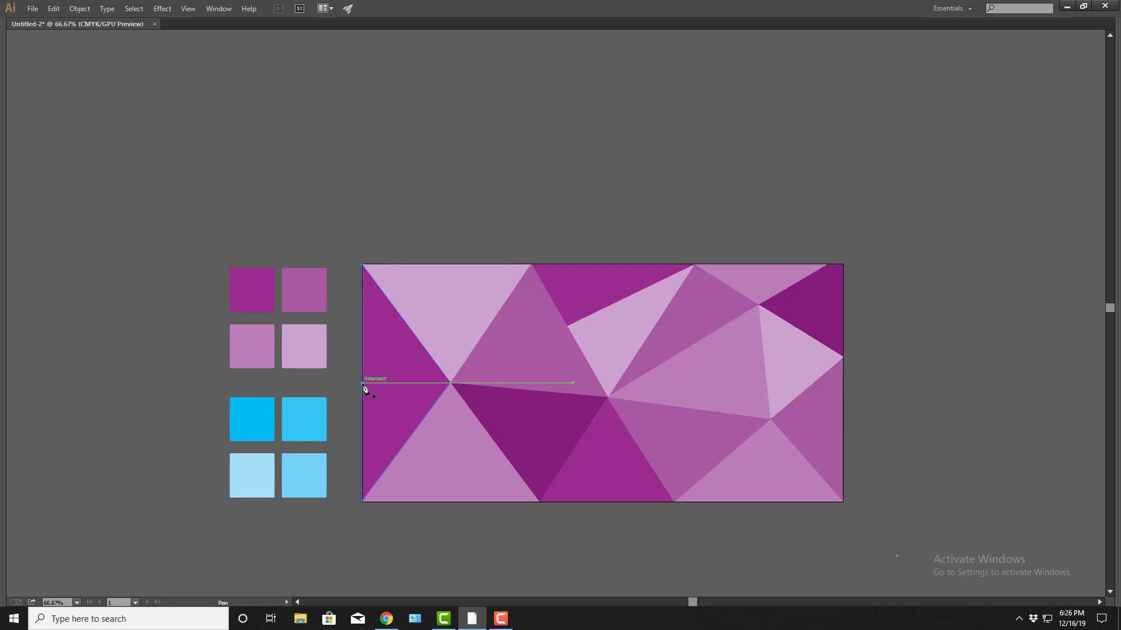
click(362, 383)
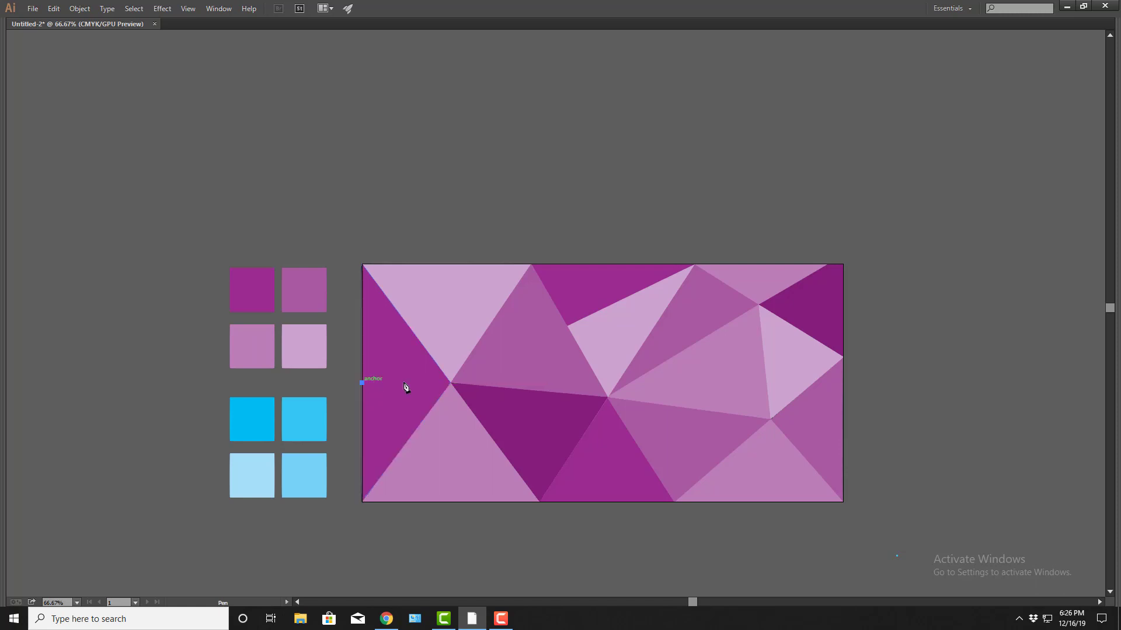
click(450, 383)
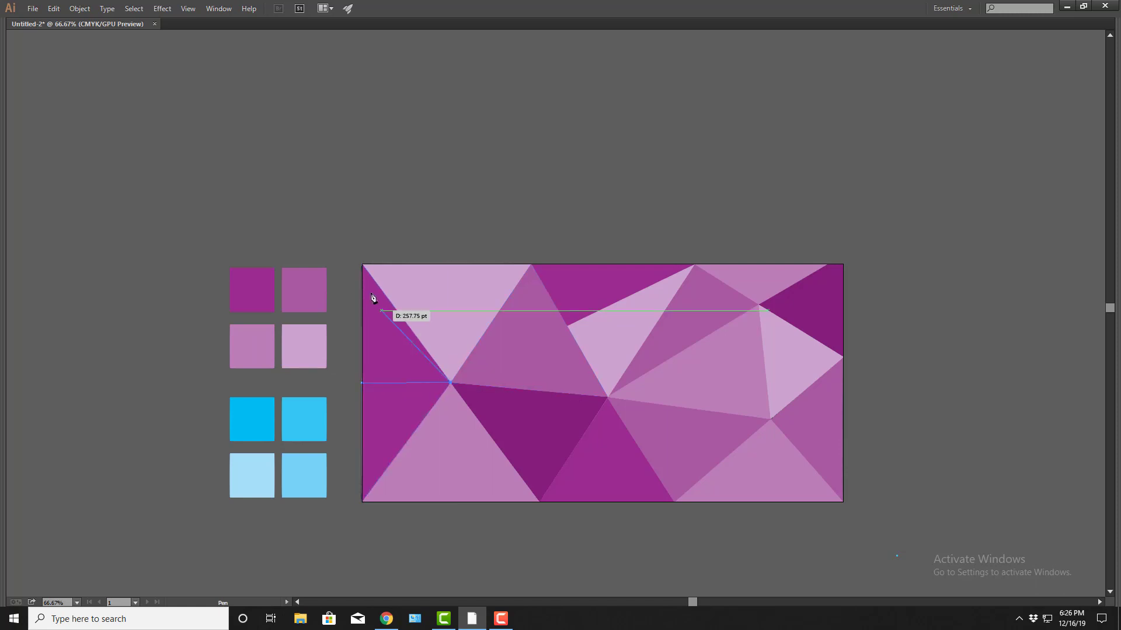
click(363, 264)
click(363, 383)
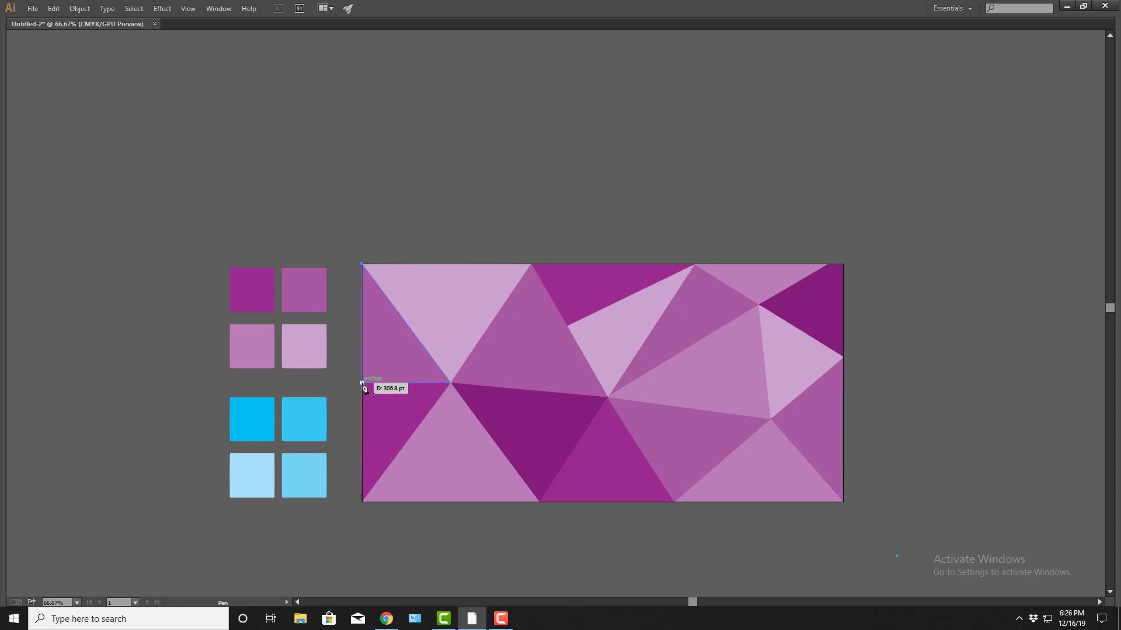
ctrl+click(489, 508)
drag(568, 541, 572, 503)
- Draw a Pen tool triangle joining the artboard's top-left corner, the midpoint of the light triangle's right edge and that triangle's upper-right corner
key(Tab)
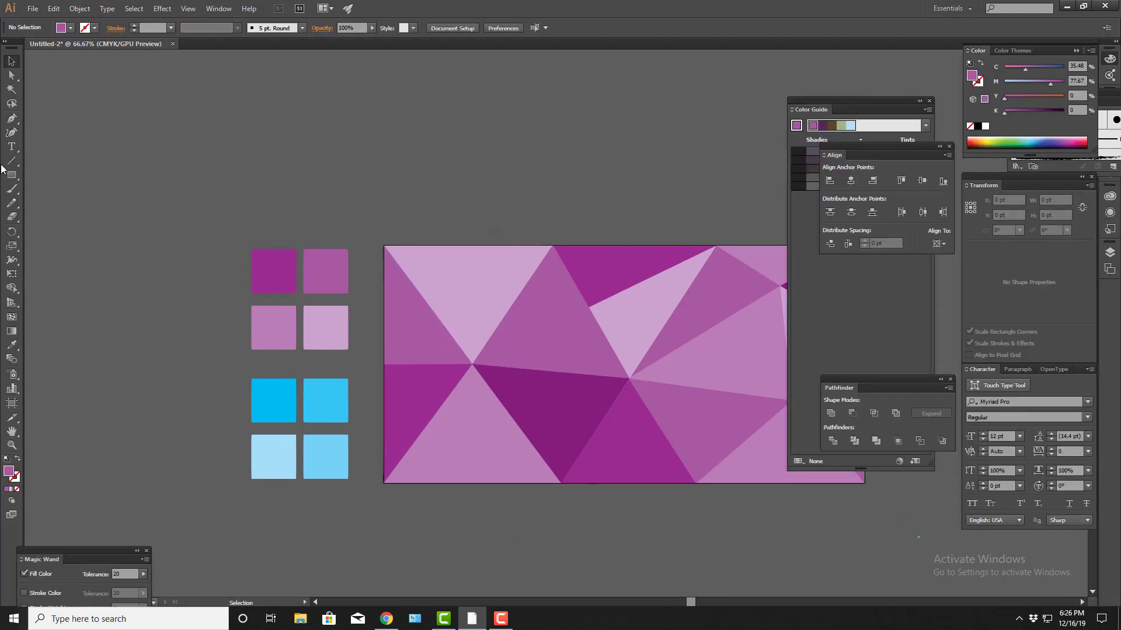
click(13, 119)
key(Tab)
scroll(475, 395, down, 2)
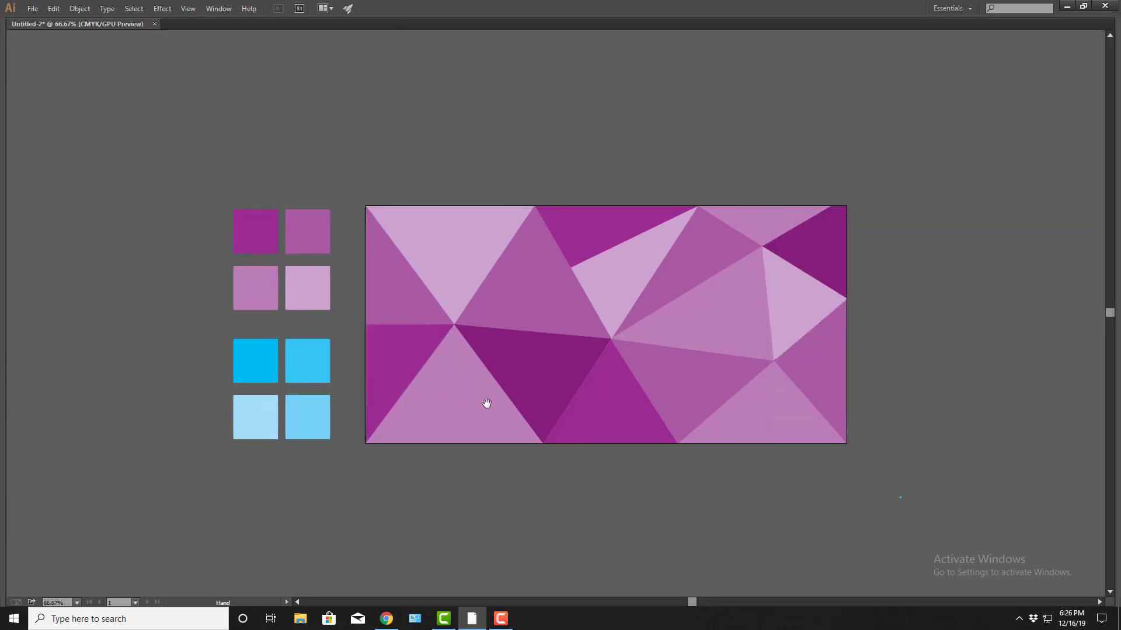
drag(590, 441, 538, 446)
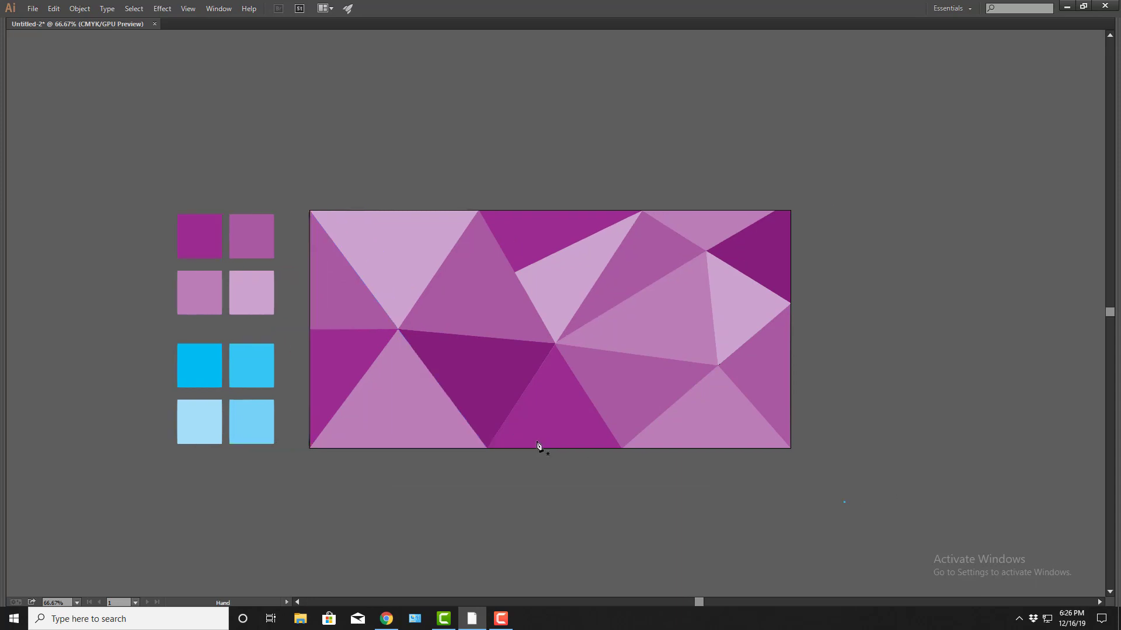
click(310, 211)
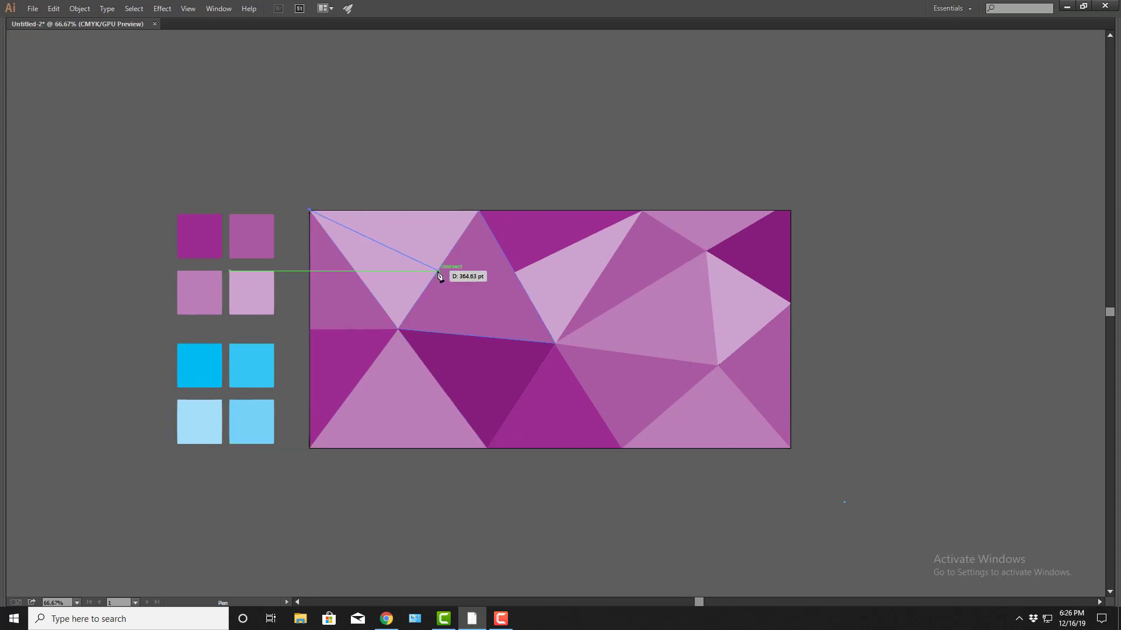
click(437, 271)
click(478, 211)
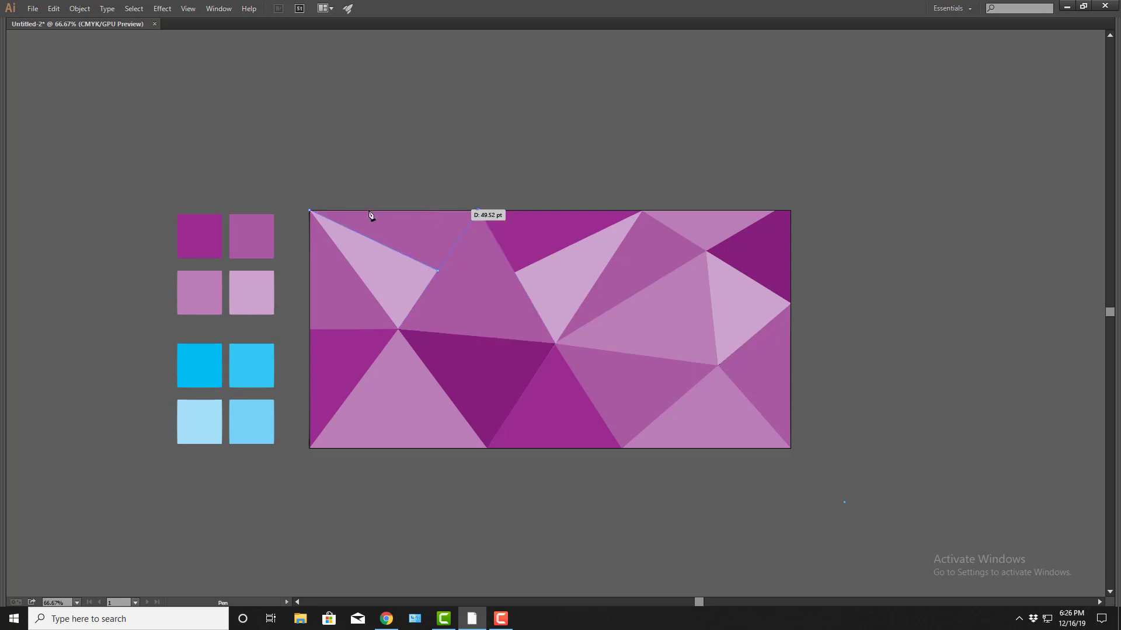
click(310, 211)
- Fill the new top-left triangle by sampling the dark purple swatch square, and deselect it
key(Tab)
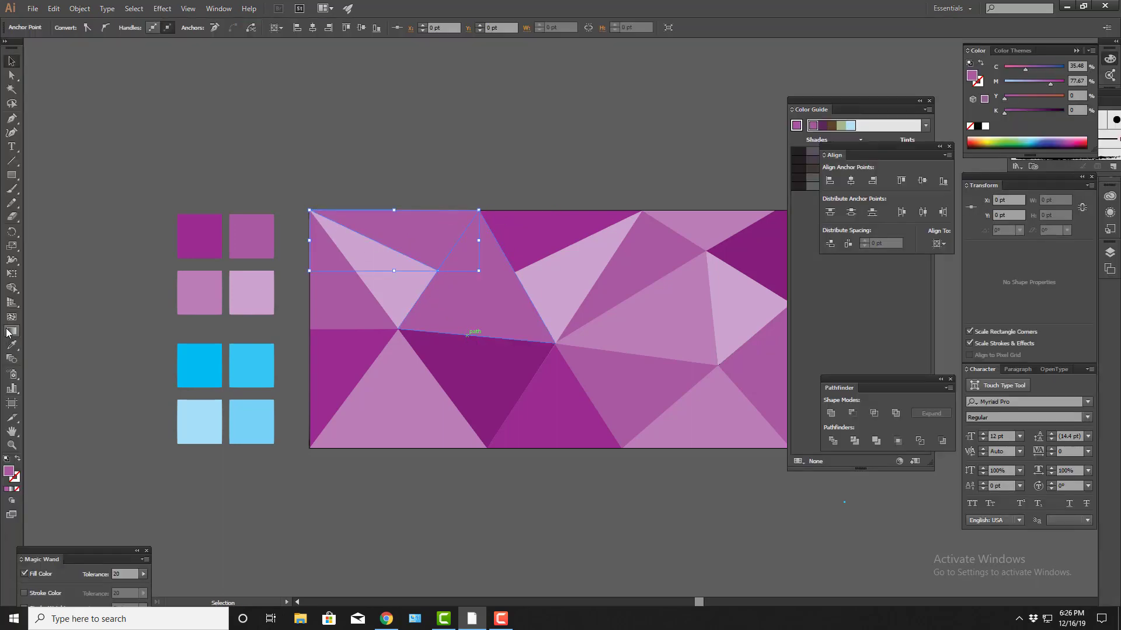
click(13, 345)
click(204, 257)
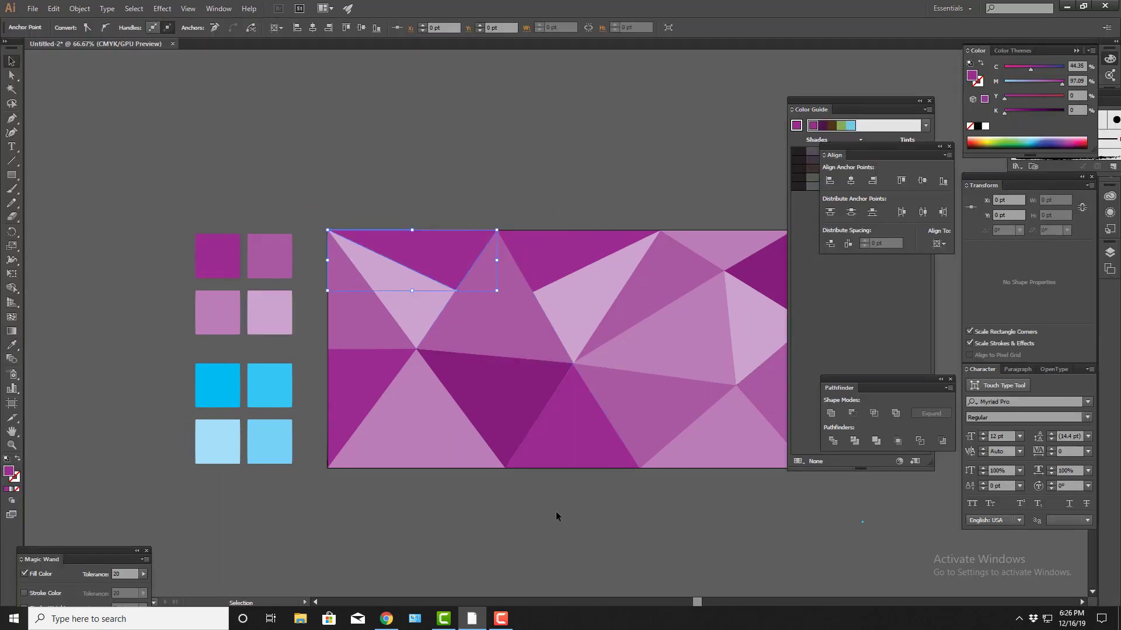
key(Tab)
drag(597, 519, 595, 486)
- Draw a Pen tool triangle joining the artboard's bottom-left corner, the midpoint of the bottom-left light triangle's right edge and that triangle's apex
key(Tab)
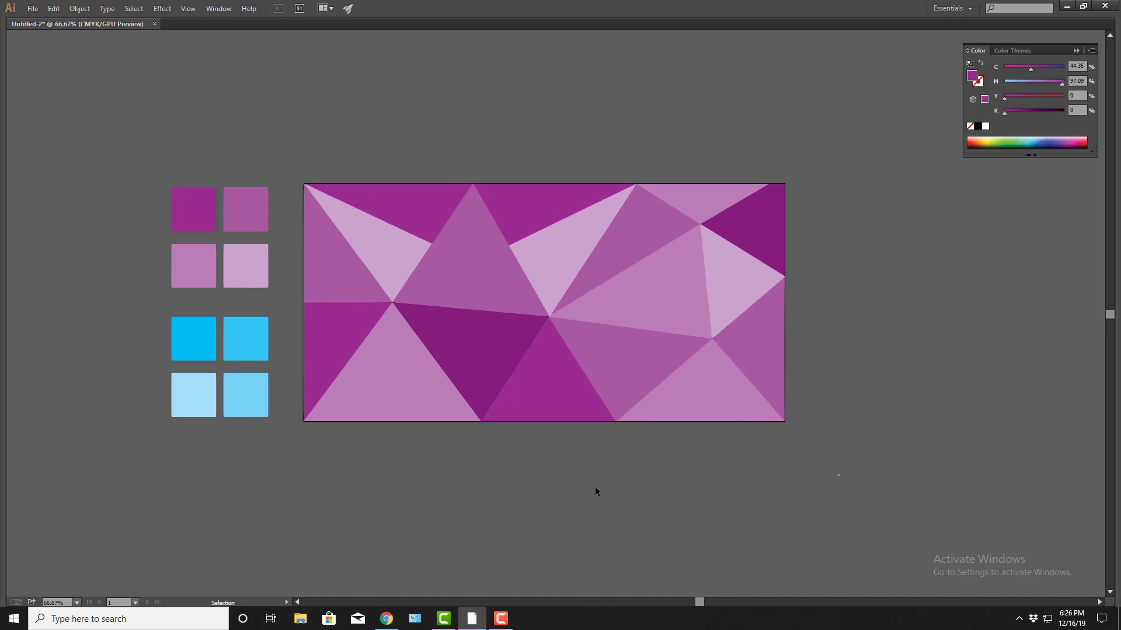
click(12, 120)
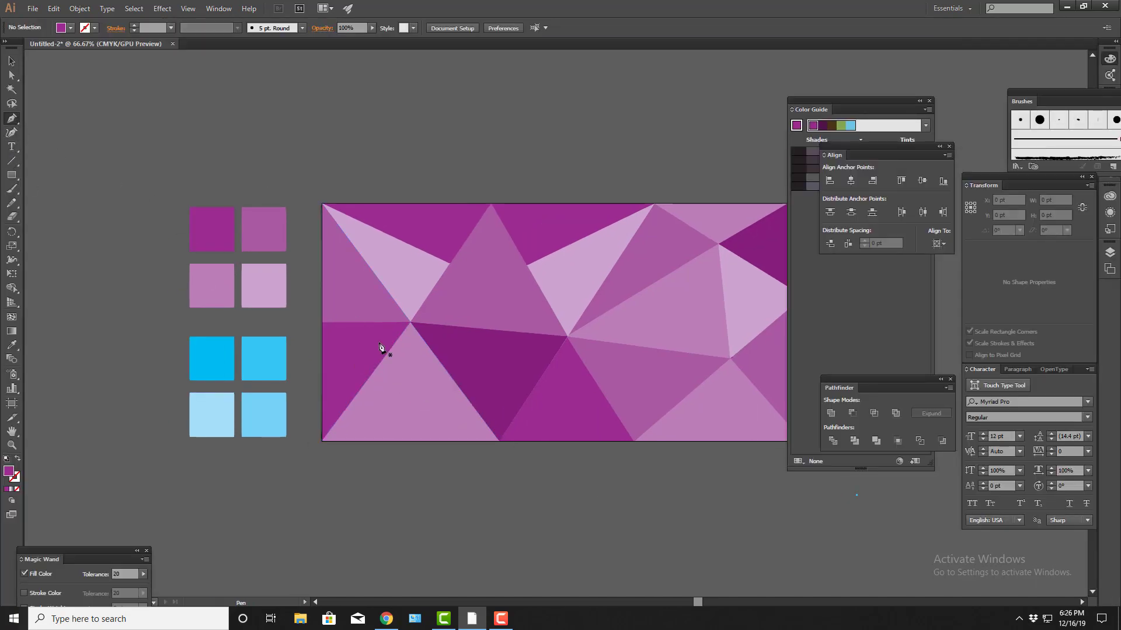
key(Tab)
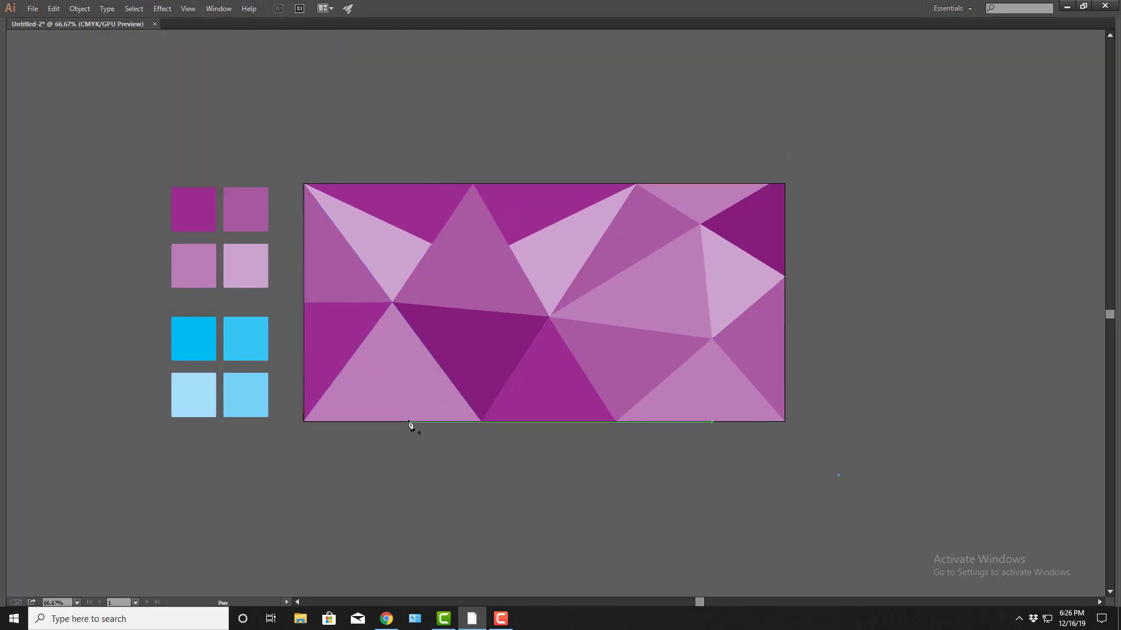
click(303, 420)
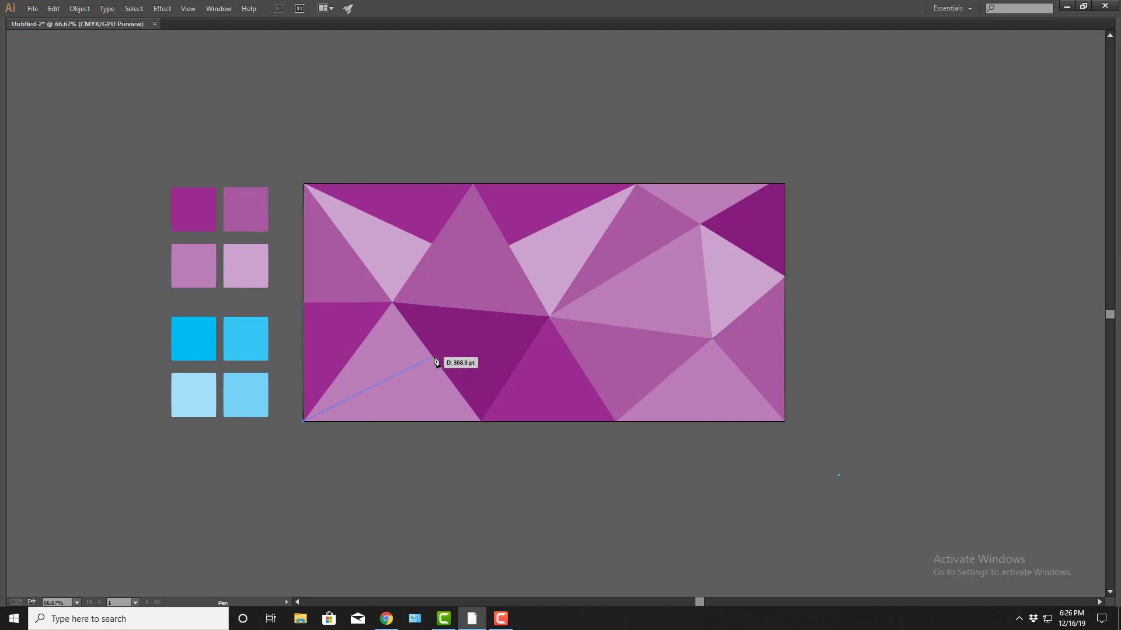
click(438, 363)
click(392, 303)
click(304, 420)
- Fill the new lower-left triangle by sampling the medium purple swatch square, and deselect it
key(Tab)
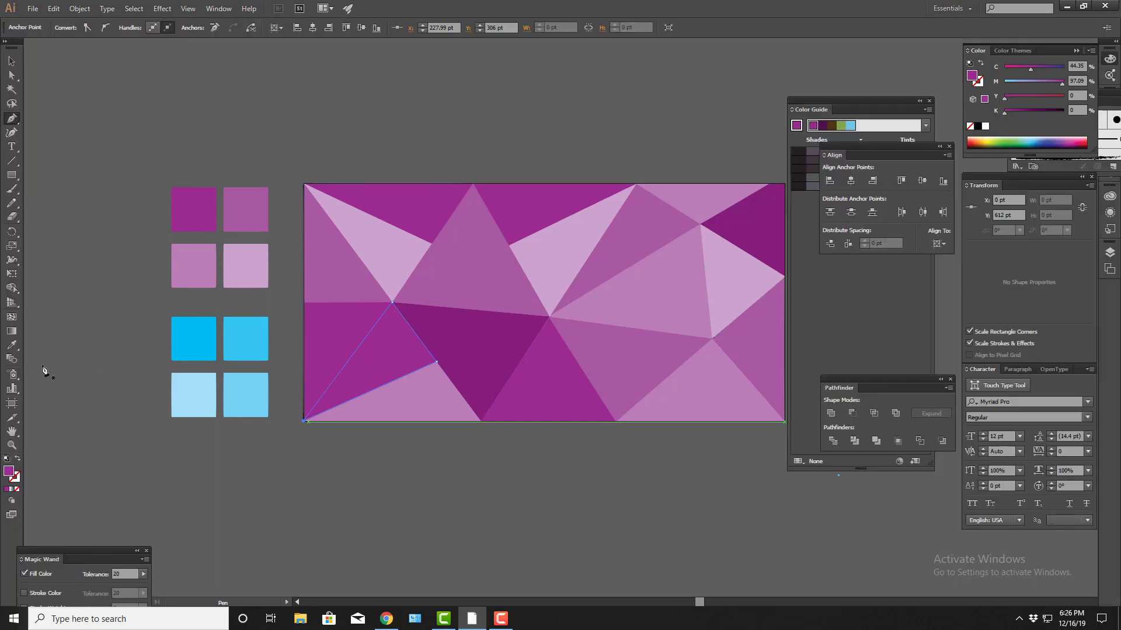
key(i)
click(199, 282)
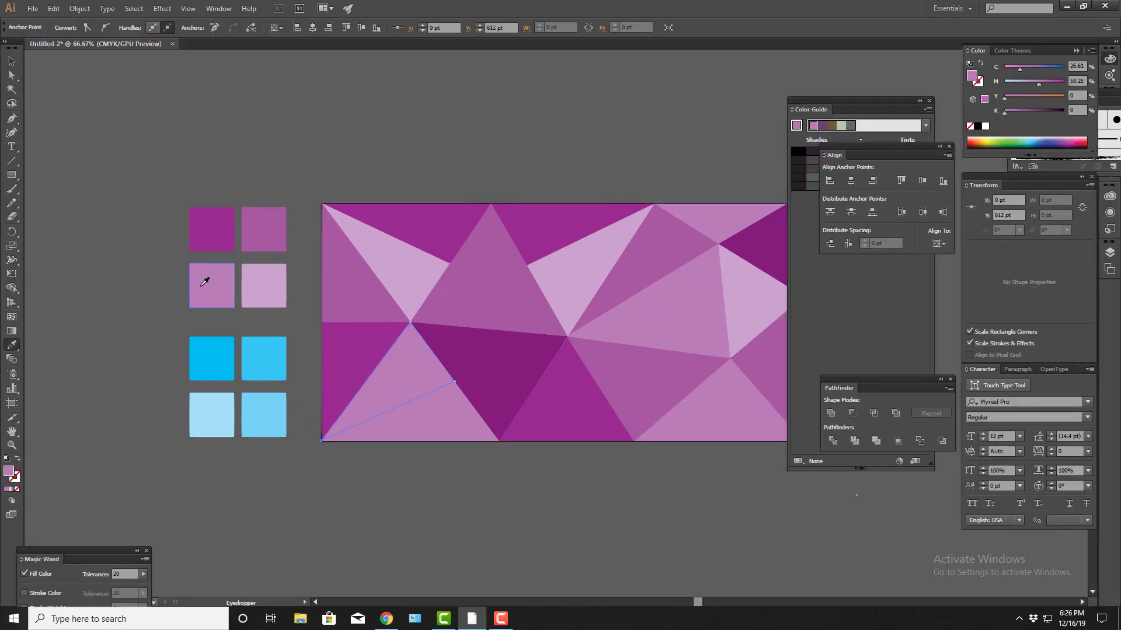
click(248, 219)
key(v)
click(540, 500)
key(Tab)
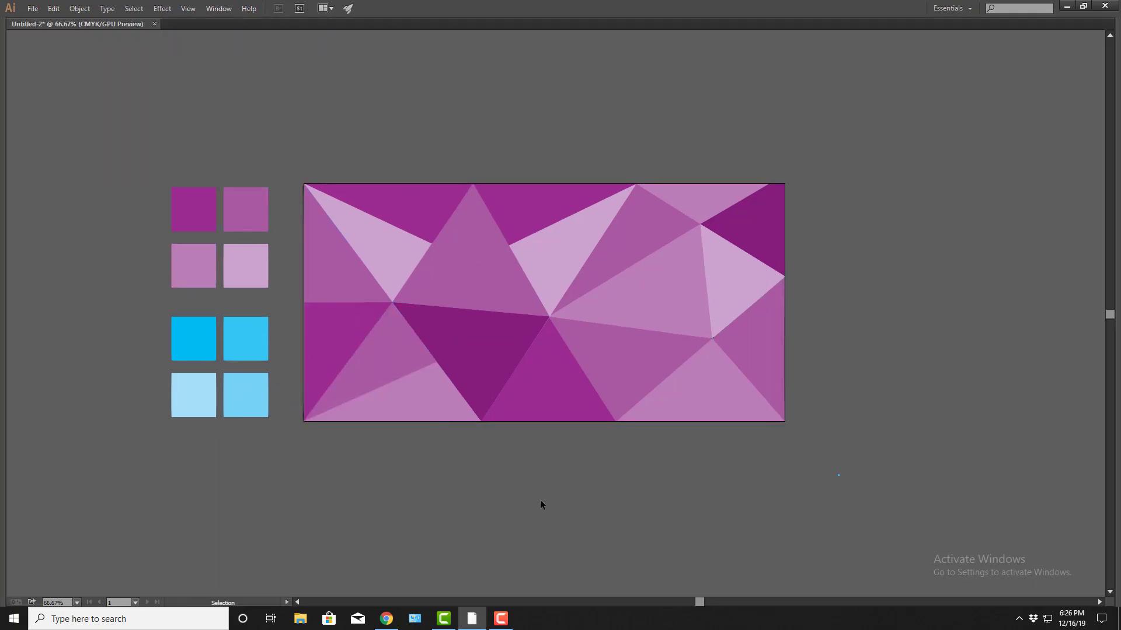
- Darken the purple triangle at the middle of the artboard's top edge by setting its fill's black value to 24%
key(space)
drag(625, 500, 596, 502)
key(ctrl+plus)
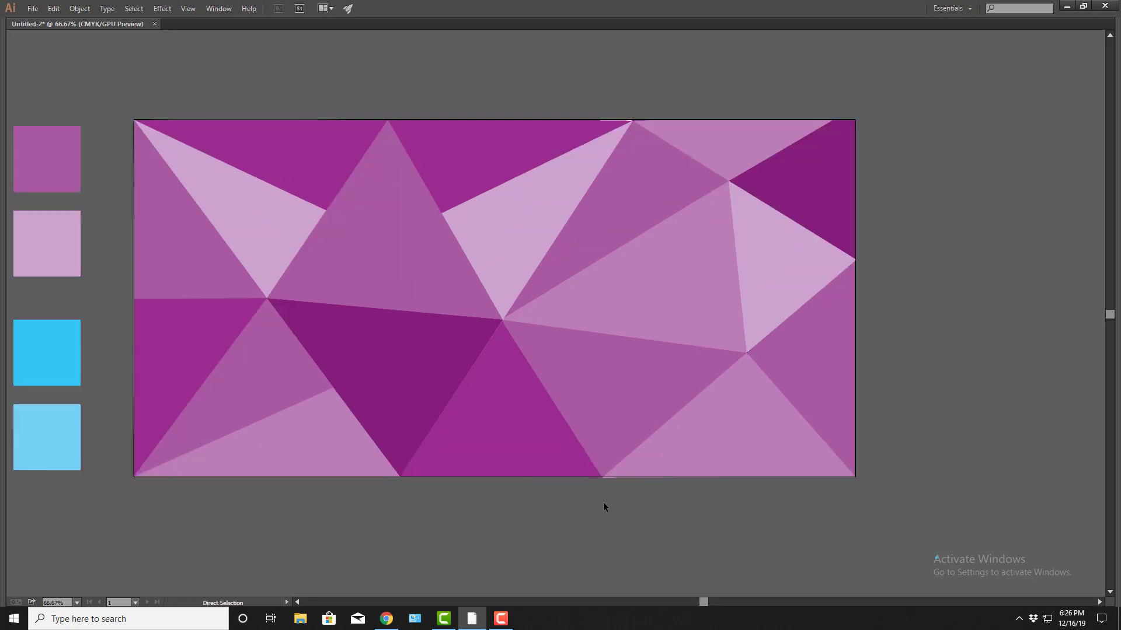
key(Tab)
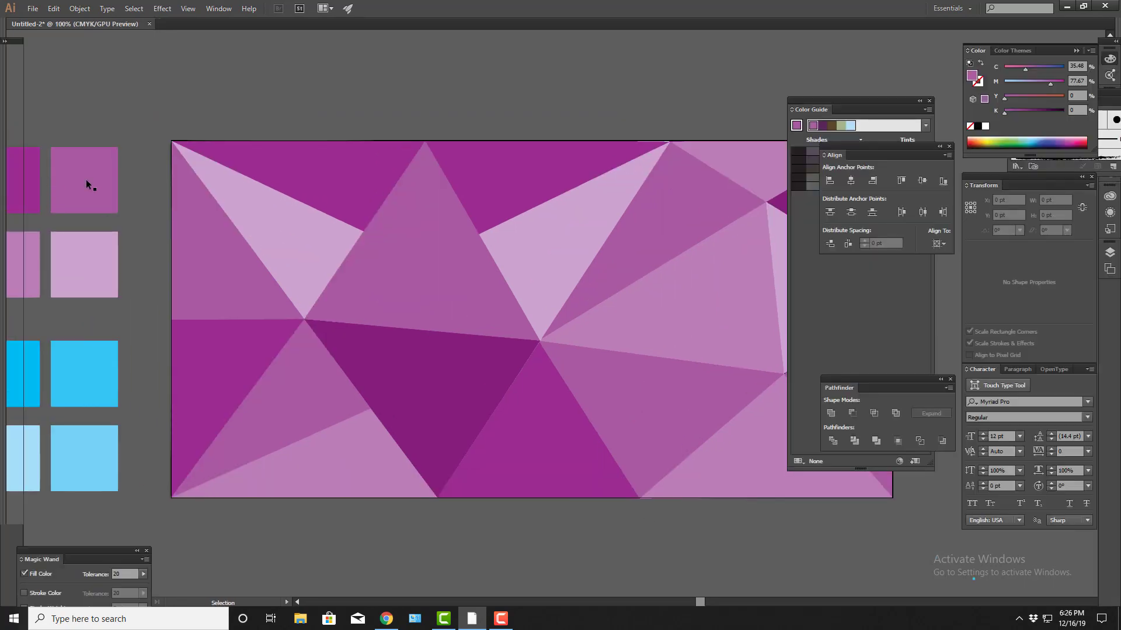
click(541, 178)
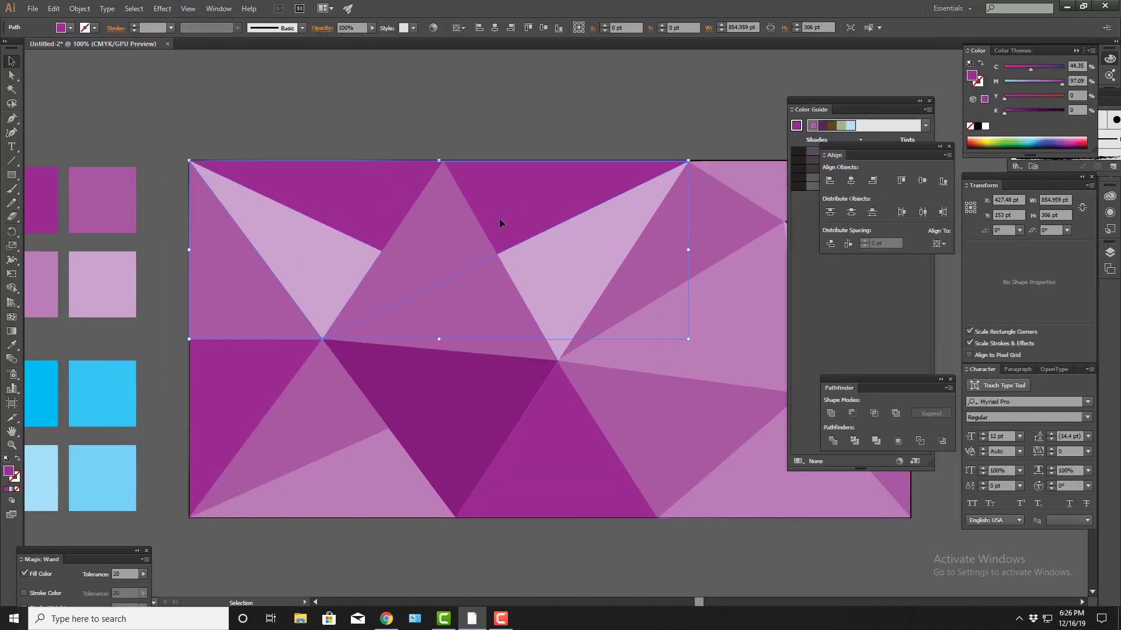
click(12, 345)
click(116, 266)
click(104, 197)
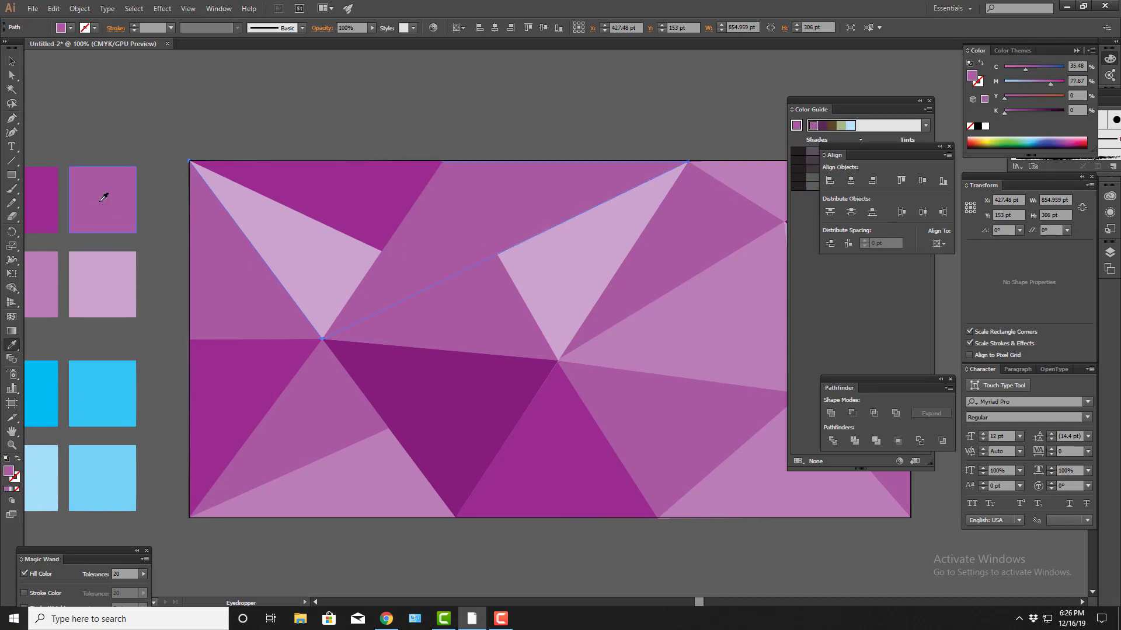
click(48, 195)
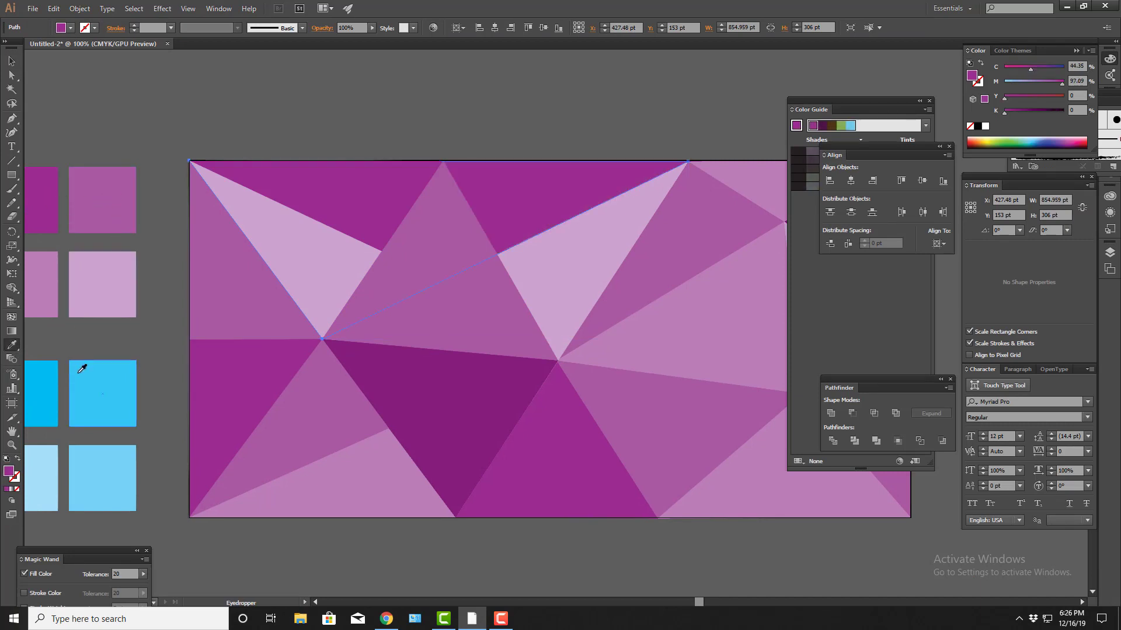
click(1020, 111)
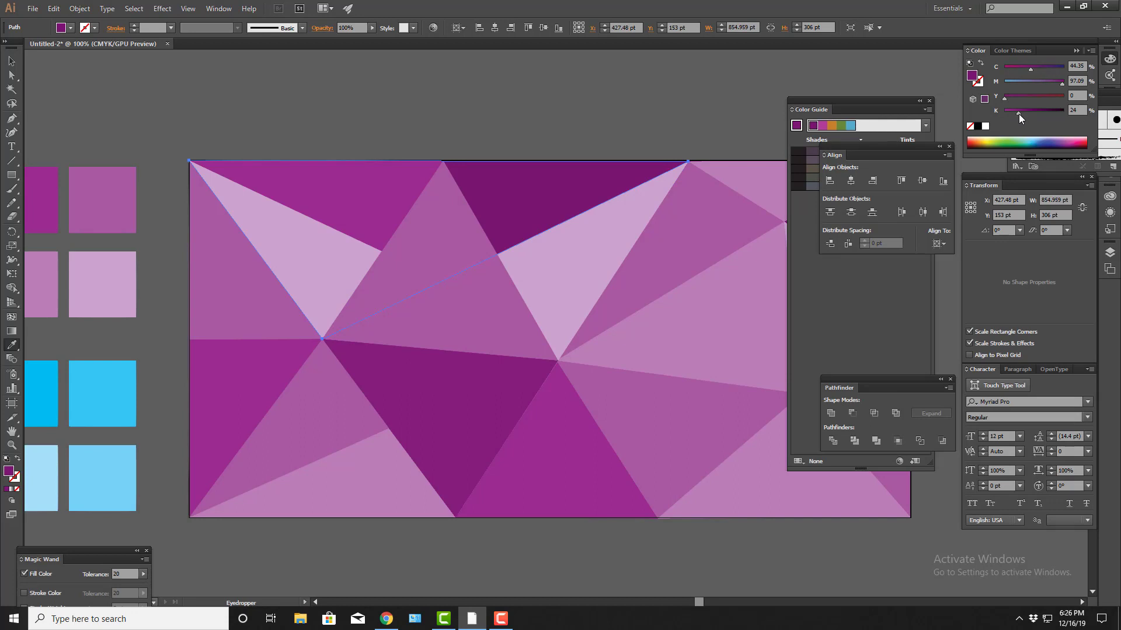
key(Tab)
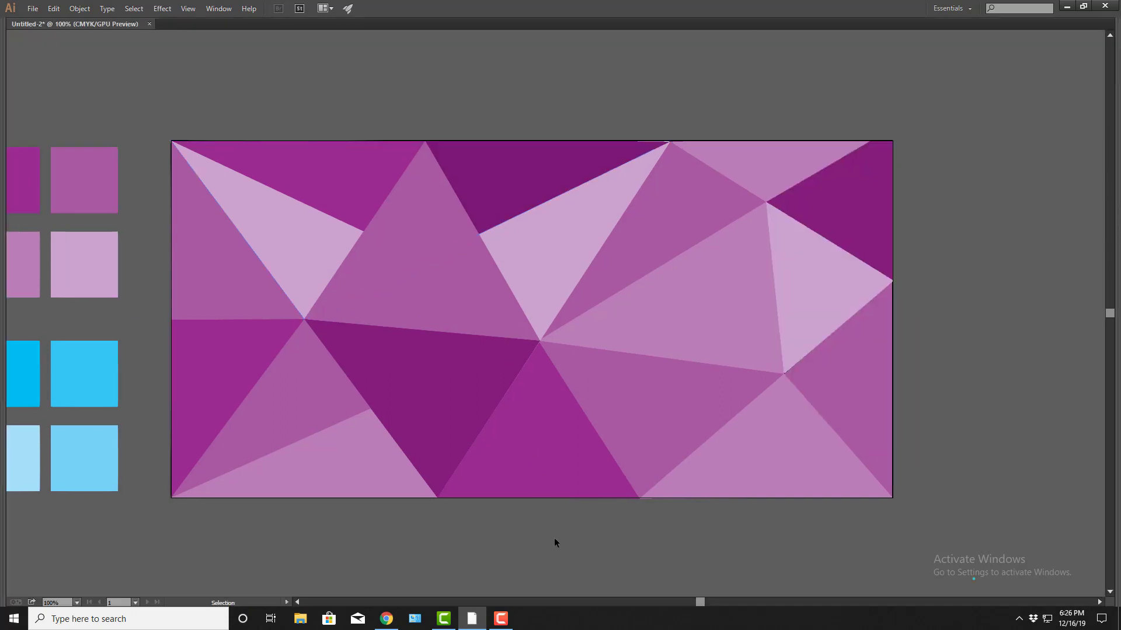
scroll(583, 525, down, 1)
key(Tab)
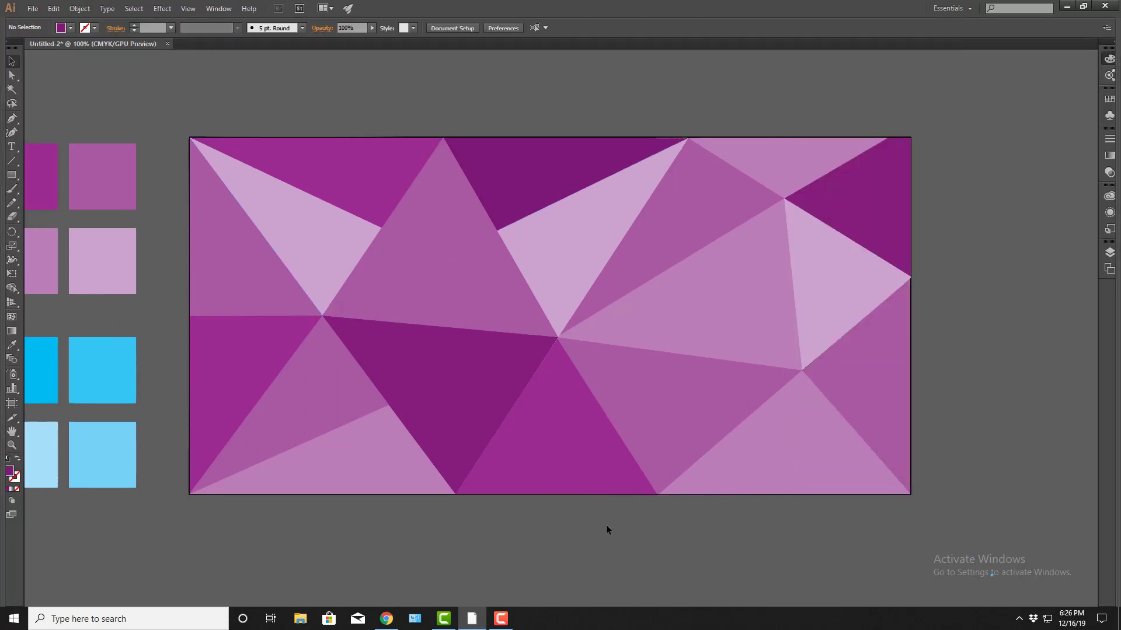
key(Tab)
click(508, 342)
click(583, 527)
- Make the light triangle at the upper left pinker by raising its fill's magenta value to 55%
key(Tab)
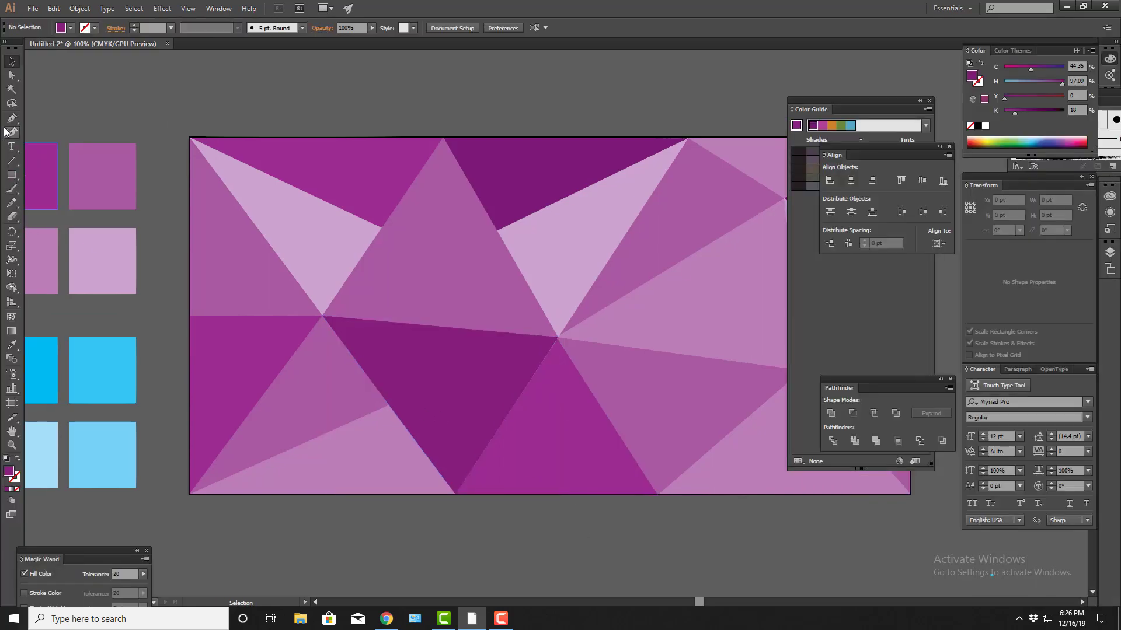
click(12, 75)
key(Tab)
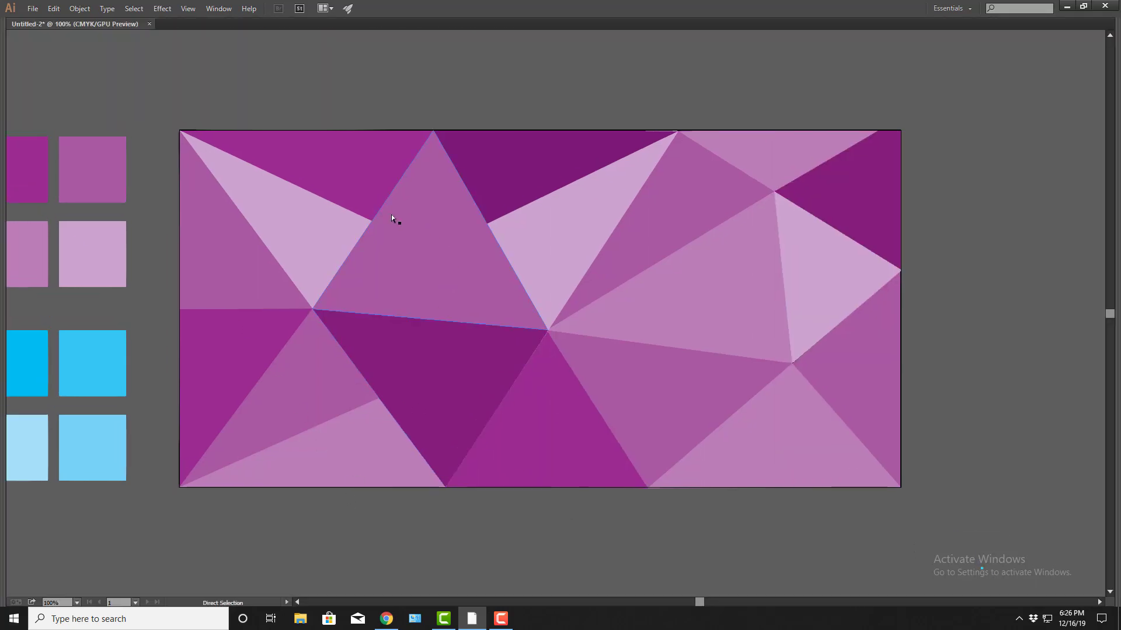
click(324, 222)
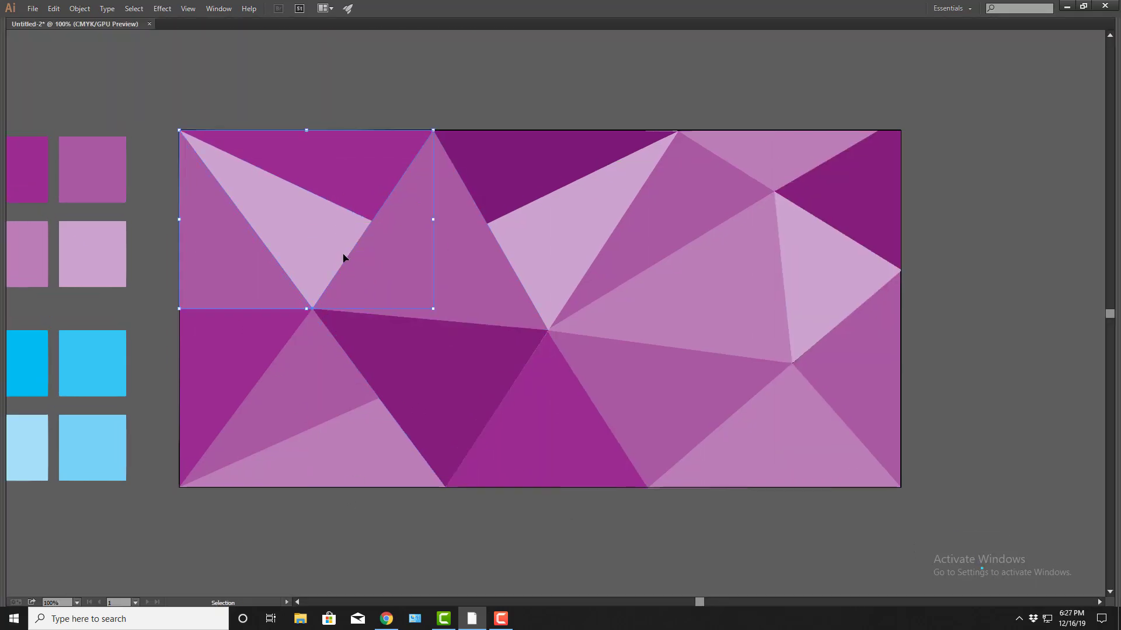
key(Tab)
drag(1030, 86, 1037, 83)
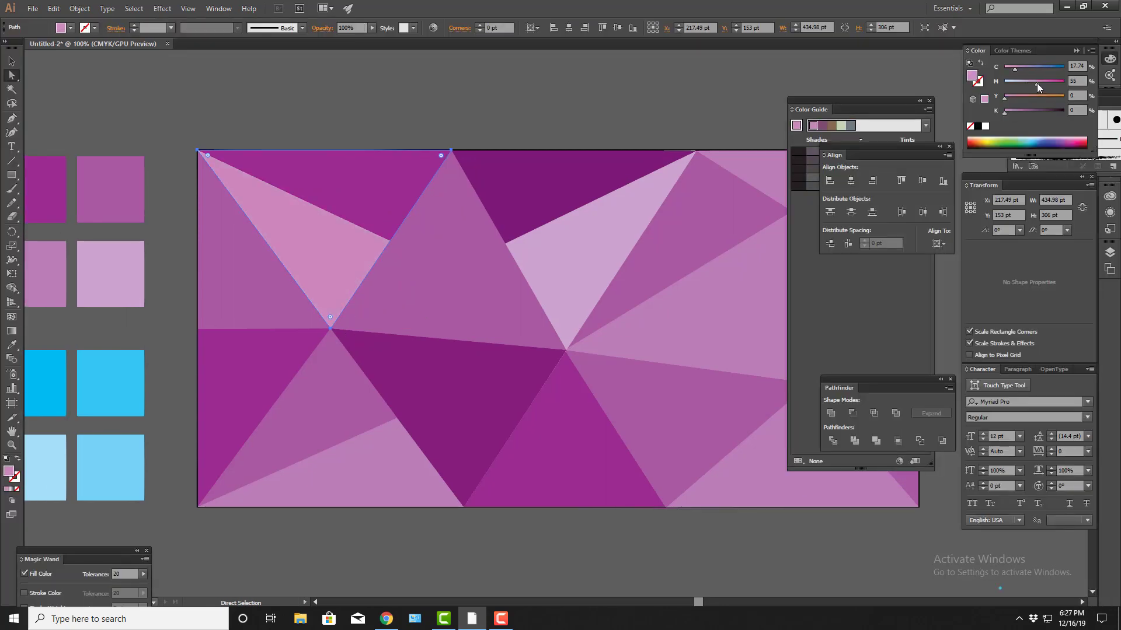
- Make the light upper-central triangle a stronger pink by raising its fill's magenta value to about 74%, and deselect it
click(565, 307)
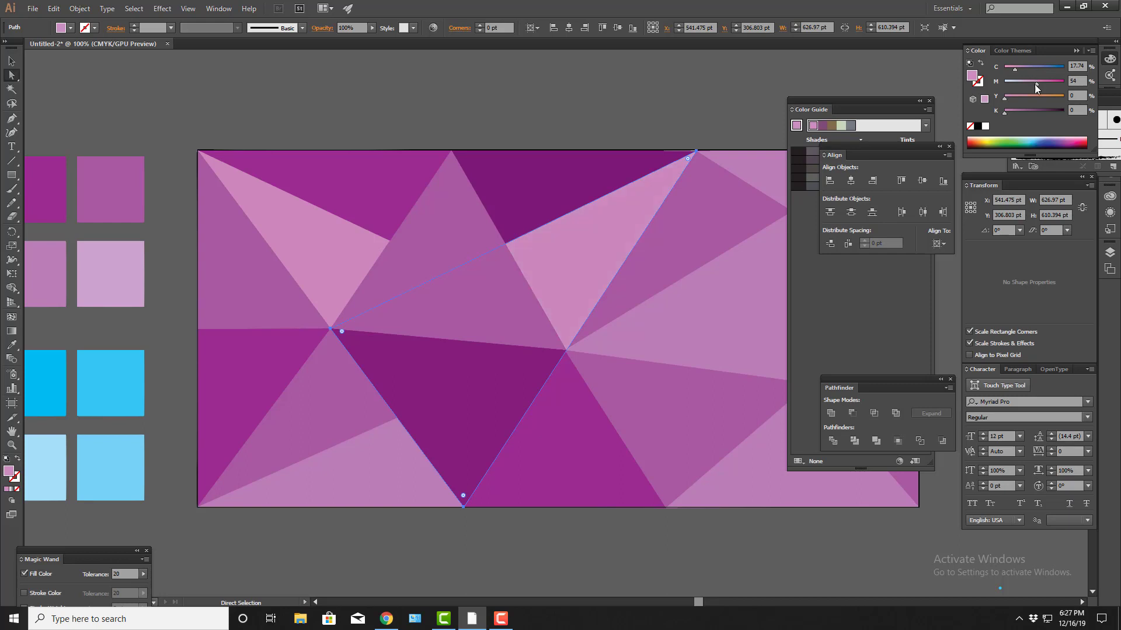
drag(1035, 82, 1048, 82)
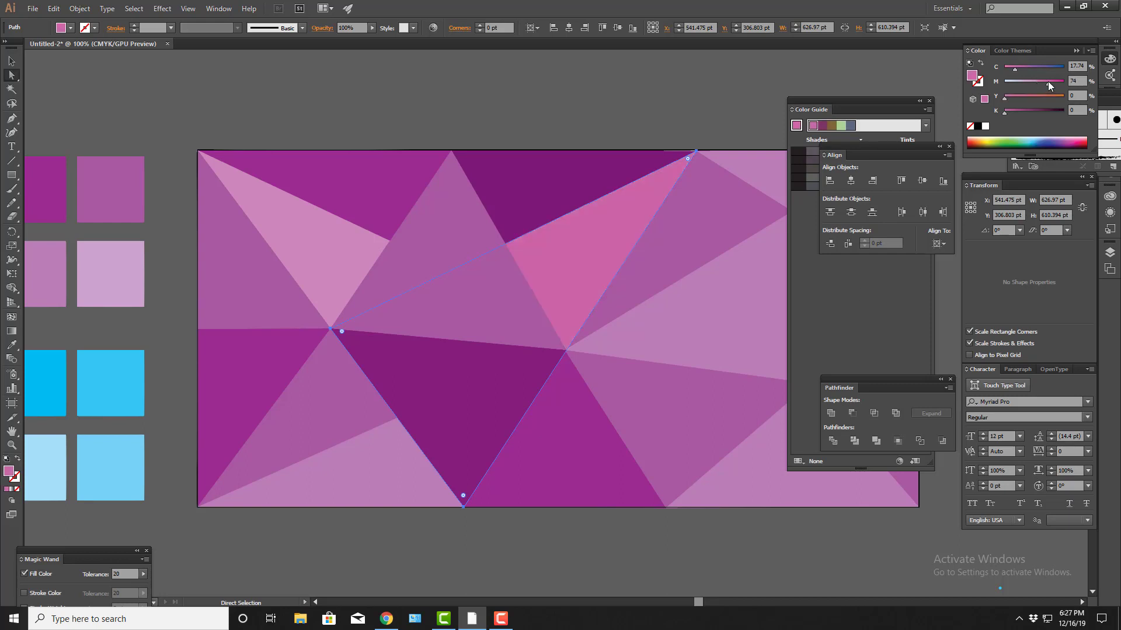
click(652, 529)
key(Tab)
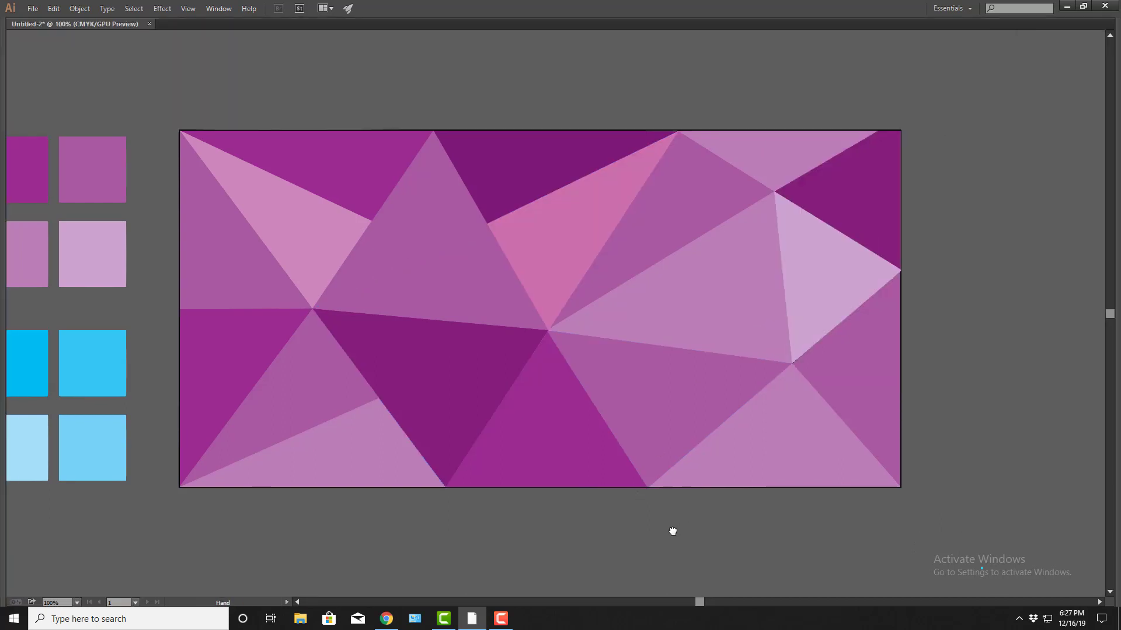
- Move the corner point at the middle of the artboard's left edge slightly upward with Direct Selection, slanting the triangle's boundary
alt+click(483, 336)
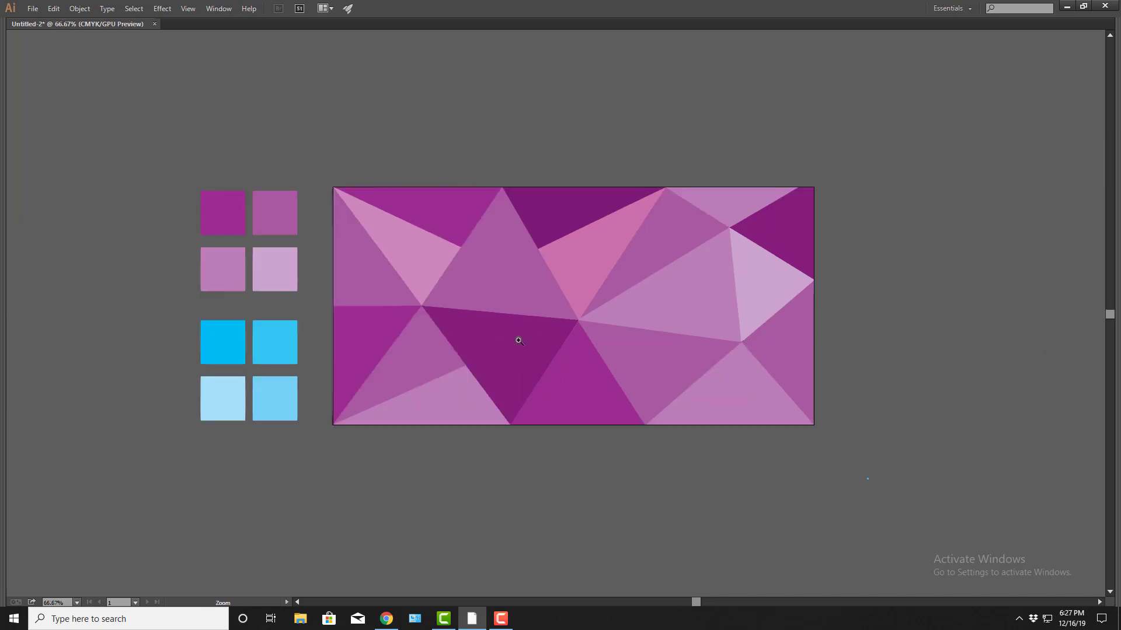
key(Tab)
click(12, 75)
key(Tab)
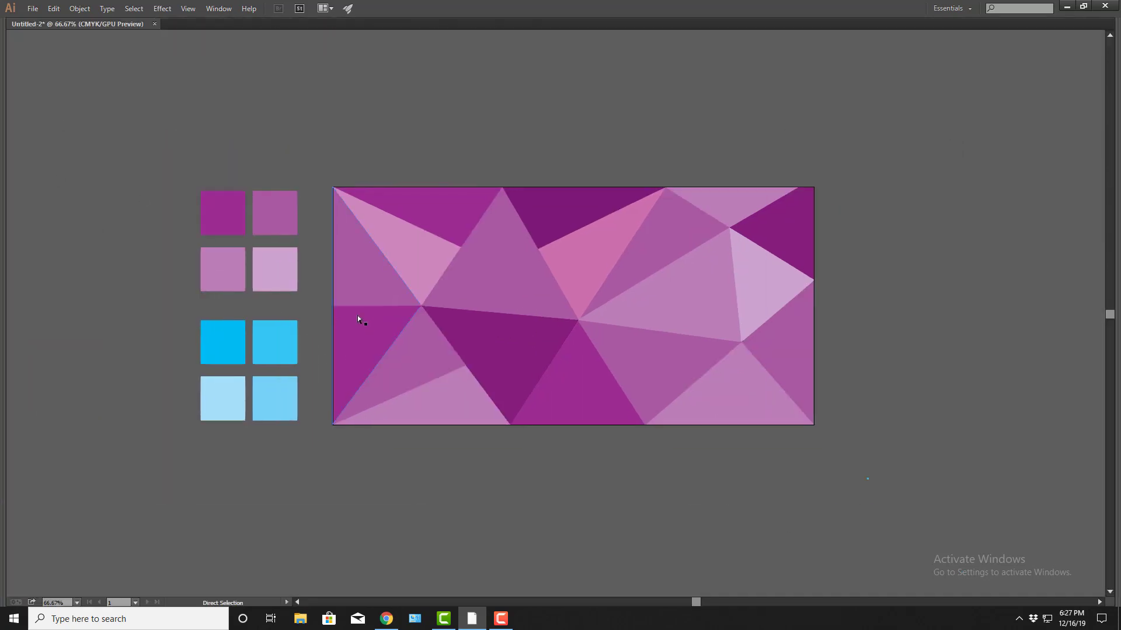
drag(334, 306, 334, 297)
- Hide the artboards to view the triangle pattern against a plain white canvas
scroll(490, 510, right, 3)
key(ctrl+=)
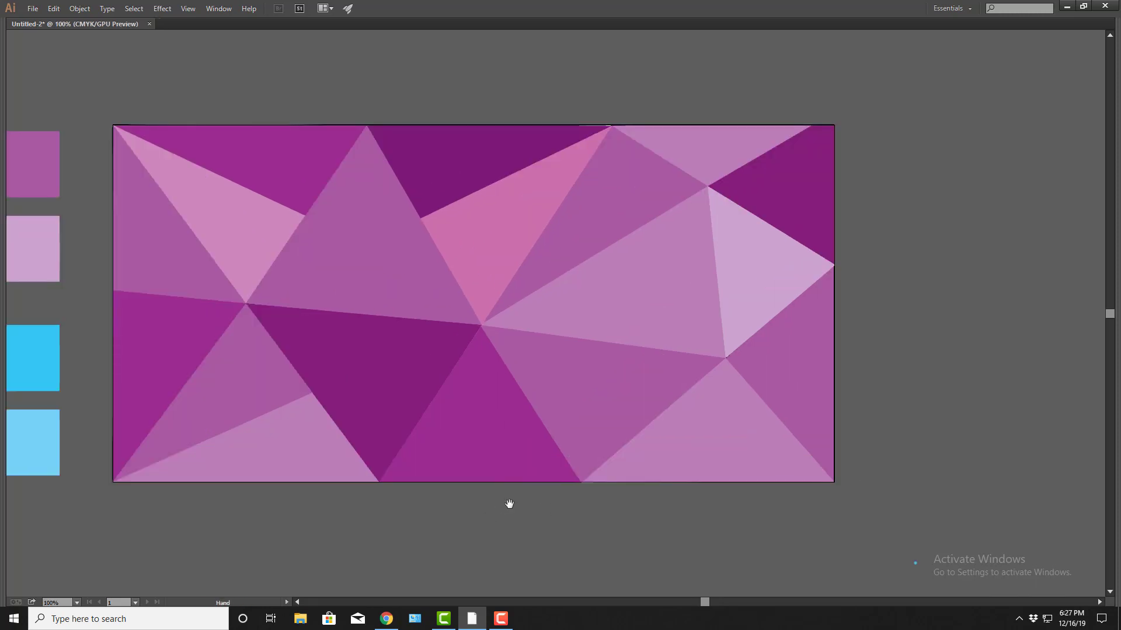
drag(751, 487, 800, 533)
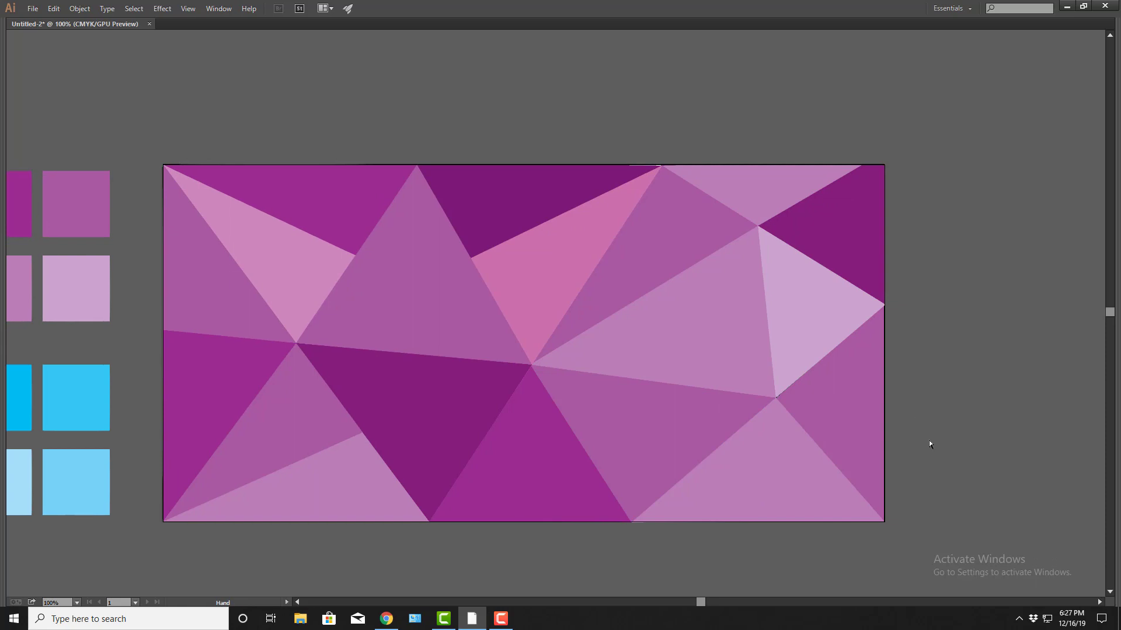
drag(958, 420, 986, 413)
key(alt+v)
key(b)
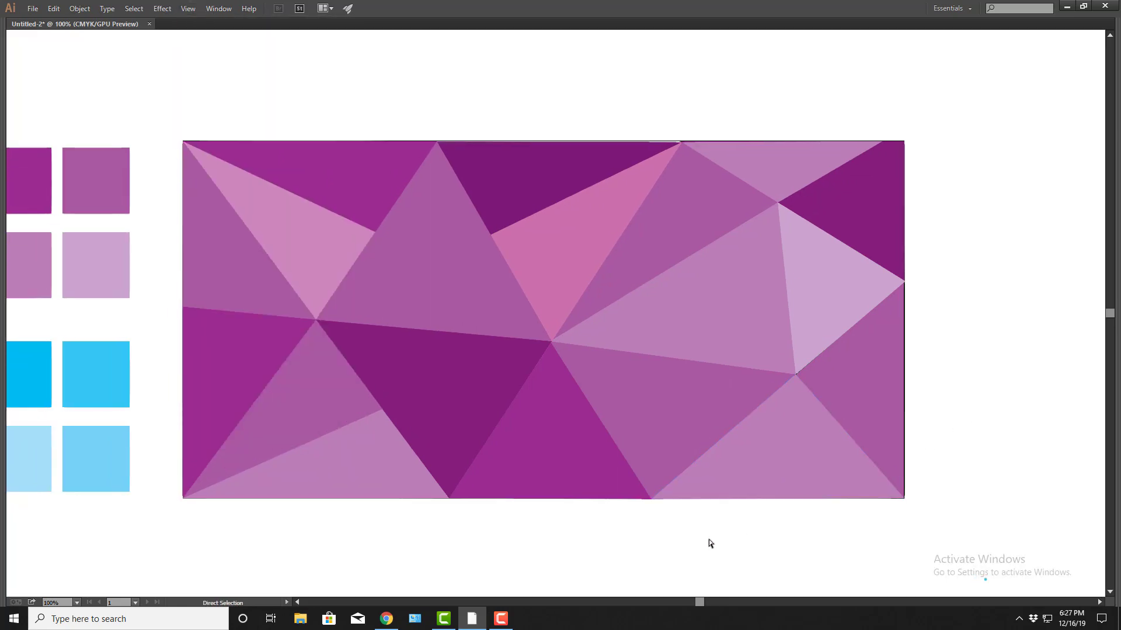
drag(696, 544, 696, 519)
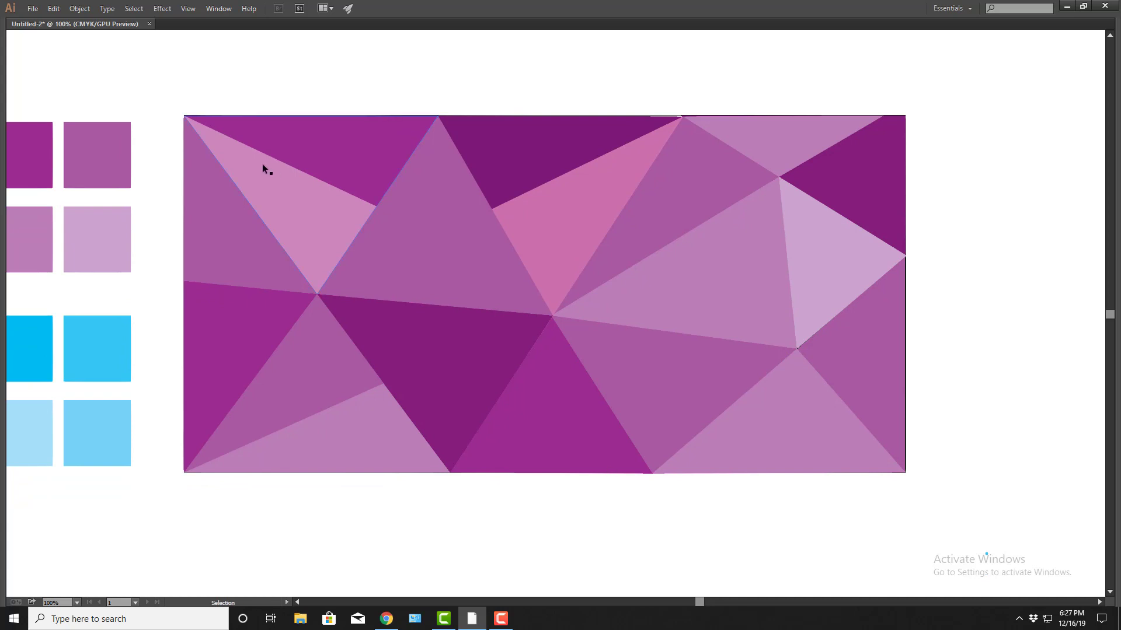
- Draw a purple rectangle of about 1236 by 612 pt covering the whole triangle pattern
key(Tab)
key(m)
key(Tab)
drag(184, 115, 905, 474)
key(v)
key(Tab)
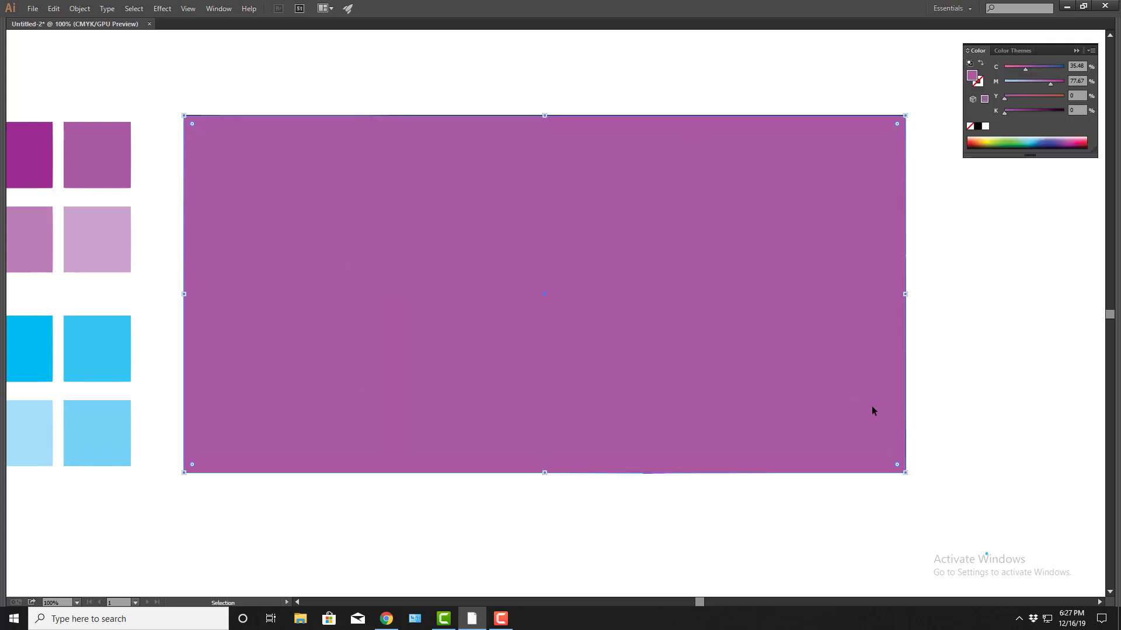
- Set the covering rectangle's blending mode to Multiply so the triangles show through, and deselect it
click(322, 27)
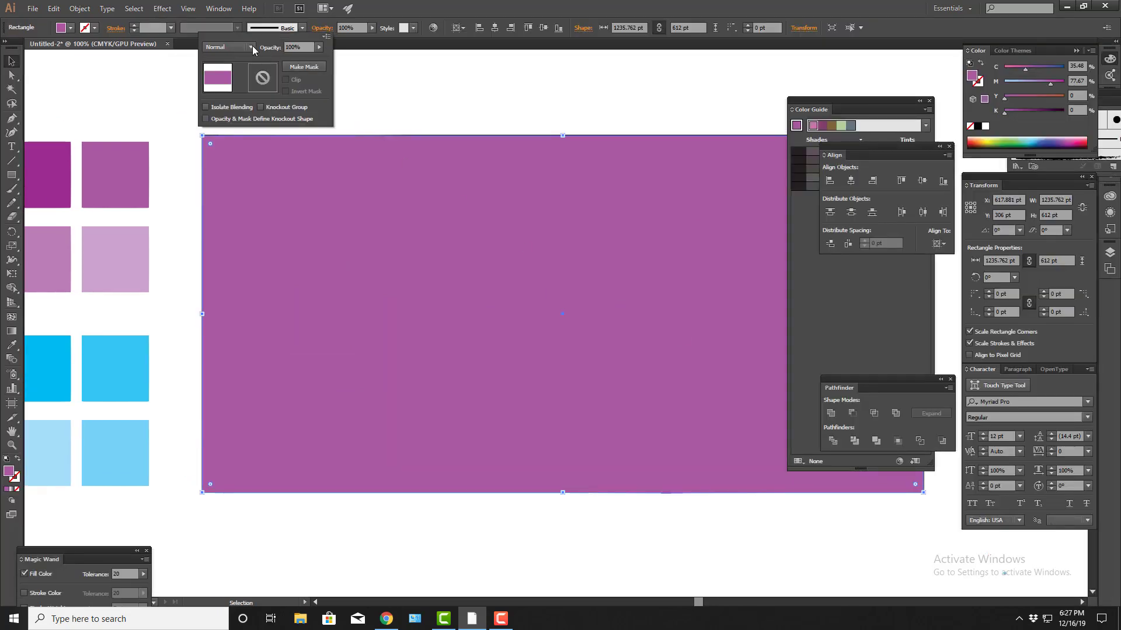
click(248, 46)
click(240, 83)
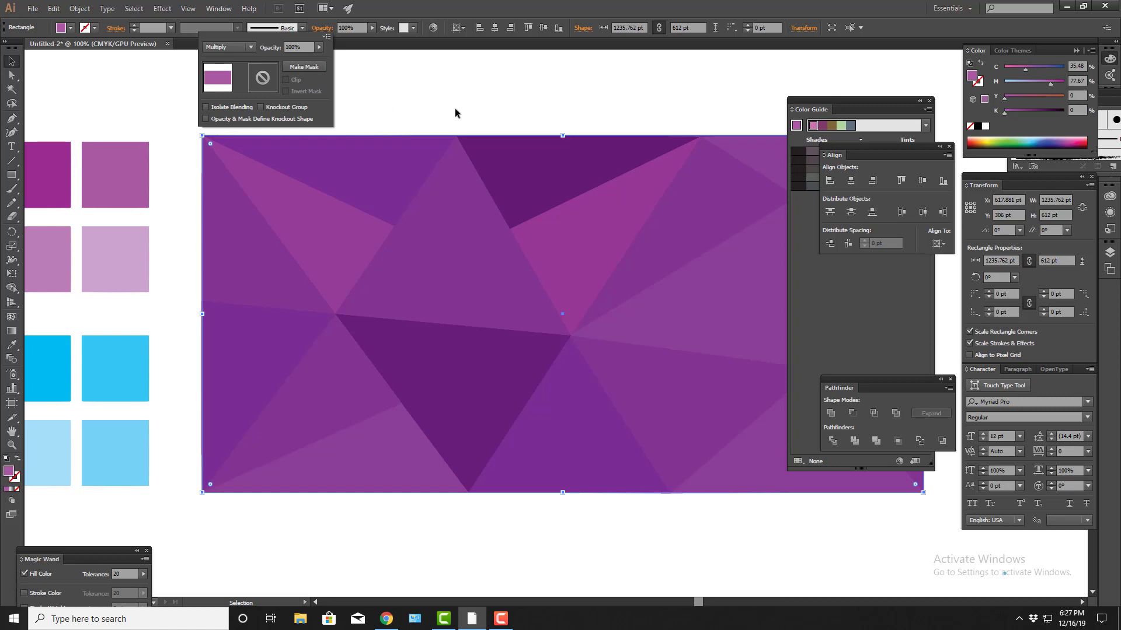
click(502, 104)
key(Tab)
key(z)
alt+click(571, 345)
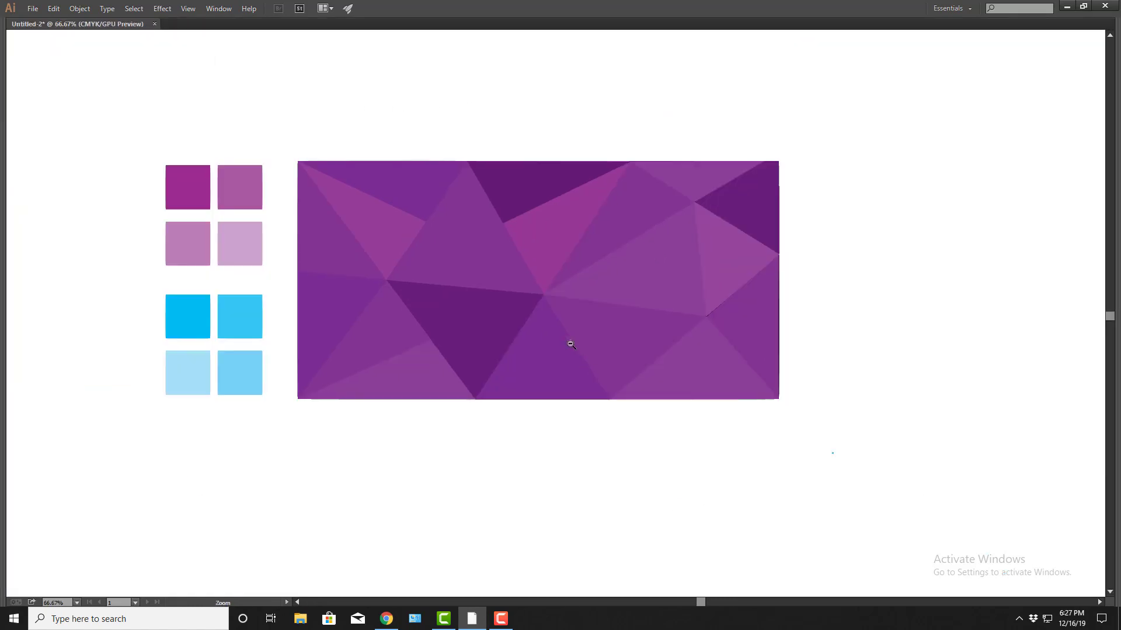
drag(683, 440, 648, 419)
- Add a line of placeholder text below the pattern and enlarge it to about 106 pt
key(Tab)
click(11, 147)
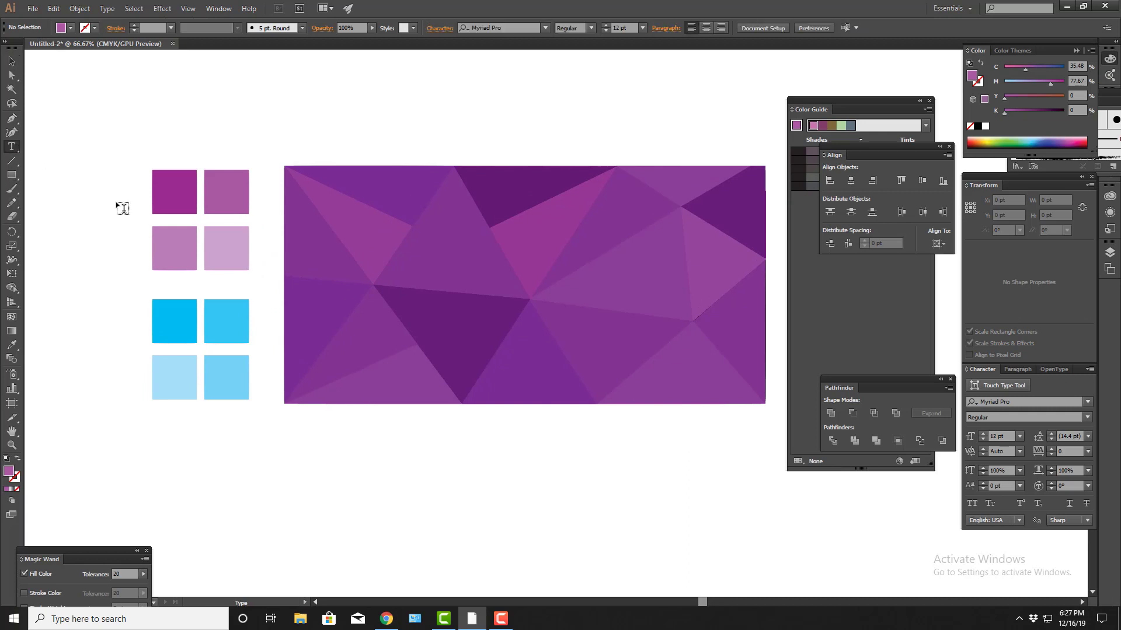
click(507, 462)
text(sdfsdfsdfsdf)
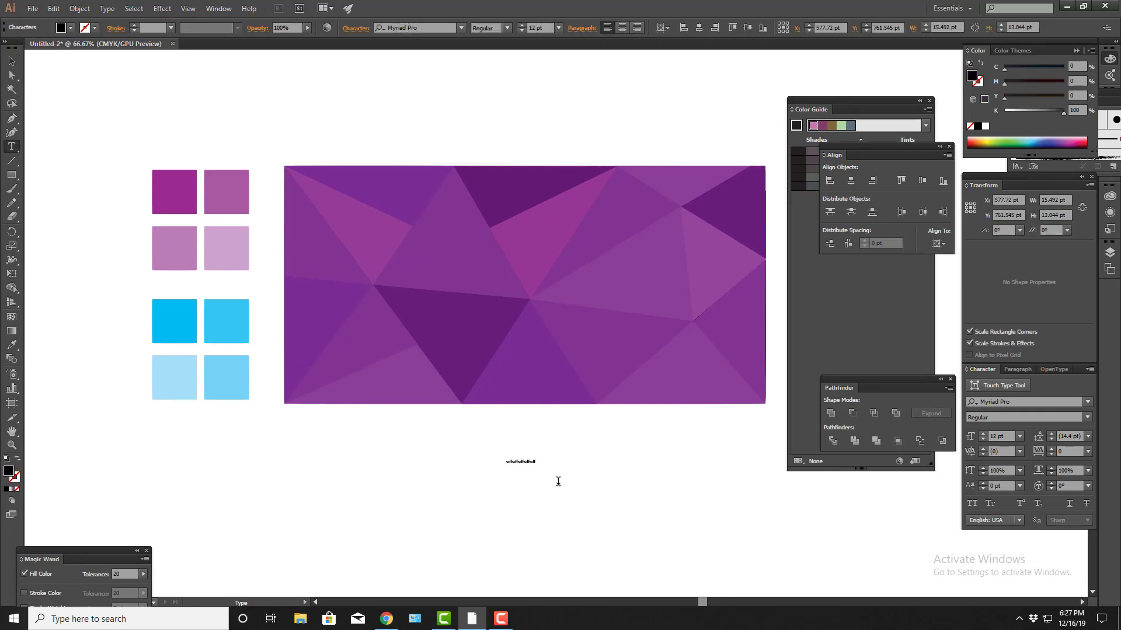
key(Escape)
drag(535, 463, 649, 471)
- Replace the placeholder text with "Your Text"
double_click(592, 475)
key(ctrl+a)
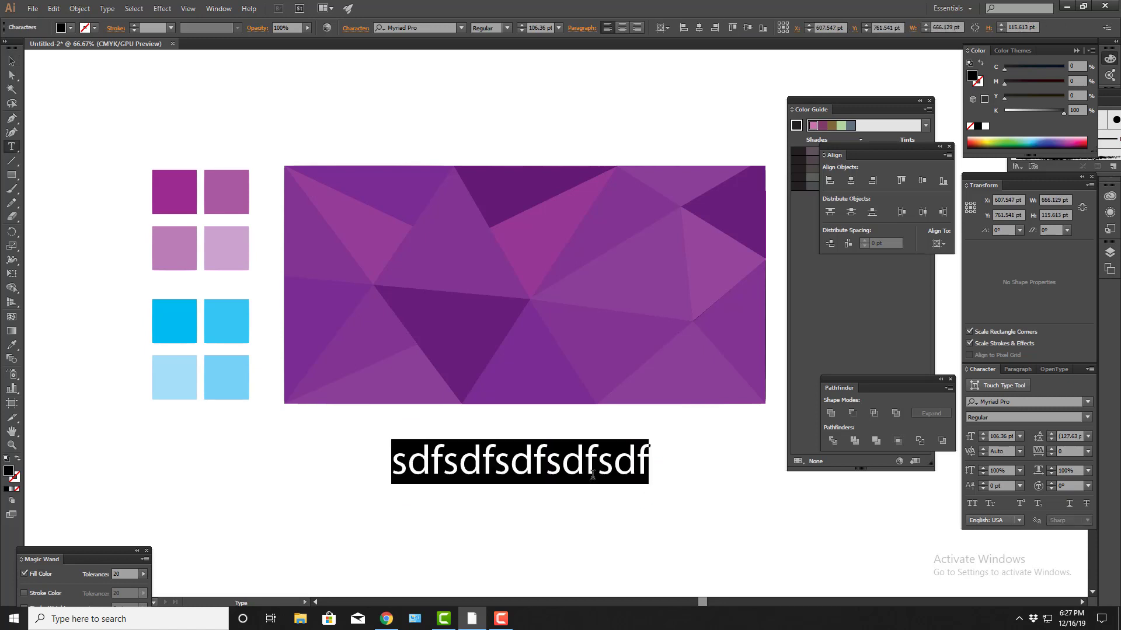
text(Your Te)
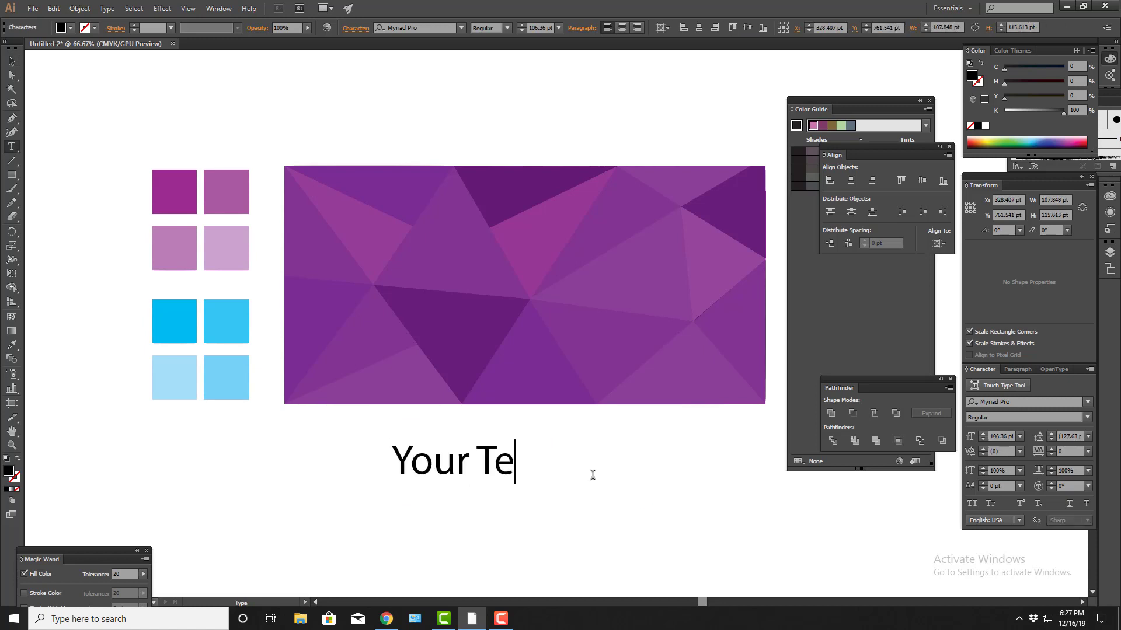
text(x)
key(Escape)
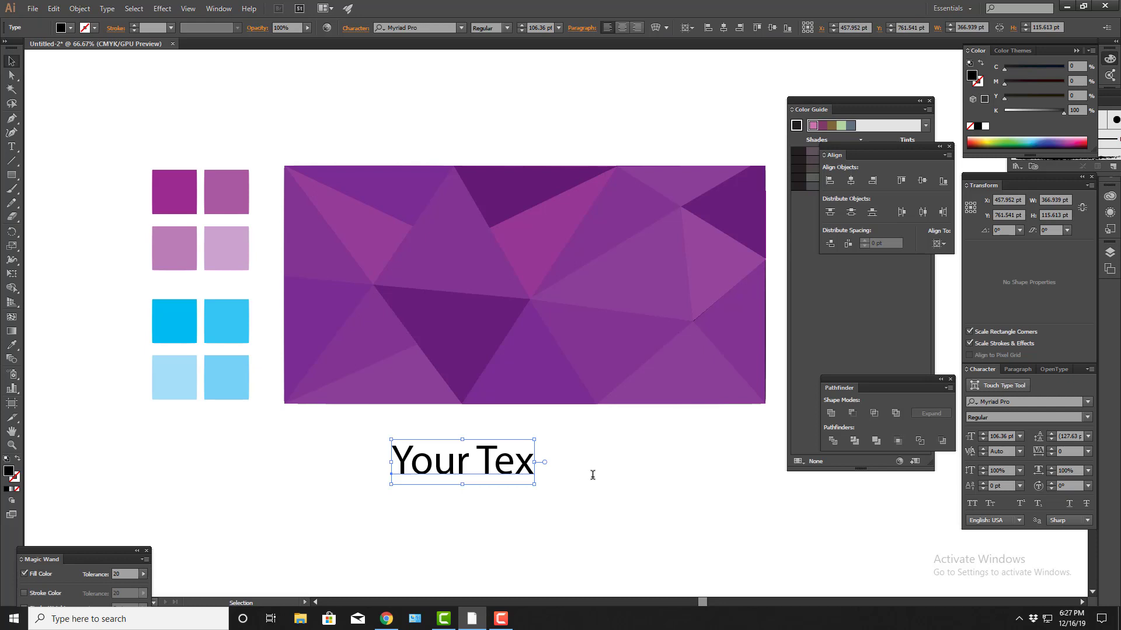
double_click(522, 462)
text(t)
key(Escape)
- Move the text onto the middle of the pattern, centred horizontally on the artboard, and make its fill white
click(582, 504)
drag(531, 459, 583, 293)
click(854, 181)
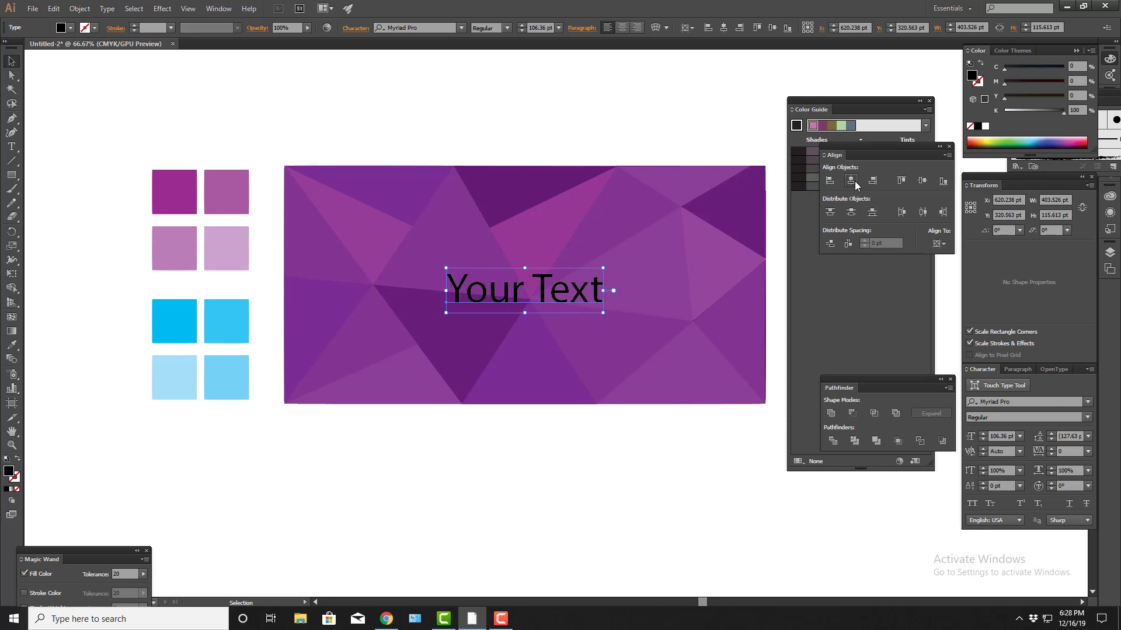
key(Tab)
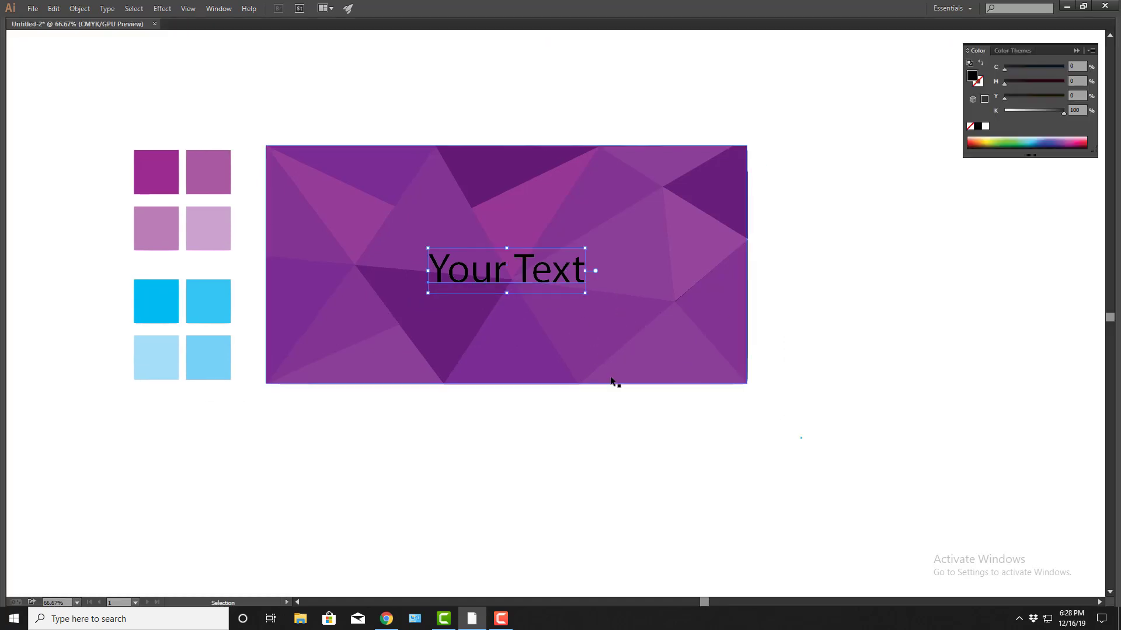
key(Tab)
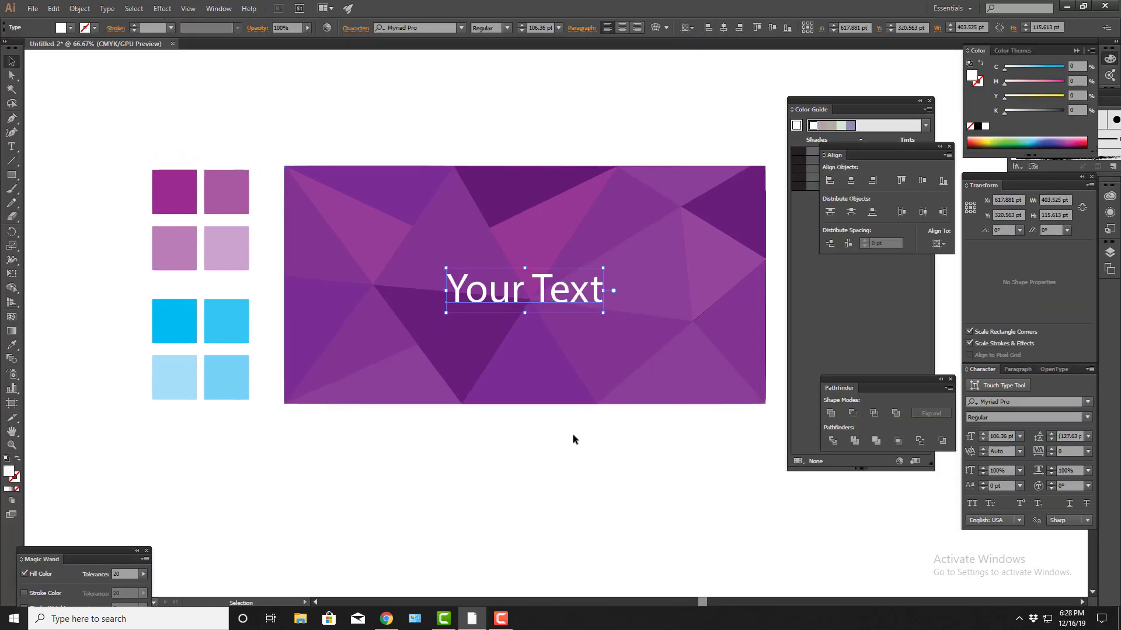
- Enlarge the white text proportionally around its centre to about 144 pt
click(573, 434)
click(578, 300)
drag(604, 290, 631, 291)
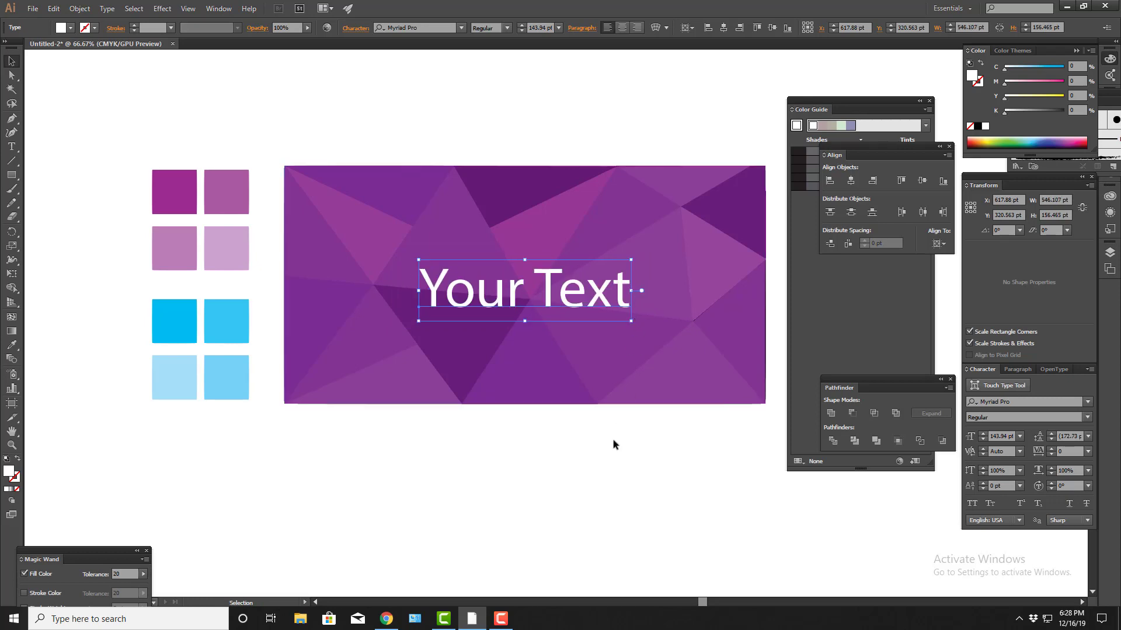
- Set the text's font to Proxima Nova Bold and turn on All Caps
click(994, 400)
text(prox)
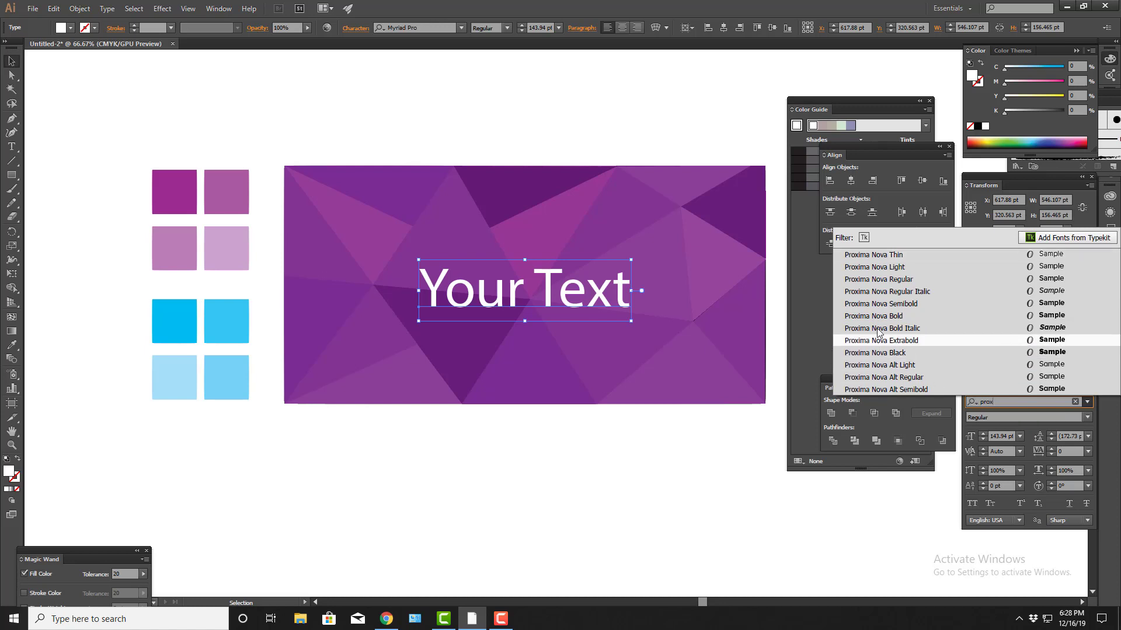
click(995, 316)
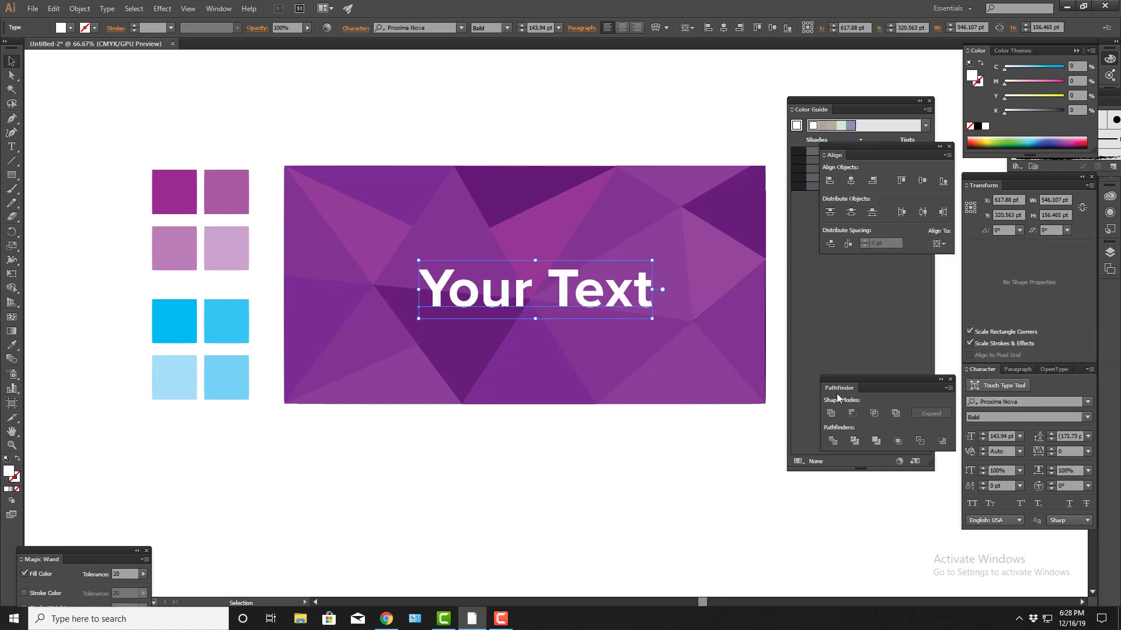
click(1089, 370)
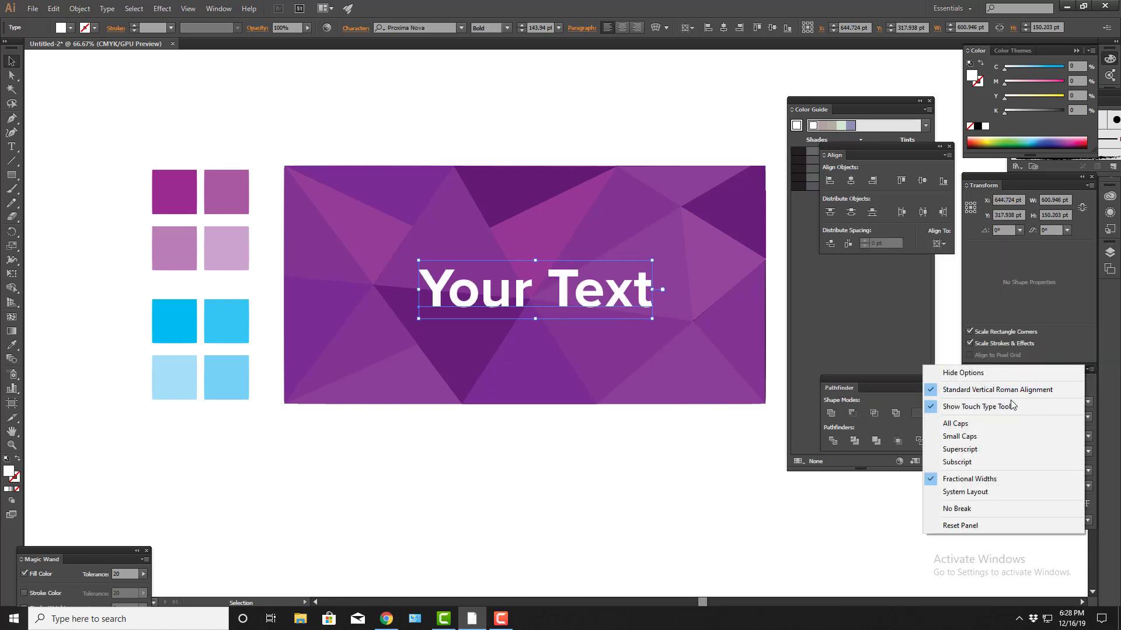
click(981, 425)
click(730, 485)
- Centre-justify the headline and align it horizontally and vertically to the centre of the artboard
click(653, 315)
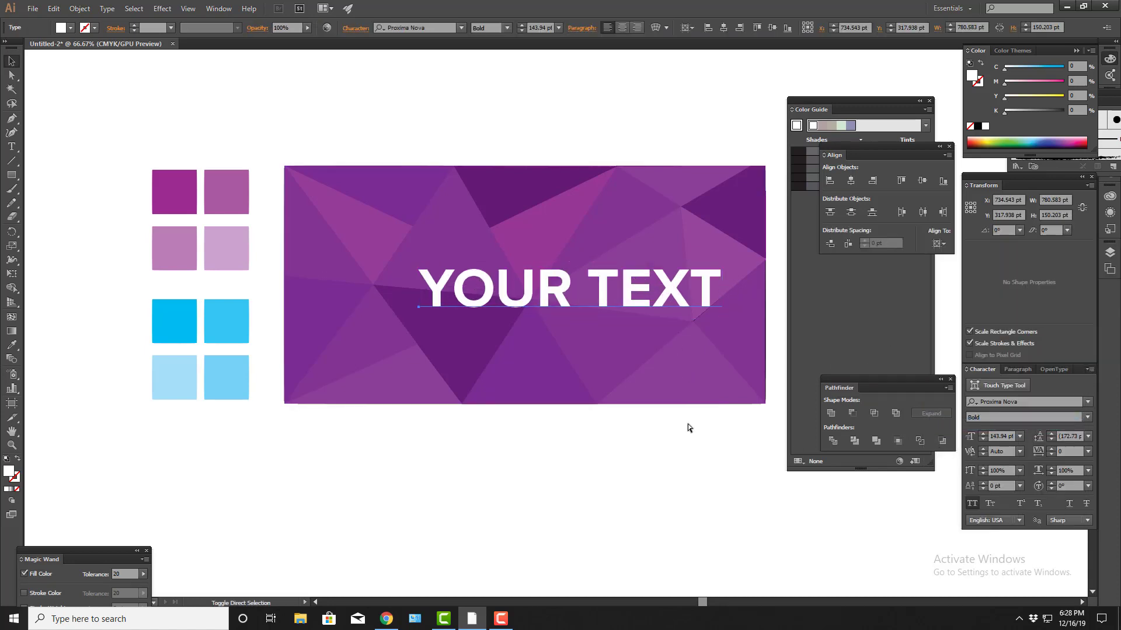
key(ctrl+shift+c)
click(849, 185)
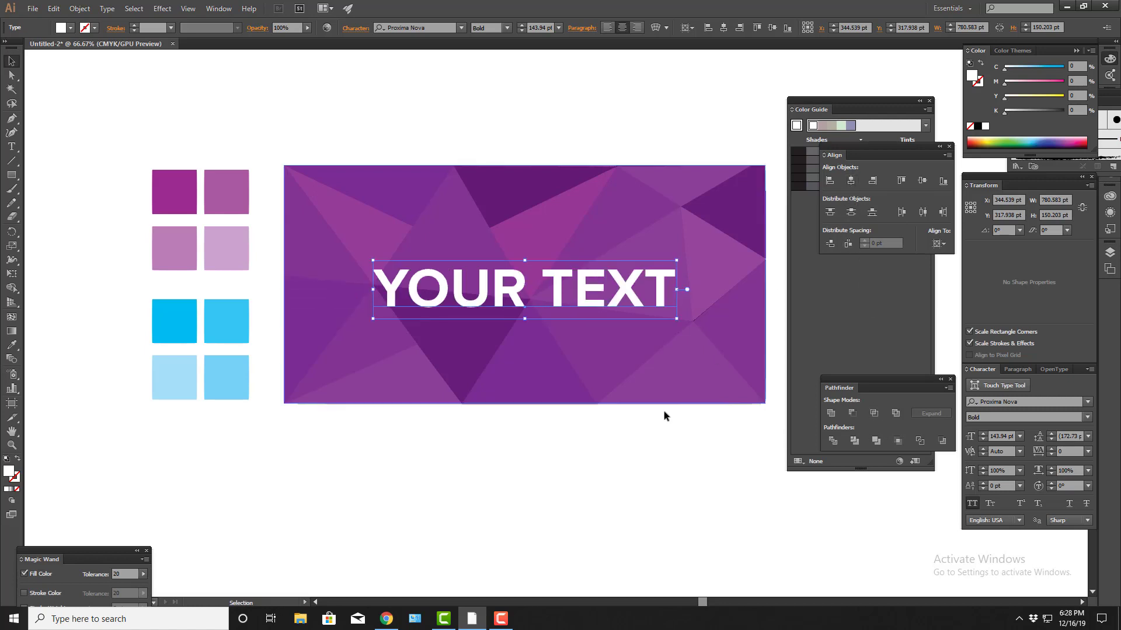
click(921, 181)
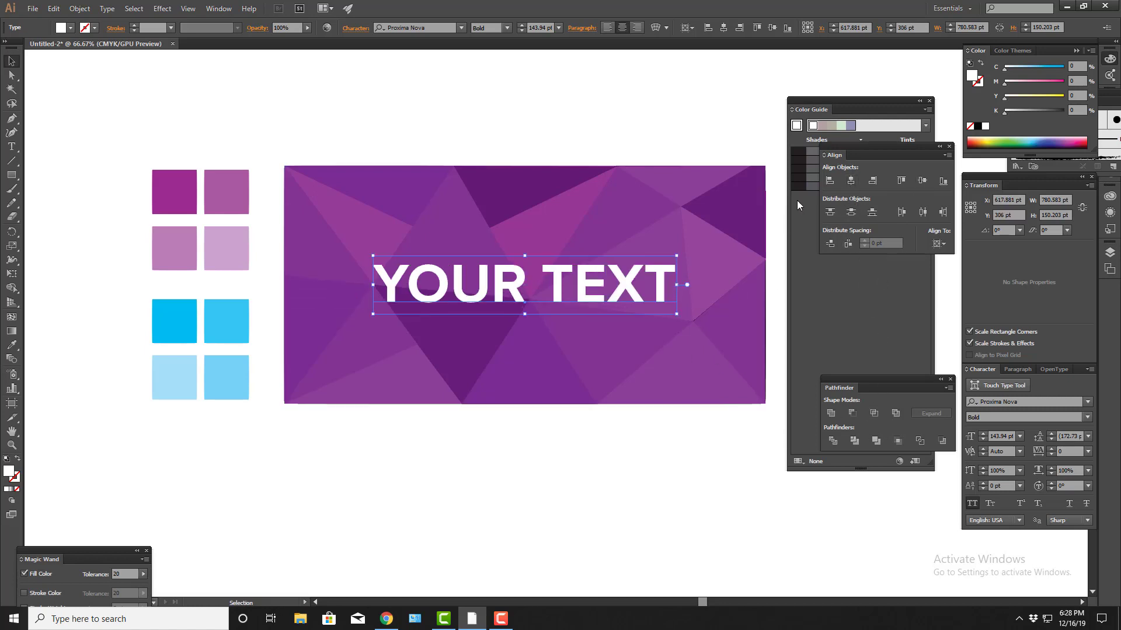
- Shrink the headline proportionally around its centre to about 127 pt and deselect it
click(592, 328)
click(607, 294)
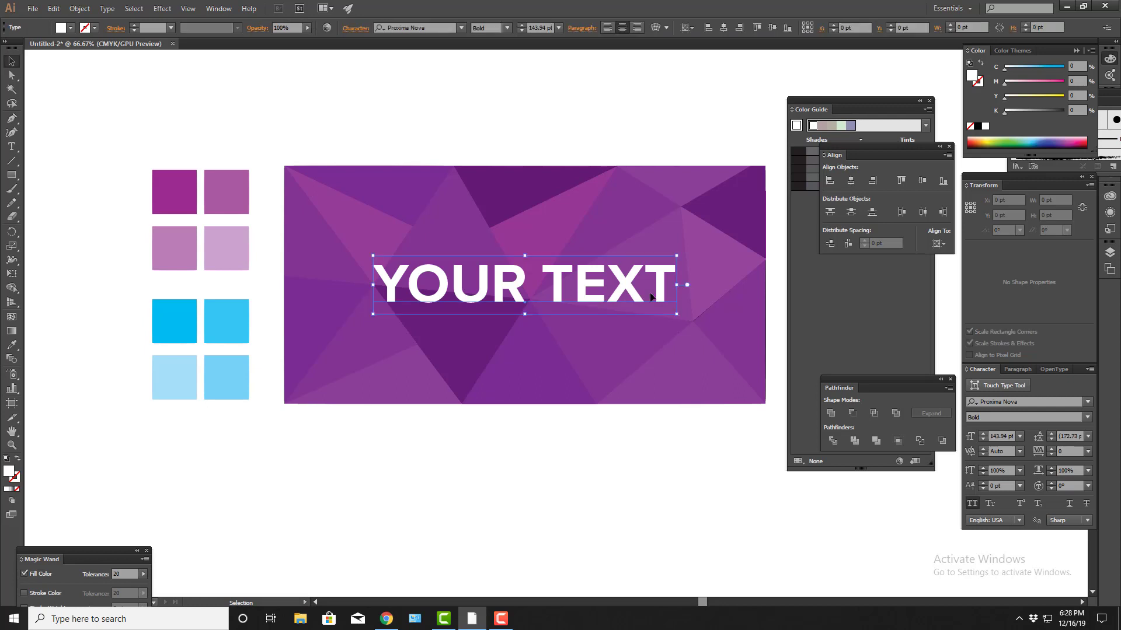
drag(676, 286, 658, 286)
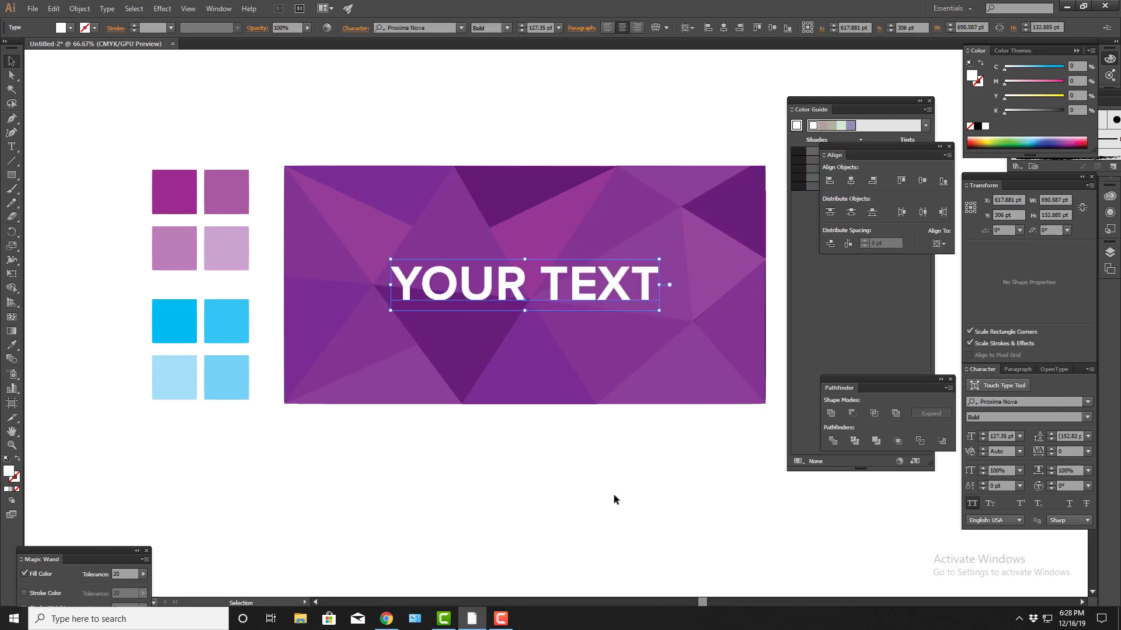
click(616, 496)
- Duplicate the headline directly beneath itself and change the copy's text to "TEG LINE"
drag(618, 485, 639, 486)
drag(637, 284, 635, 334)
key(t)
triple_click(628, 344)
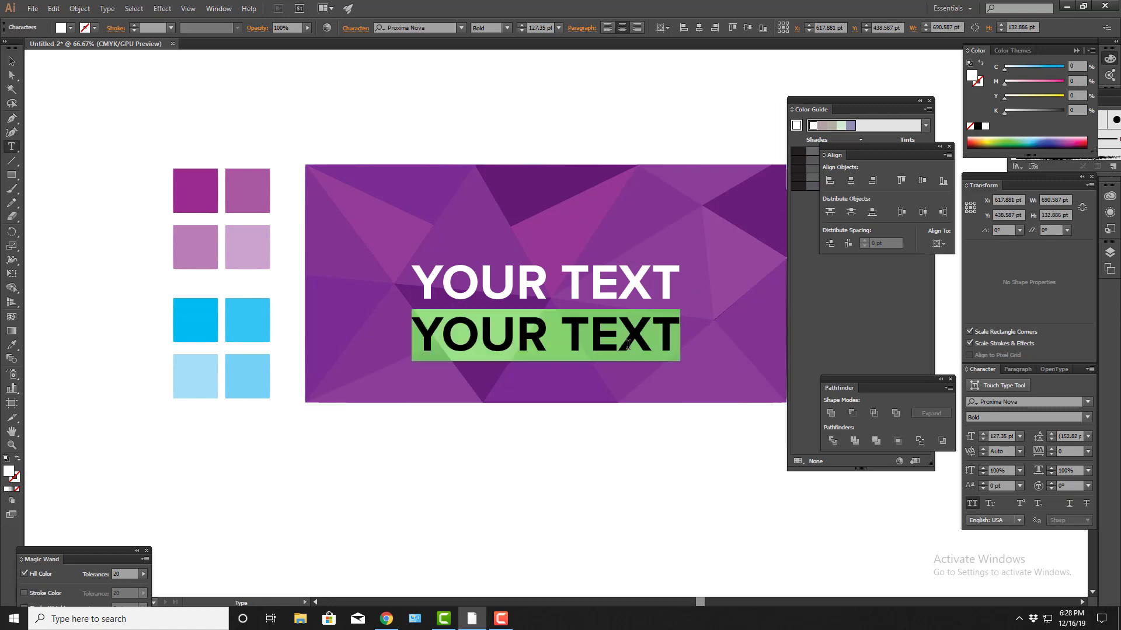
text(TEX)
key(BackSpace)
text(G)
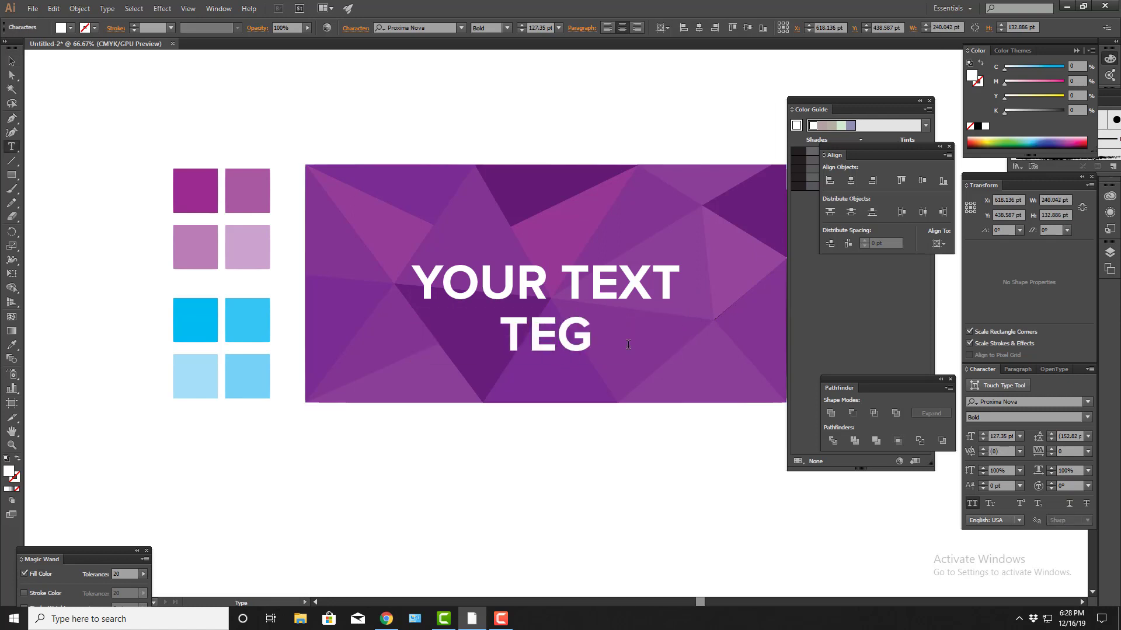
text( LINE)
key(Escape)
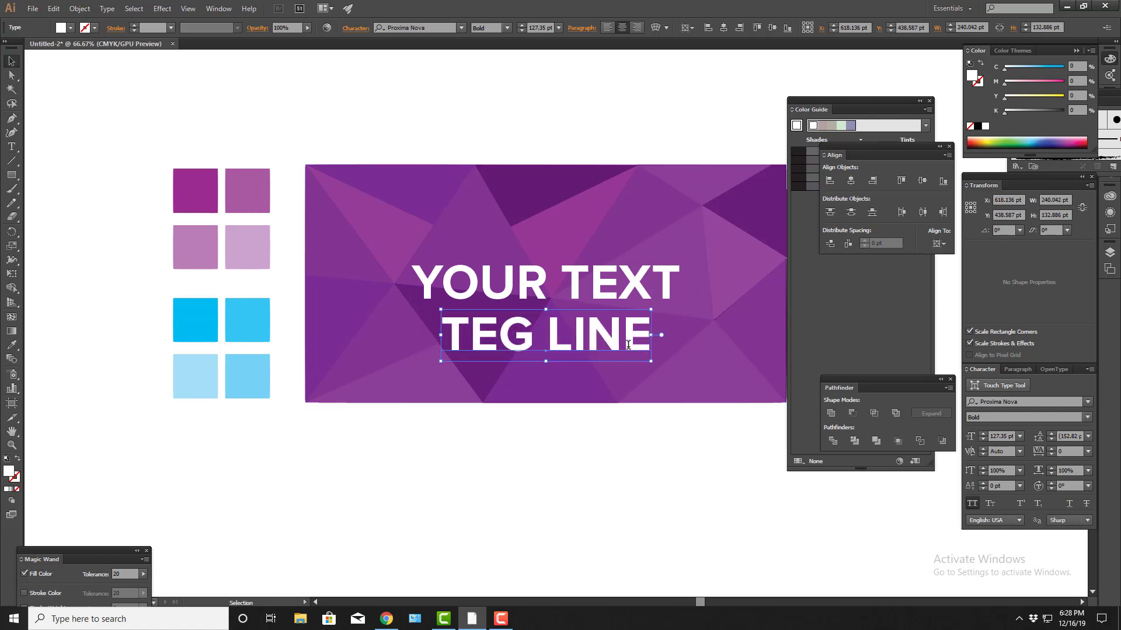
- Set the "TEG LINE" text to the Light weight and shrink it to under half its width, keeping it centred
click(1087, 417)
click(981, 442)
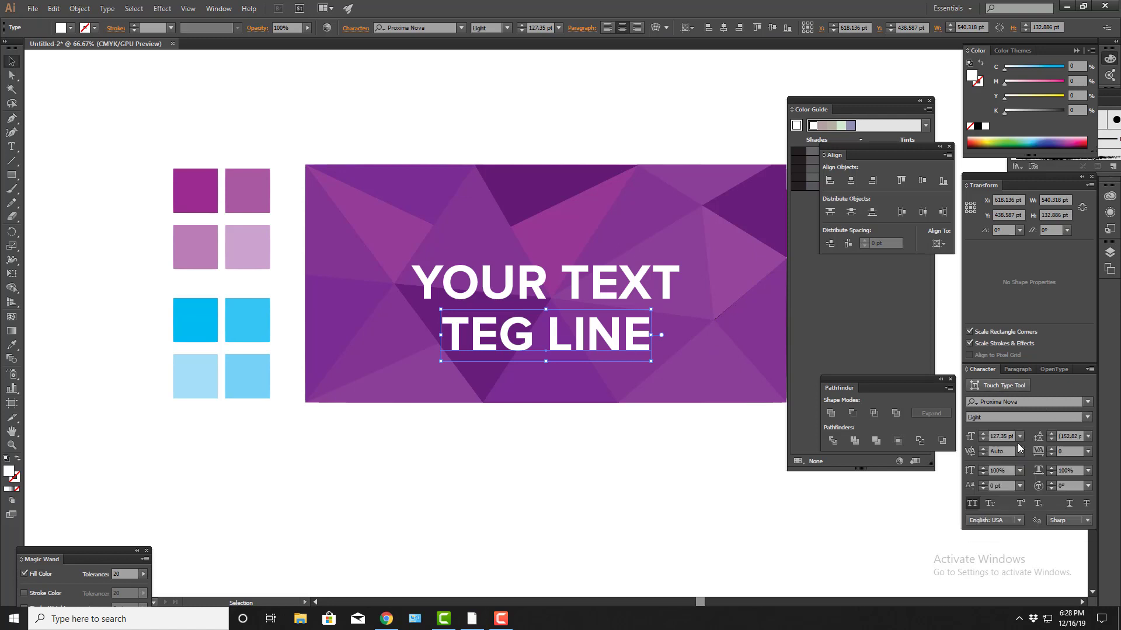
drag(648, 335, 593, 335)
click(621, 450)
drag(621, 452, 623, 478)
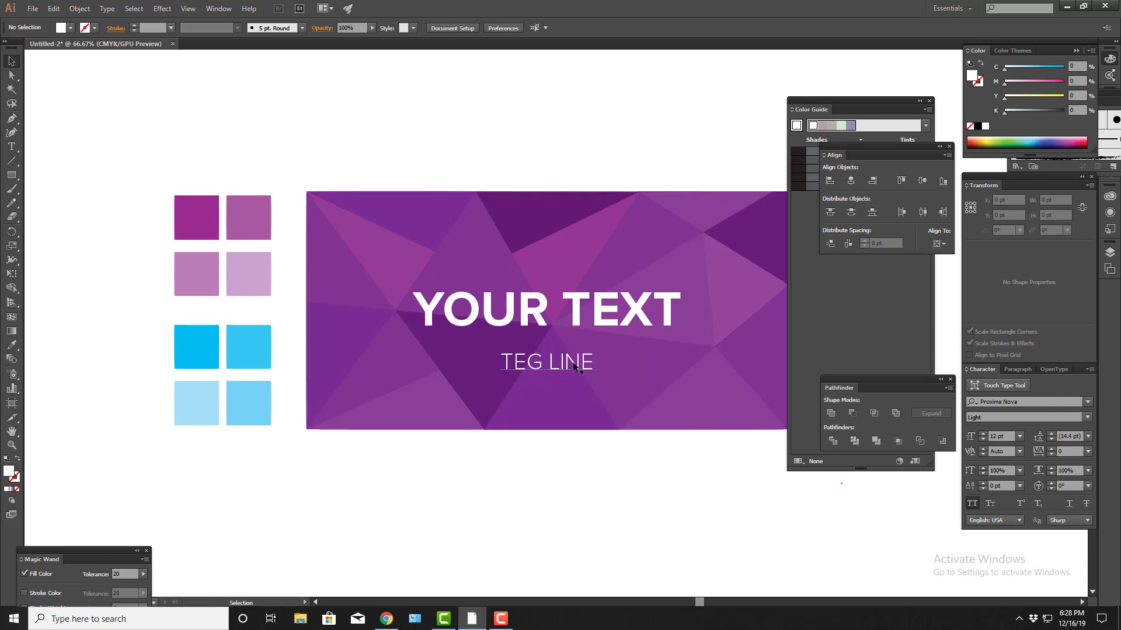
- Move the tagline up closer to the headline, align both lines on their horizontal centres, and view the finished banner without panels
drag(574, 364, 574, 352)
shift+click(622, 320)
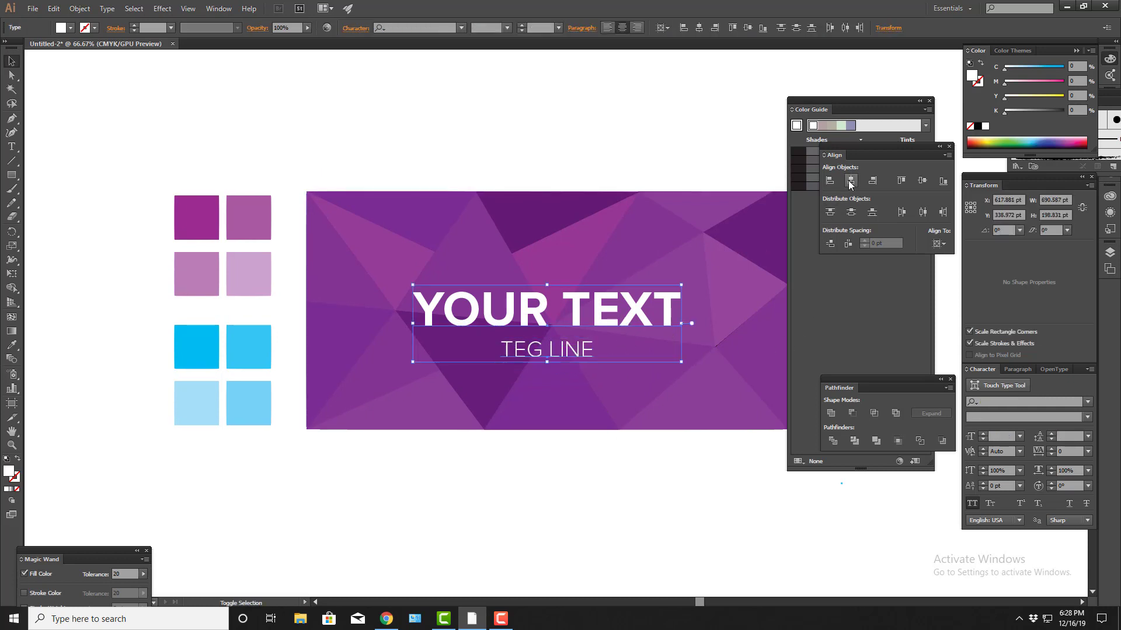
click(632, 515)
key(Tab)
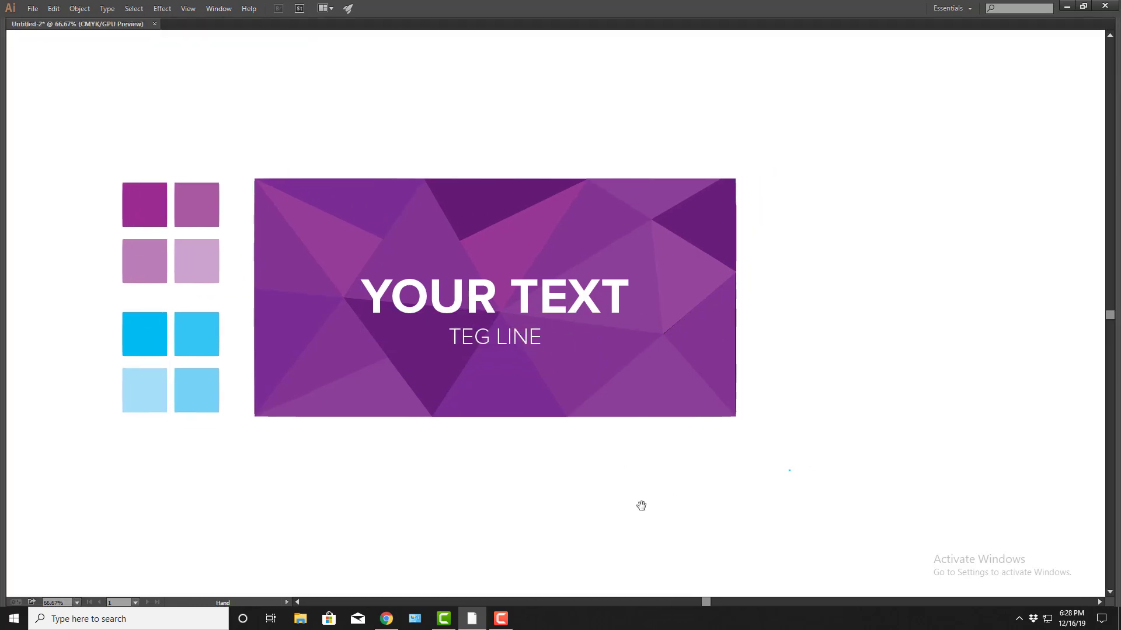
drag(615, 479, 623, 486)
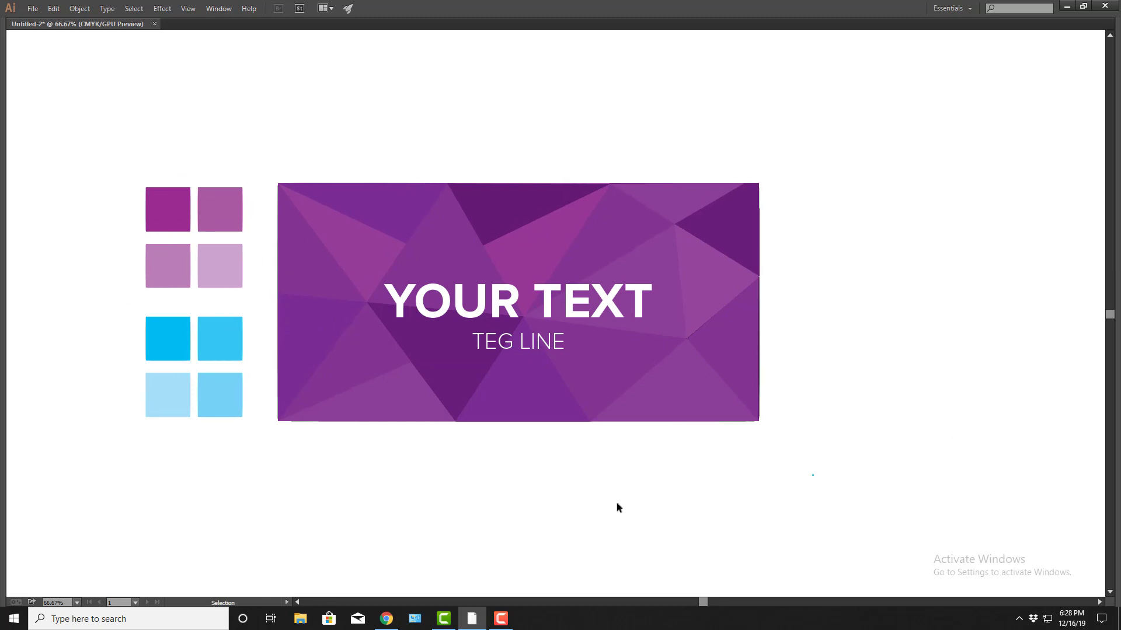